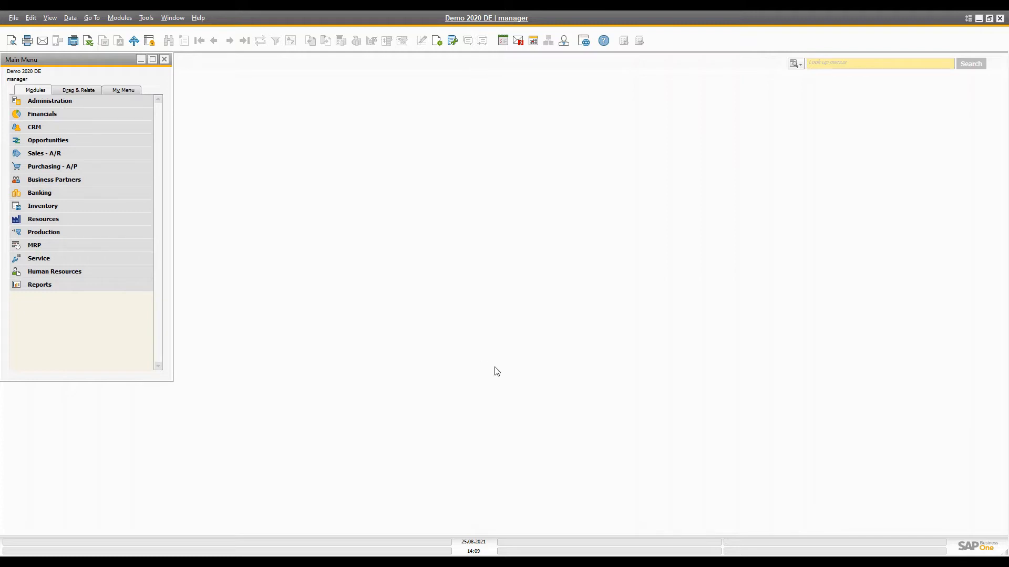
{"action": "left_click", "coordinate": [74, 165]}
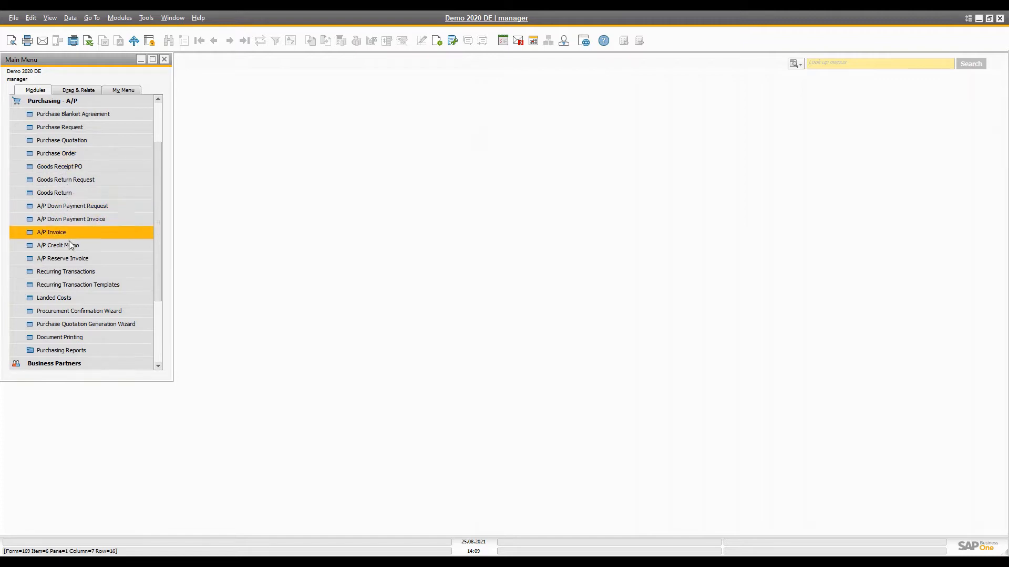
{"action": "left_click", "coordinate": [71, 102]}
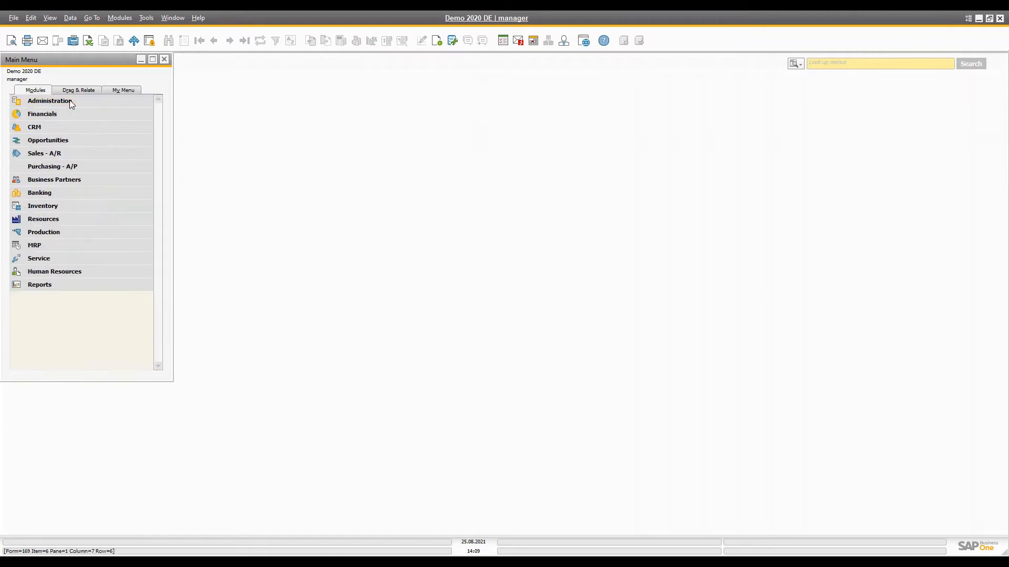
{"action": "left_click", "coordinate": [54, 193]}
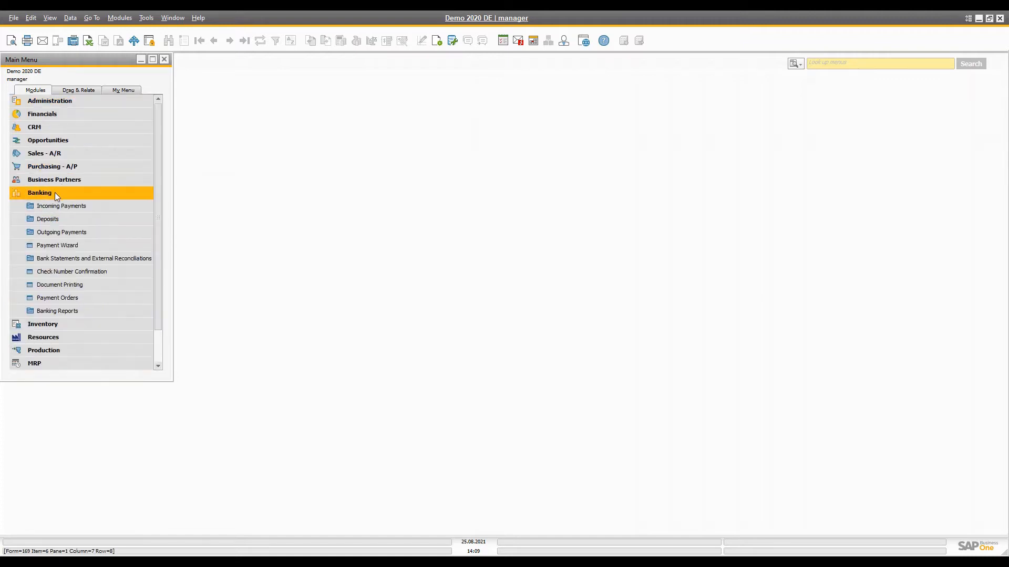
{"action": "left_click", "coordinate": [74, 233]}
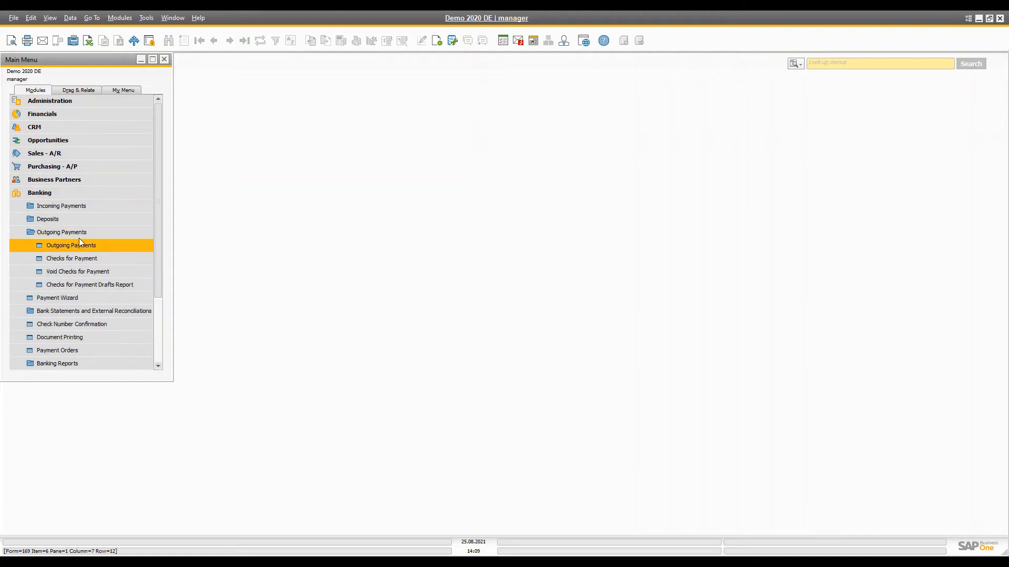
{"action": "left_click", "coordinate": [43, 193]}
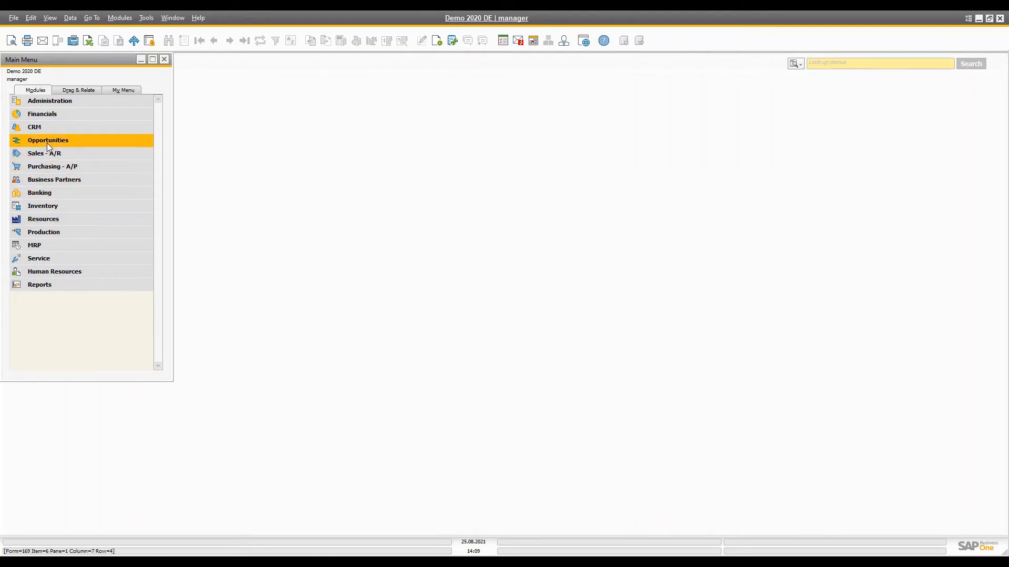
Step: Look up item 10000 (Printer) in Item Master Data and view its inventory data for warehouse 01
{"action": "left_click", "coordinate": [42, 206]}
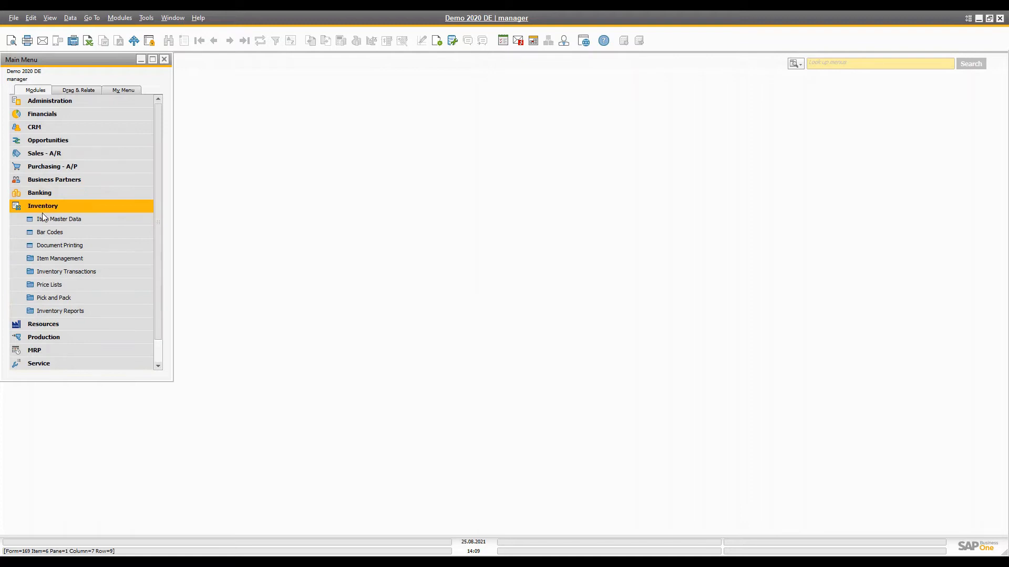
{"action": "left_click", "coordinate": [63, 220]}
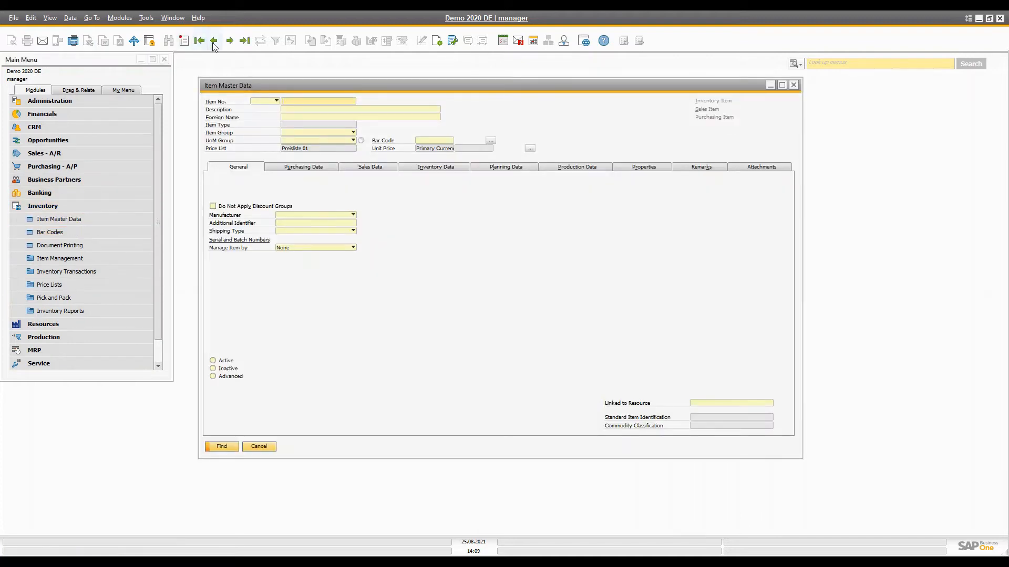
{"action": "left_click", "coordinate": [234, 44]}
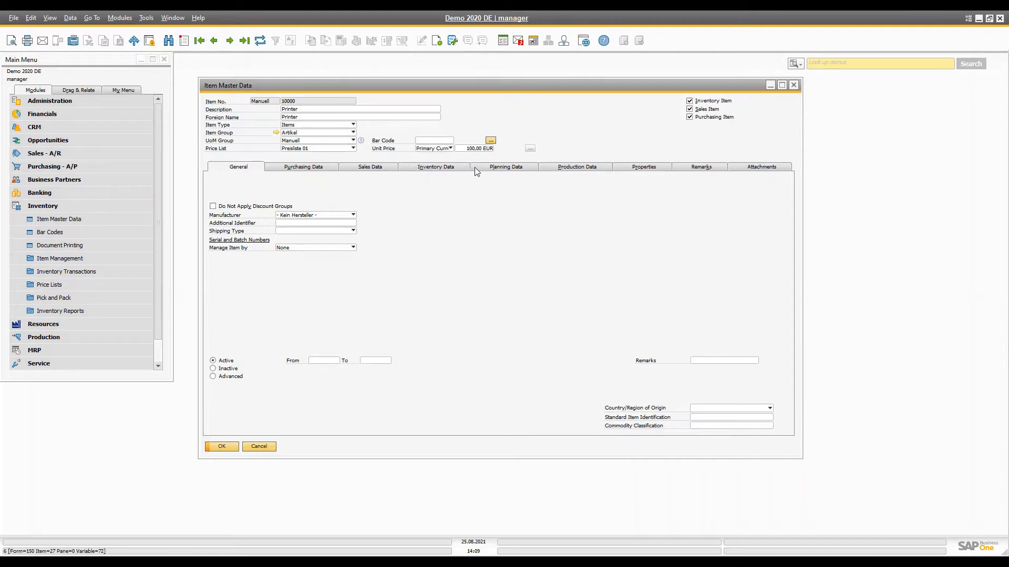
{"action": "left_click", "coordinate": [423, 168]}
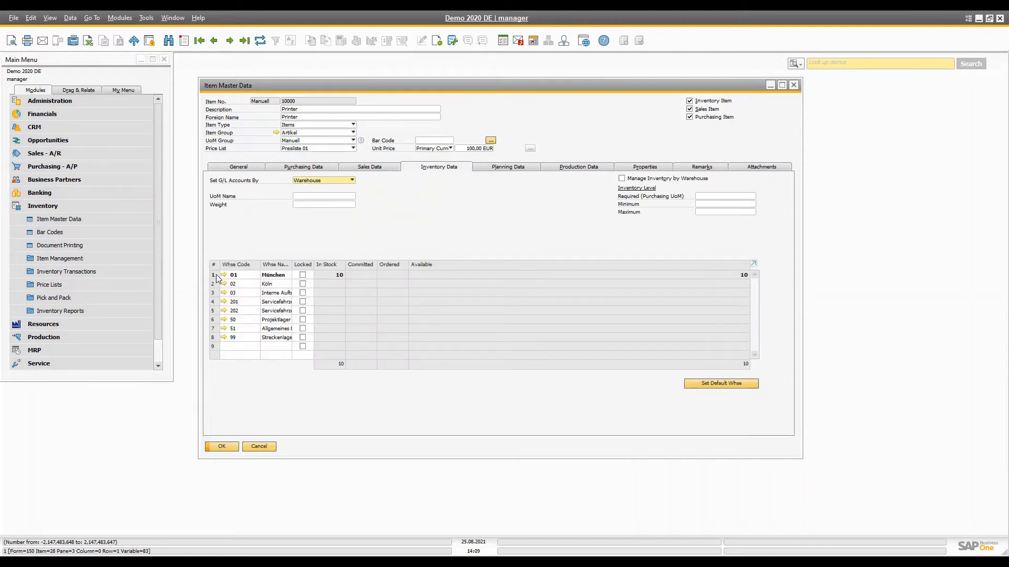
{"action": "left_click", "coordinate": [215, 276]}
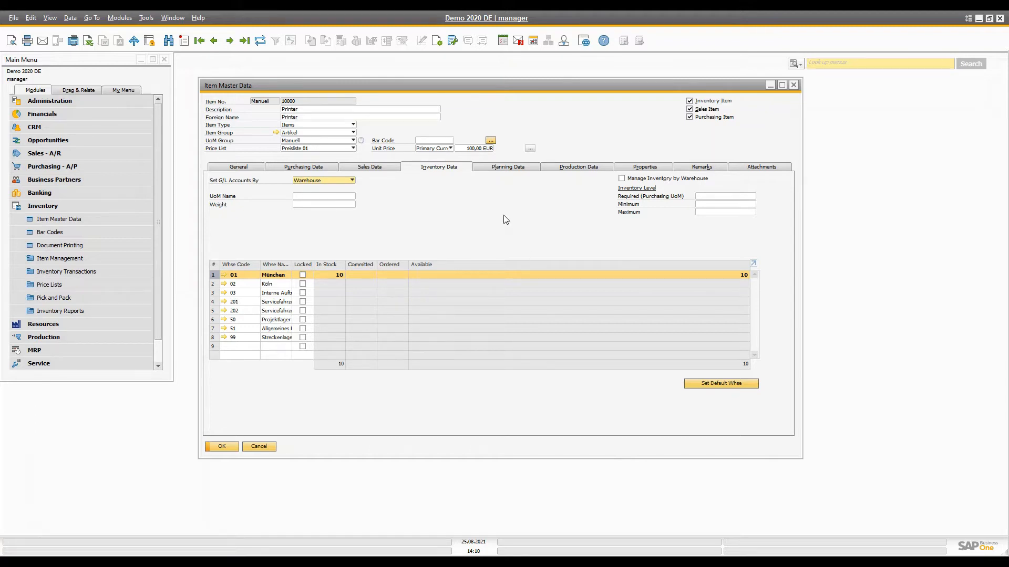
{"action": "left_click", "coordinate": [793, 85]}
Step: Open a new Purchase Order document from the purchasing module
{"action": "left_click", "coordinate": [27, 209]}
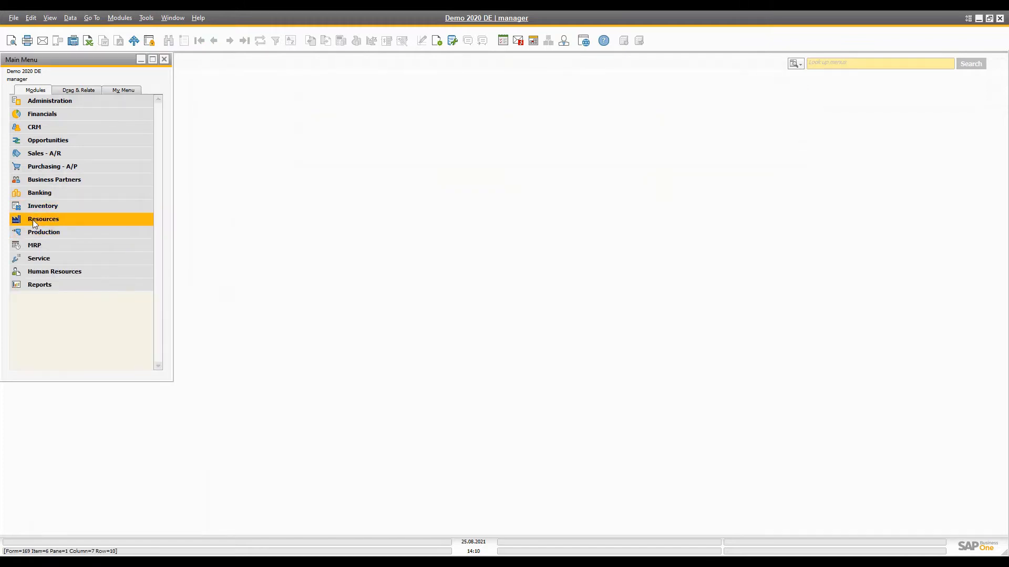
{"action": "left_click", "coordinate": [47, 166]}
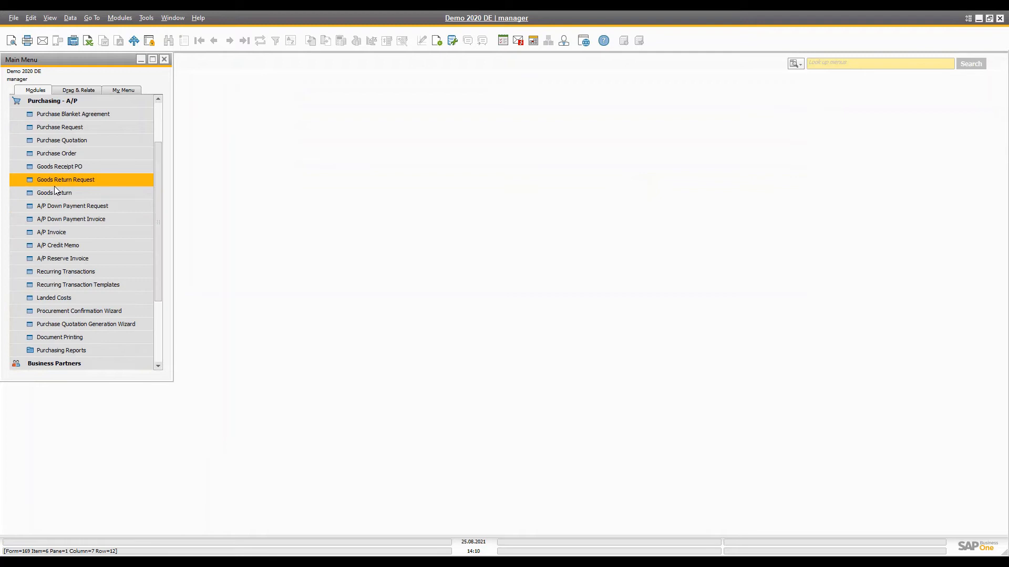
{"action": "left_click", "coordinate": [76, 153]}
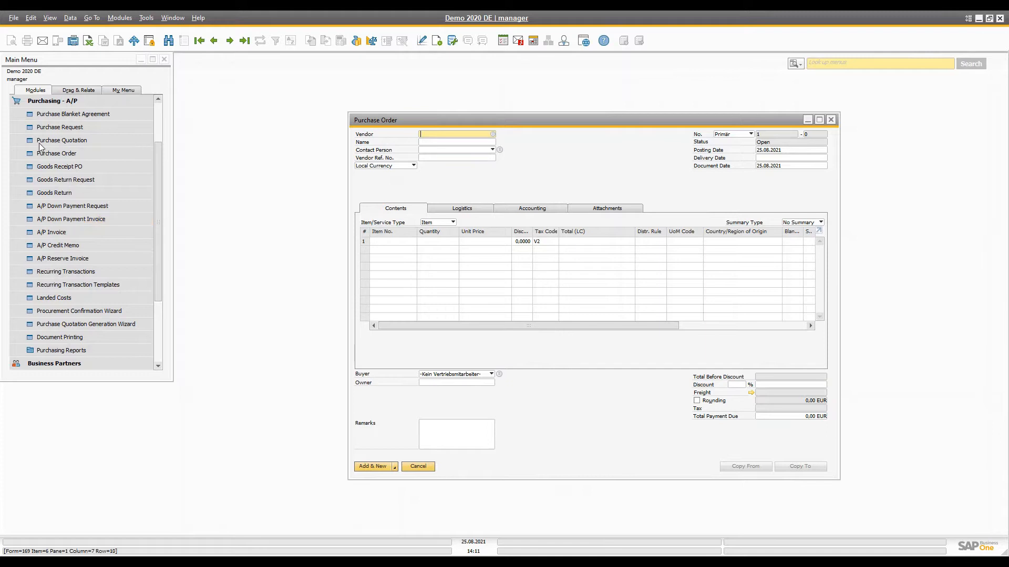
Step: Open the item master data of item 10000 (Printer) and view its Inventory Status report
{"action": "left_click", "coordinate": [44, 102]}
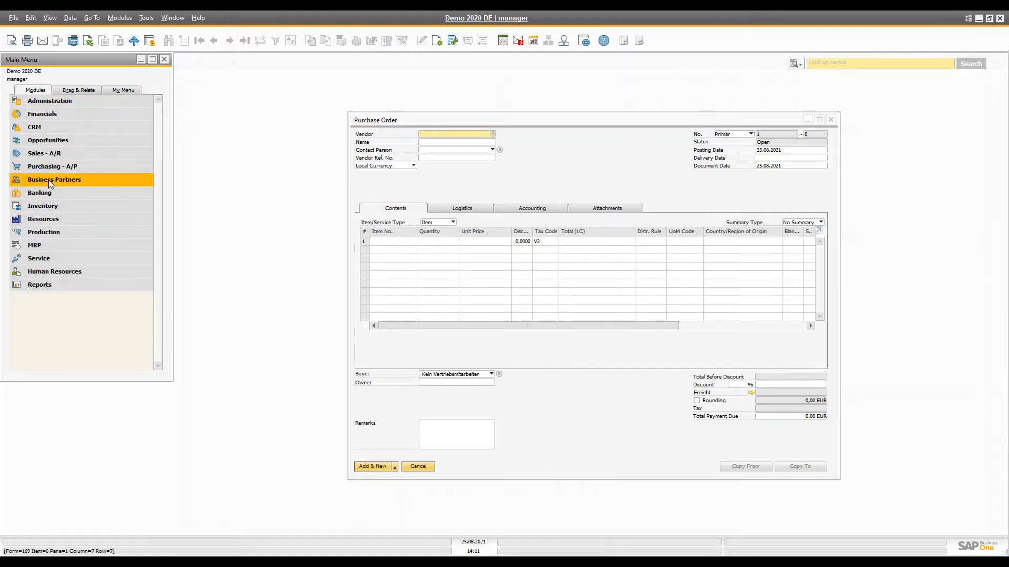
{"action": "left_click", "coordinate": [44, 207]}
{"action": "left_click", "coordinate": [73, 220]}
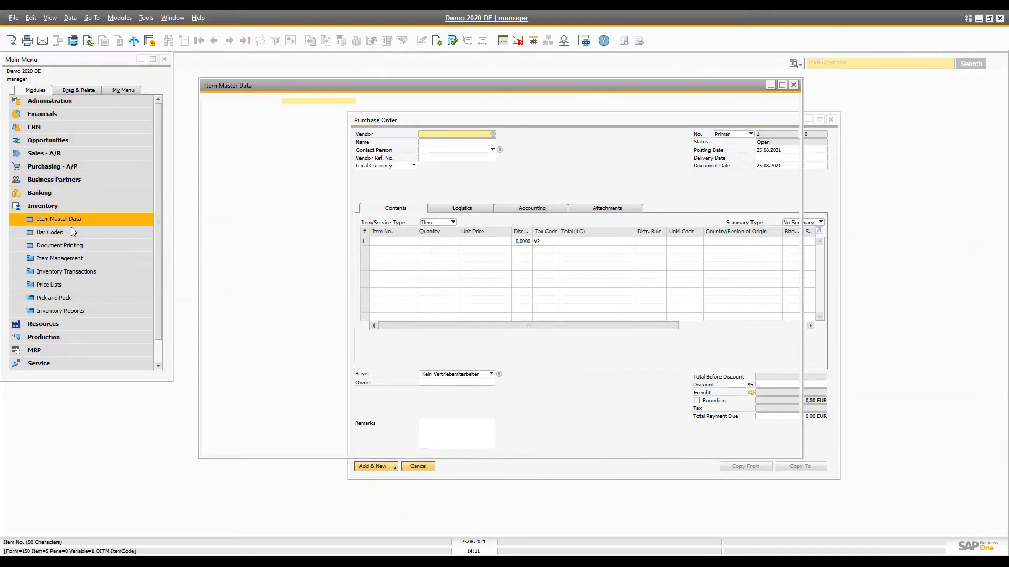
{"action": "left_click", "coordinate": [230, 41]}
{"action": "right_click", "coordinate": [492, 204]}
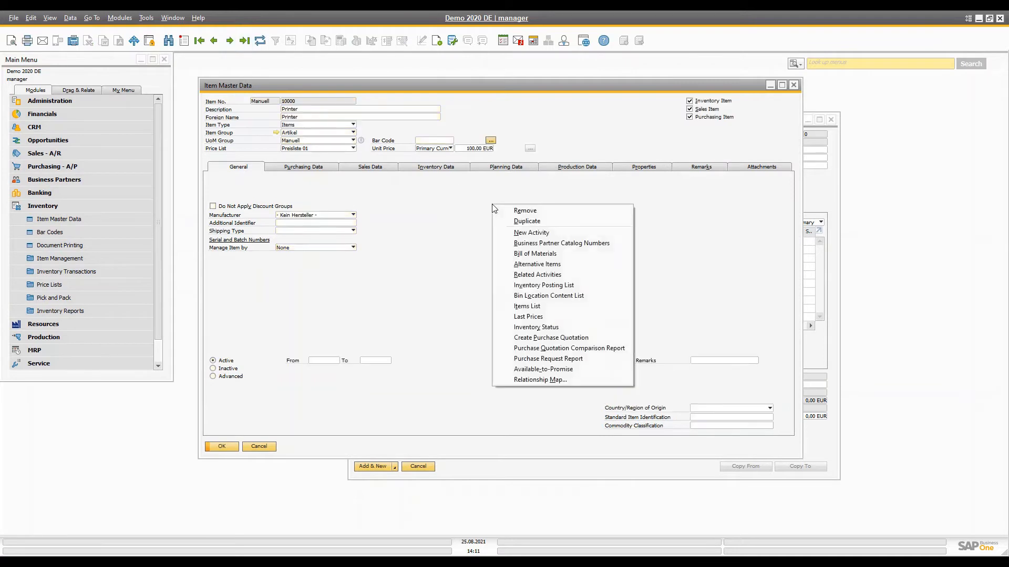
{"action": "left_click", "coordinate": [554, 328]}
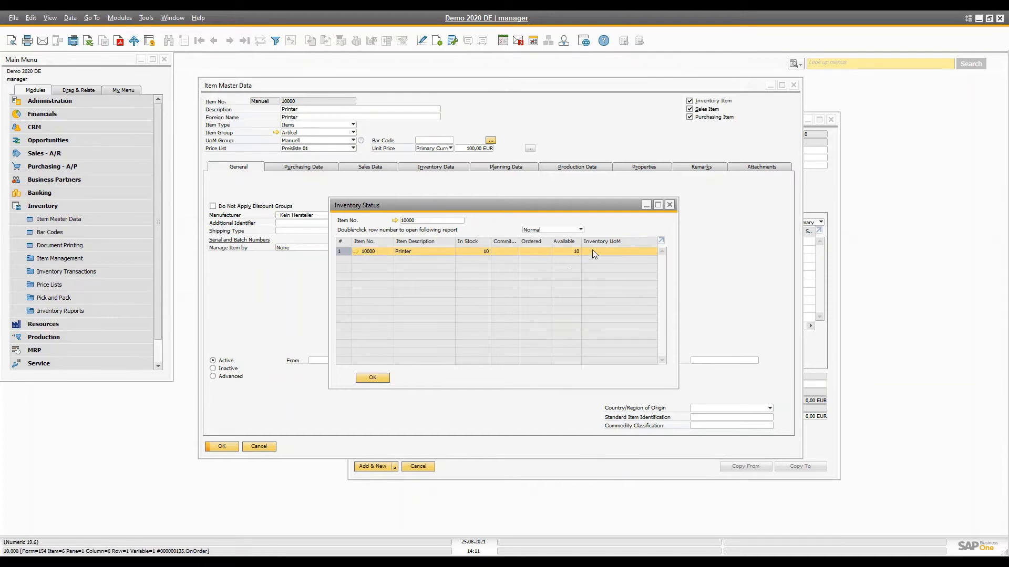
{"action": "left_click", "coordinate": [670, 204]}
Step: View the Printer's Available-to-Promise report and its inventory data per warehouse, leaving the item master data when finished
{"action": "right_click", "coordinate": [525, 215]}
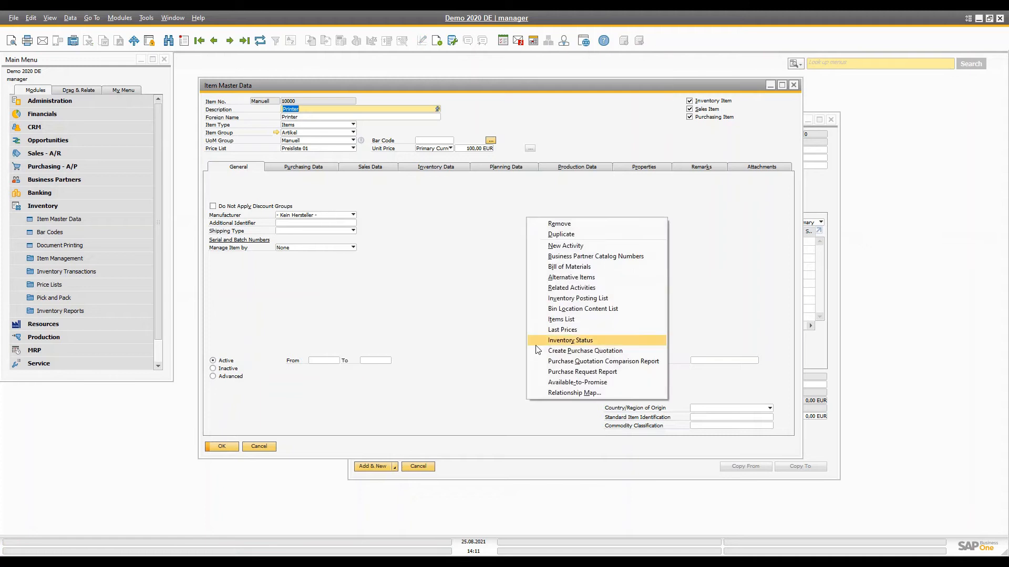
{"action": "left_click", "coordinate": [579, 382]}
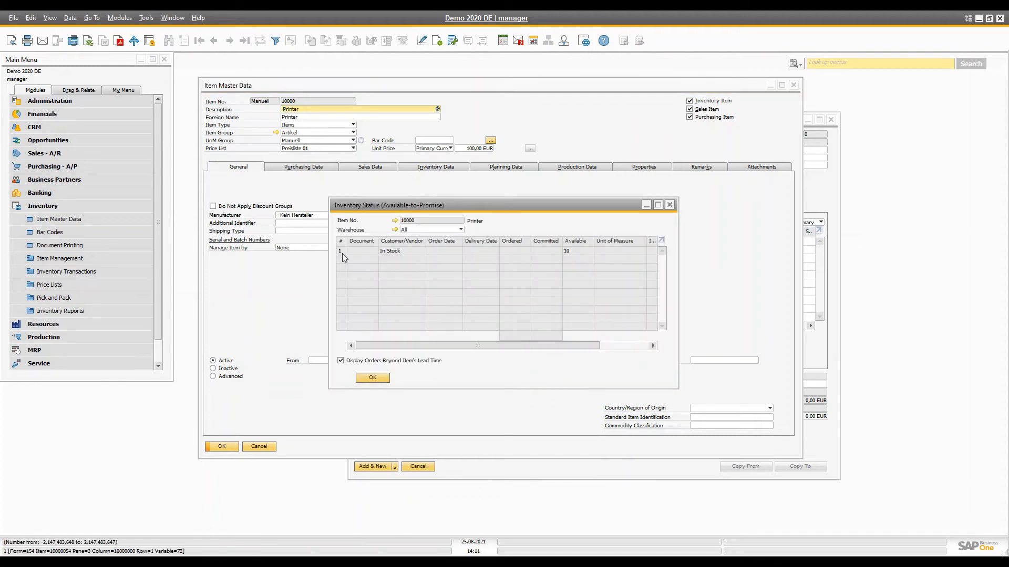
{"action": "left_click", "coordinate": [375, 377]}
{"action": "left_click", "coordinate": [438, 168]}
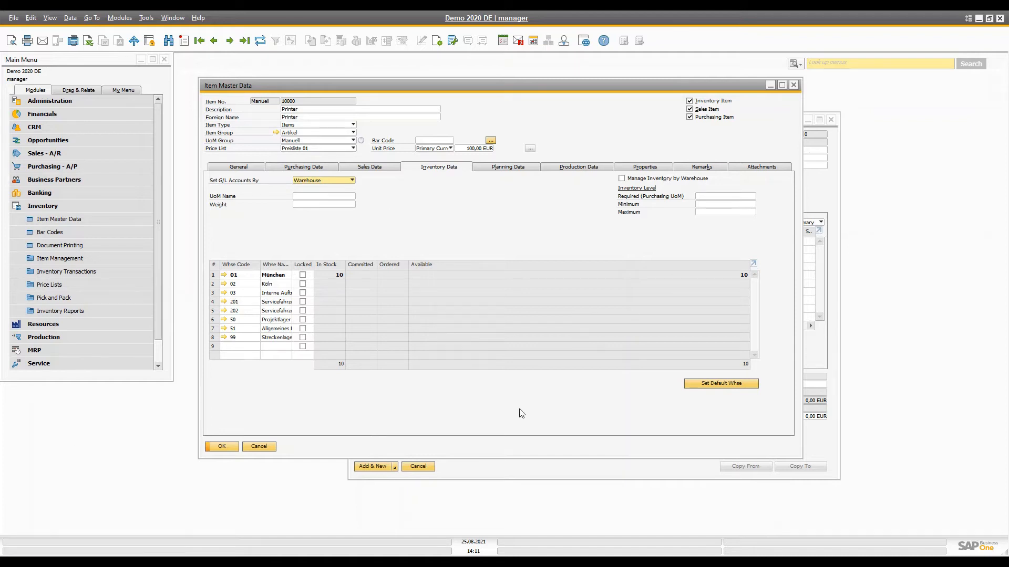
{"action": "left_click", "coordinate": [794, 85]}
Step: Return to the blank purchase order and choose its vendor from the vendor list
{"action": "left_click", "coordinate": [521, 118]}
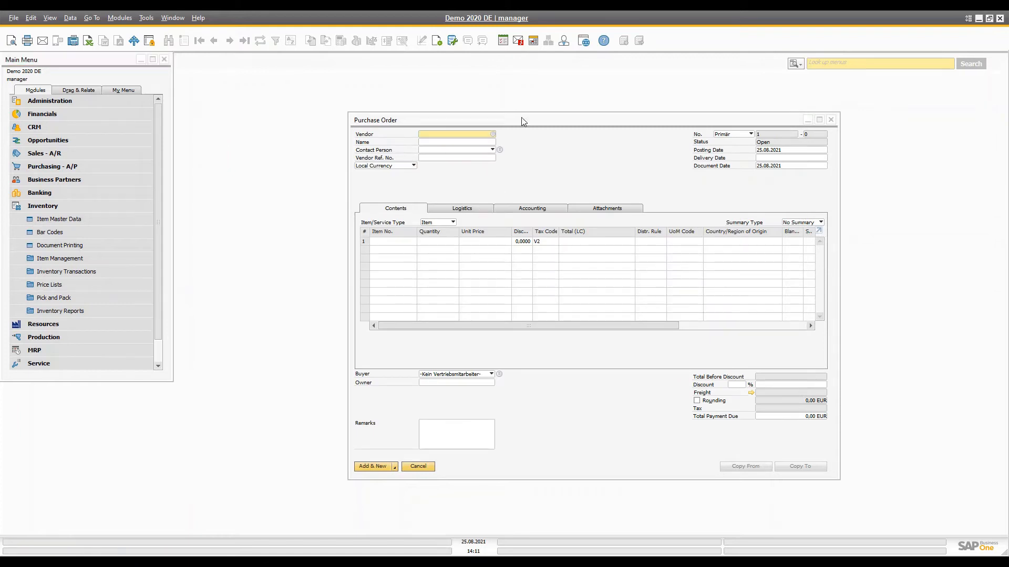
{"action": "key", "text": "Tab"}
{"action": "key", "text": "Return"}
Step: Enter item 10000 (Printer) with a quantity of 5 in the first line of the purchase order
{"action": "left_click", "coordinate": [383, 242]}
{"action": "key", "text": "Tab"}
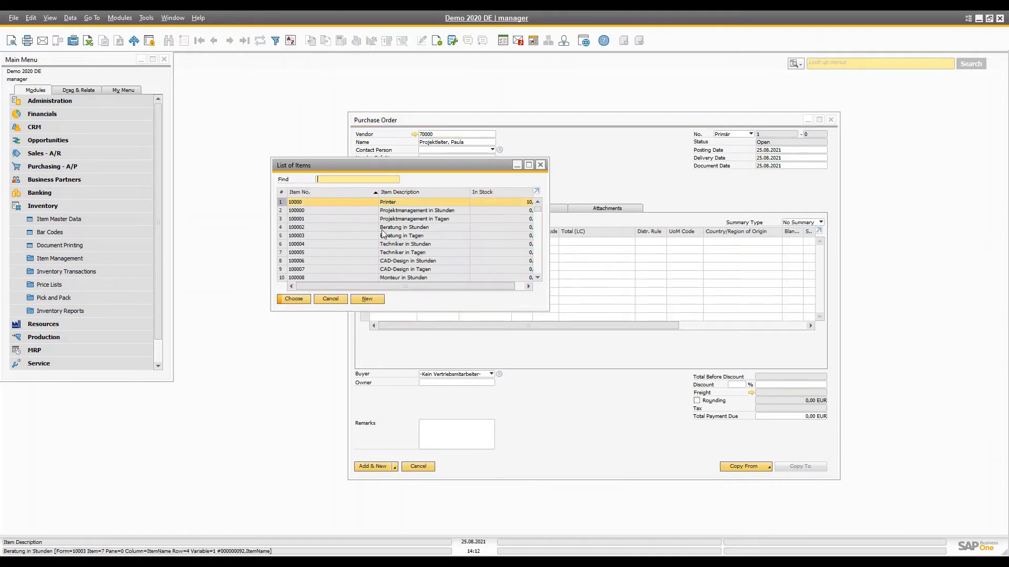
{"action": "double_click", "coordinate": [320, 200]}
{"action": "key", "text": "Tab"}
{"action": "type", "text": "5"}
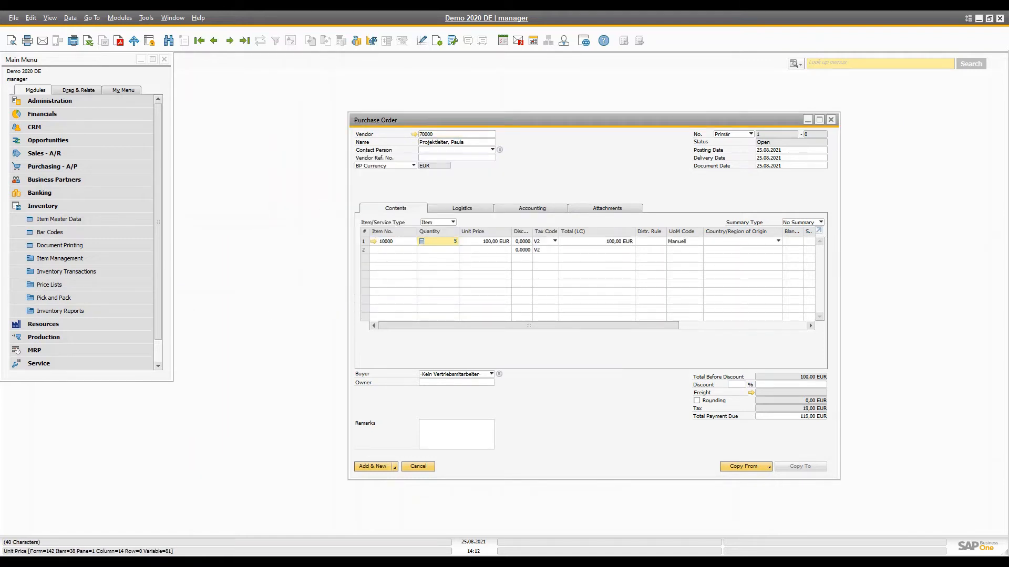
{"action": "key", "text": "Tab"}
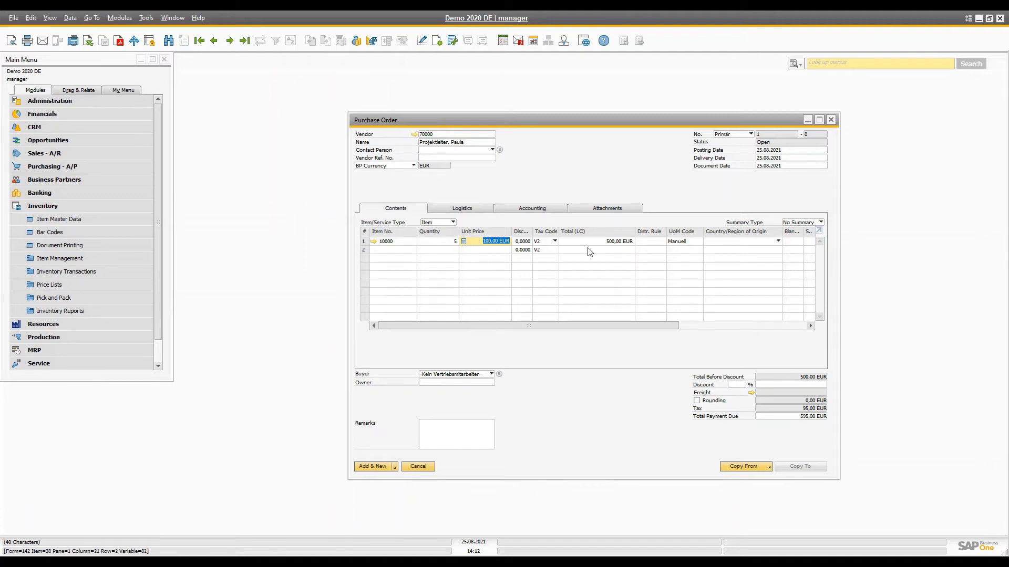
{"action": "left_click", "coordinate": [612, 244]}
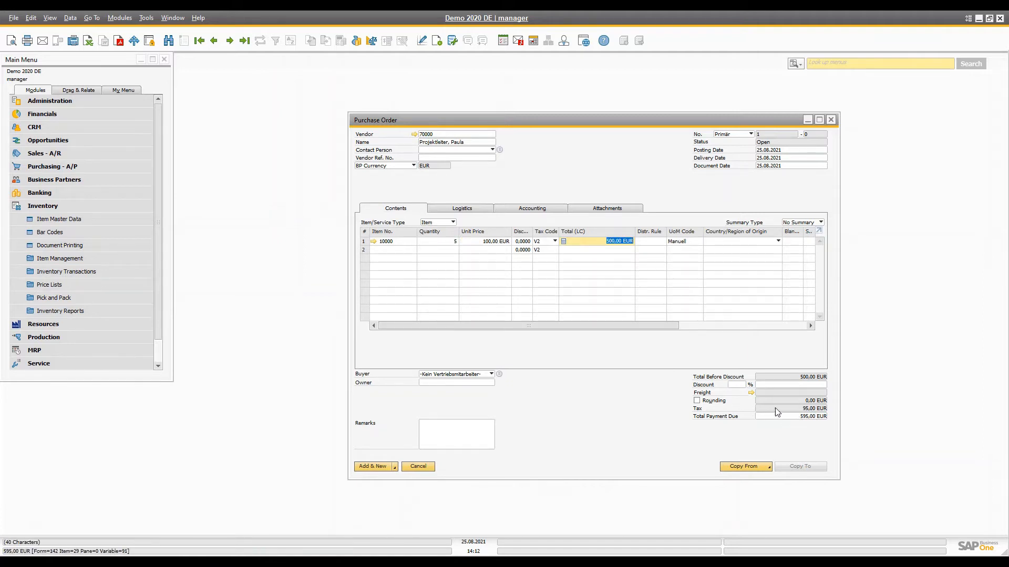
Step: Add the purchase order to the system and bring the saved record back up for review
{"action": "left_click", "coordinate": [379, 467]}
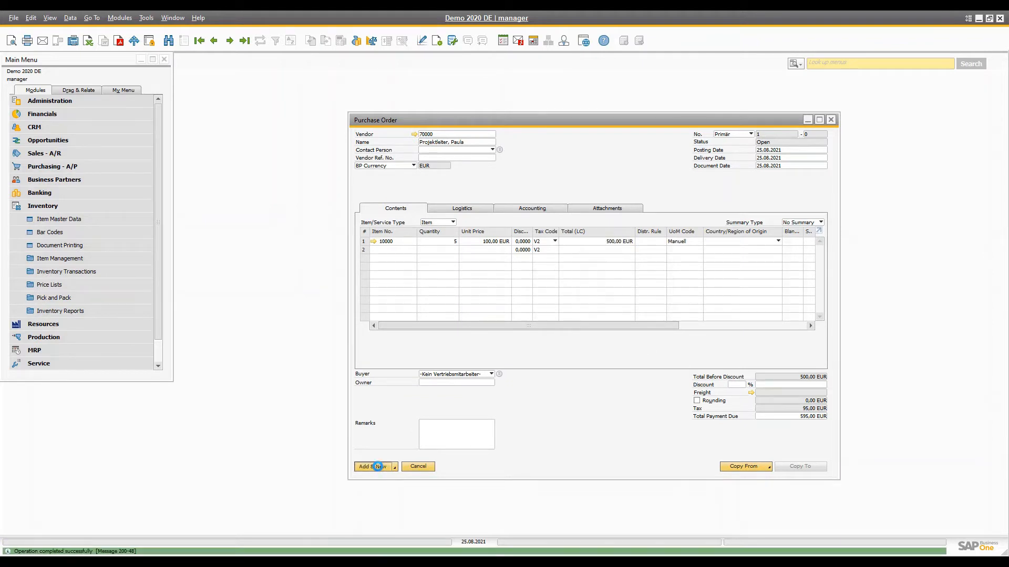
{"action": "left_click", "coordinate": [244, 40]}
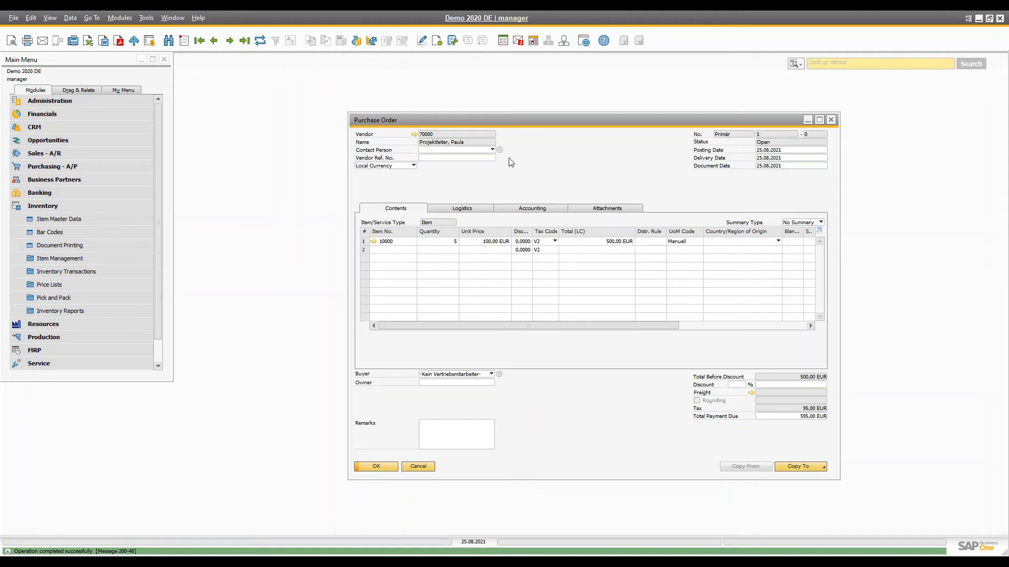
{"action": "left_click", "coordinate": [234, 37]}
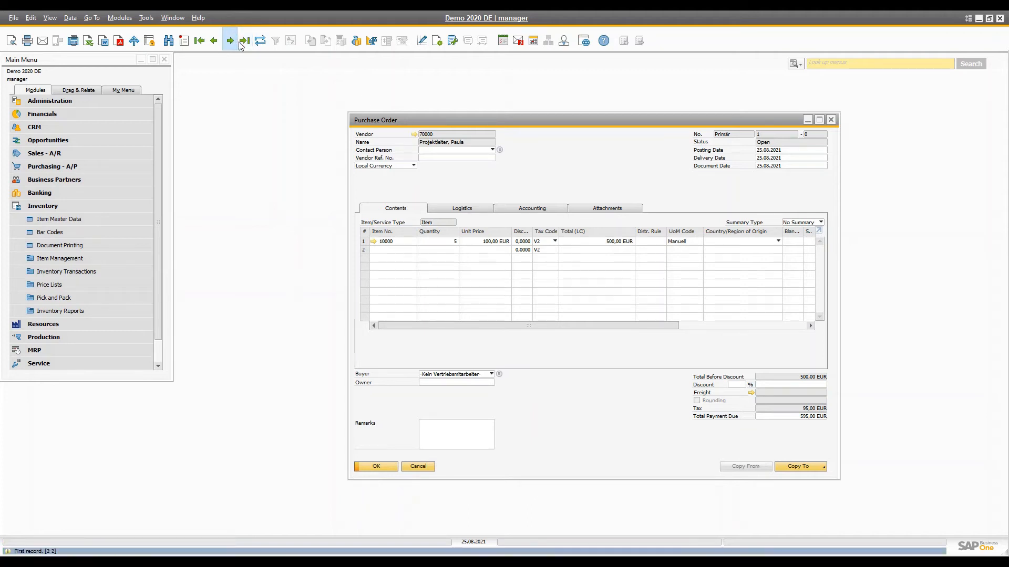
{"action": "left_click", "coordinate": [246, 42]}
{"action": "left_click_drag", "start_coordinate": [592, 323], "coordinate": [454, 322]}
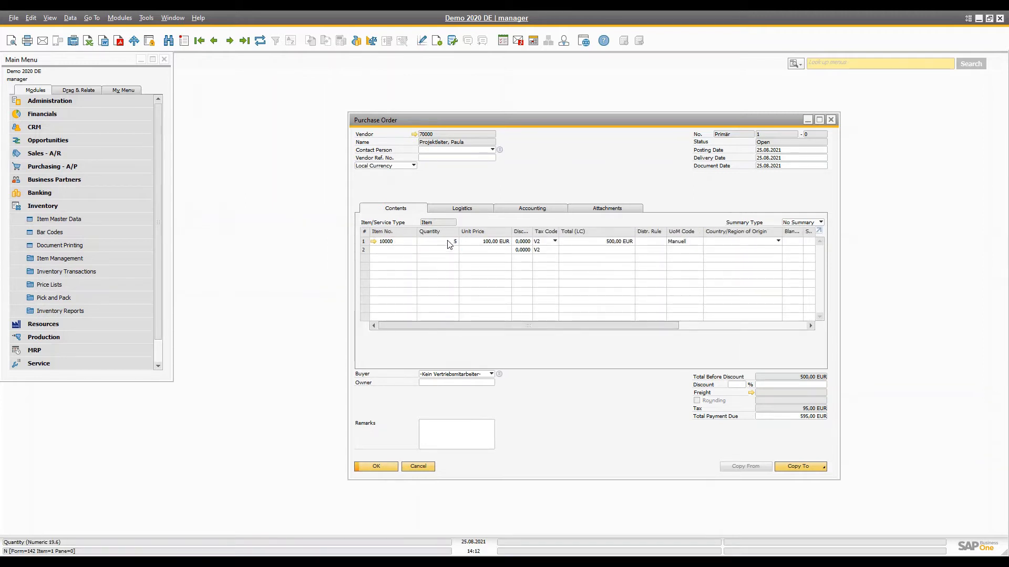
Step: Open the Printer's master data from the order line and check its inventory data and Available-to-Promise report
{"action": "left_click", "coordinate": [373, 242]}
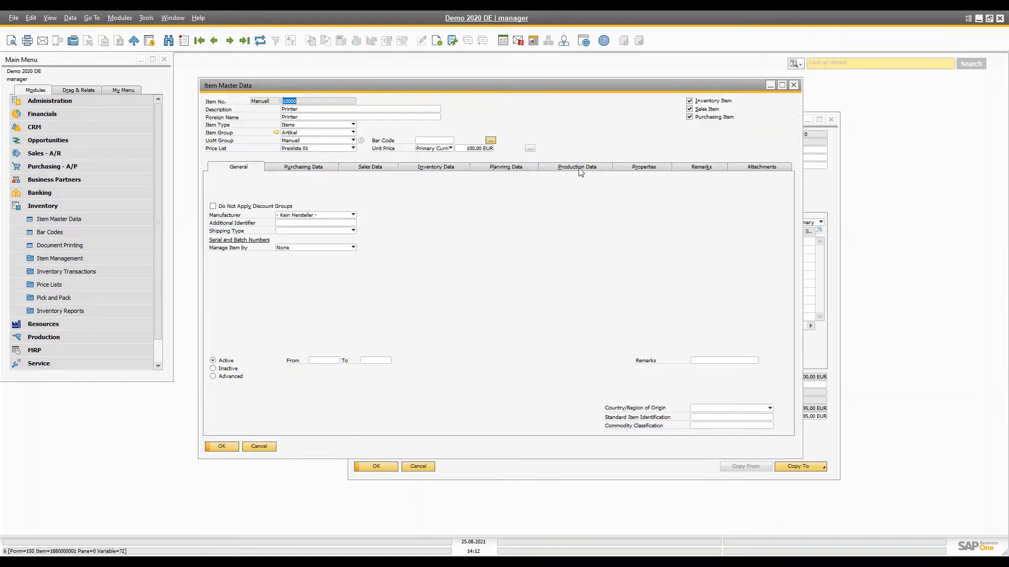
{"action": "left_click", "coordinate": [423, 169]}
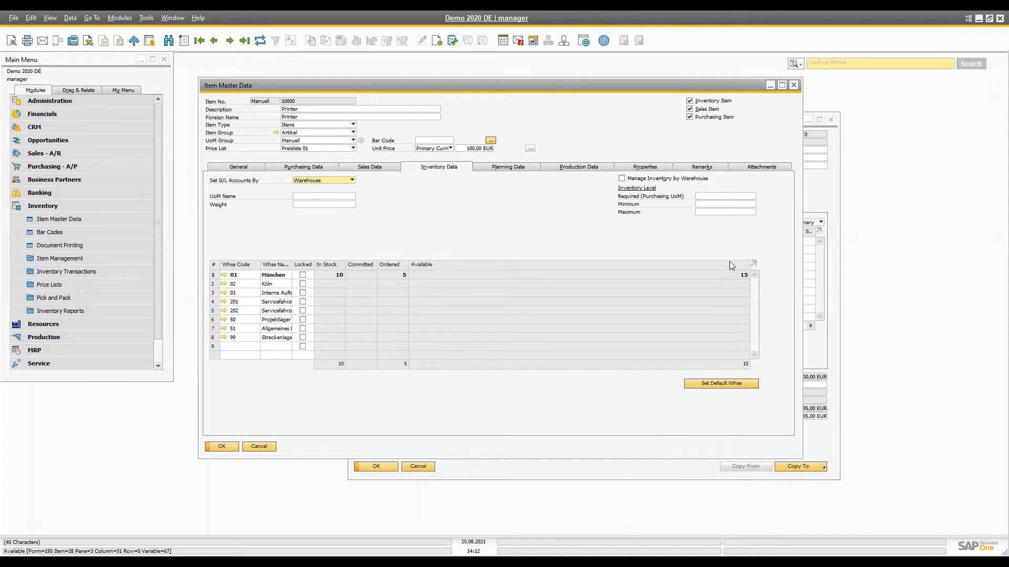
{"action": "right_click", "coordinate": [459, 229]}
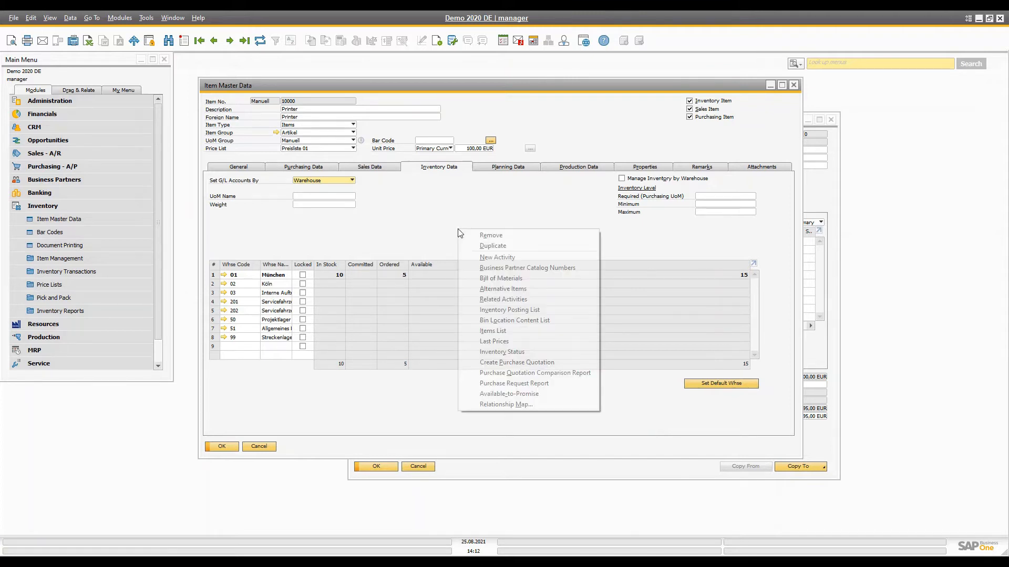
{"action": "left_click", "coordinate": [478, 394]}
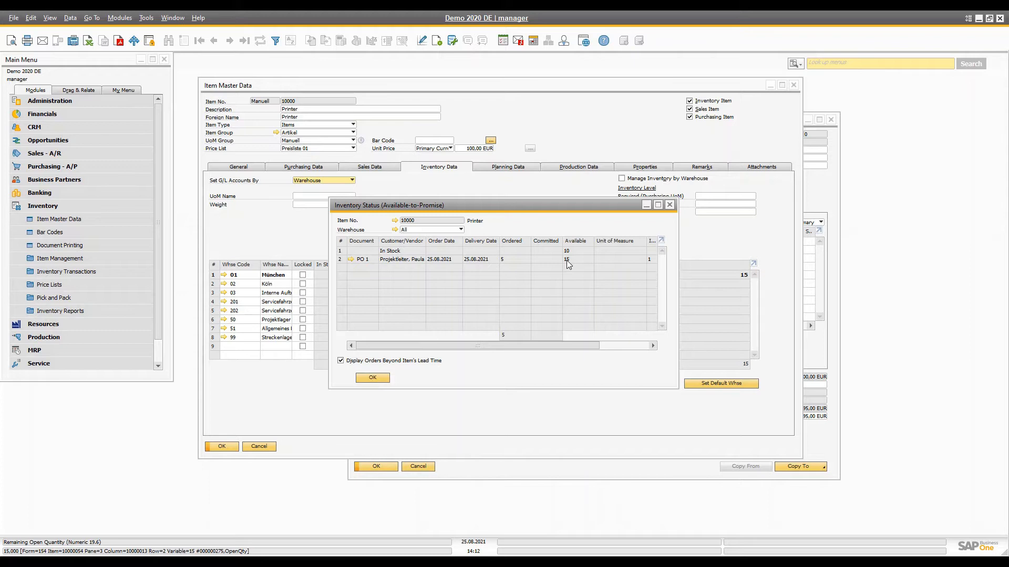
{"action": "left_click", "coordinate": [372, 377]}
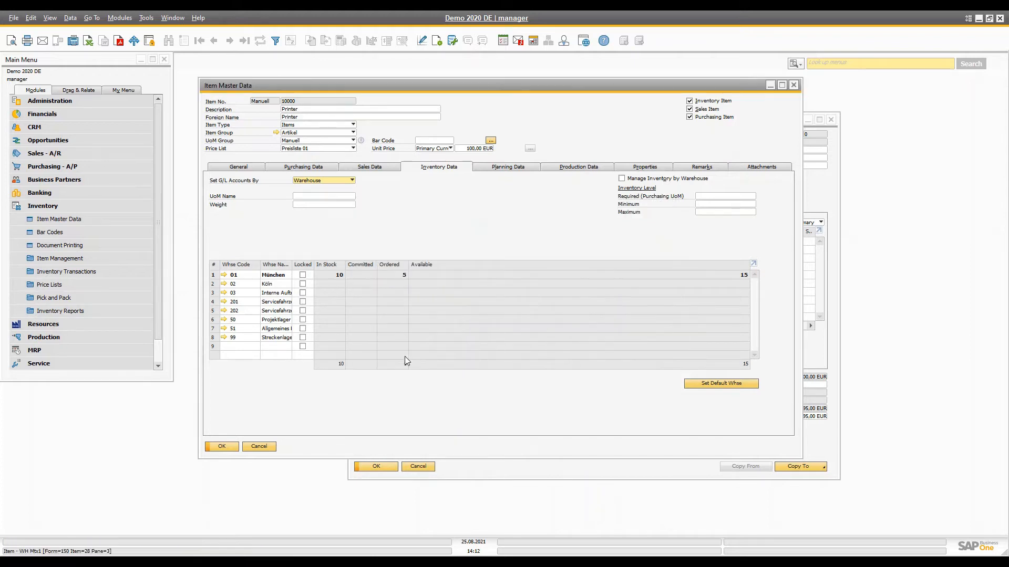
Step: Check the Printer's Inventory Status report from its master data, and close both the report and the item record
{"action": "right_click", "coordinate": [459, 237]}
{"action": "left_click", "coordinate": [526, 361]}
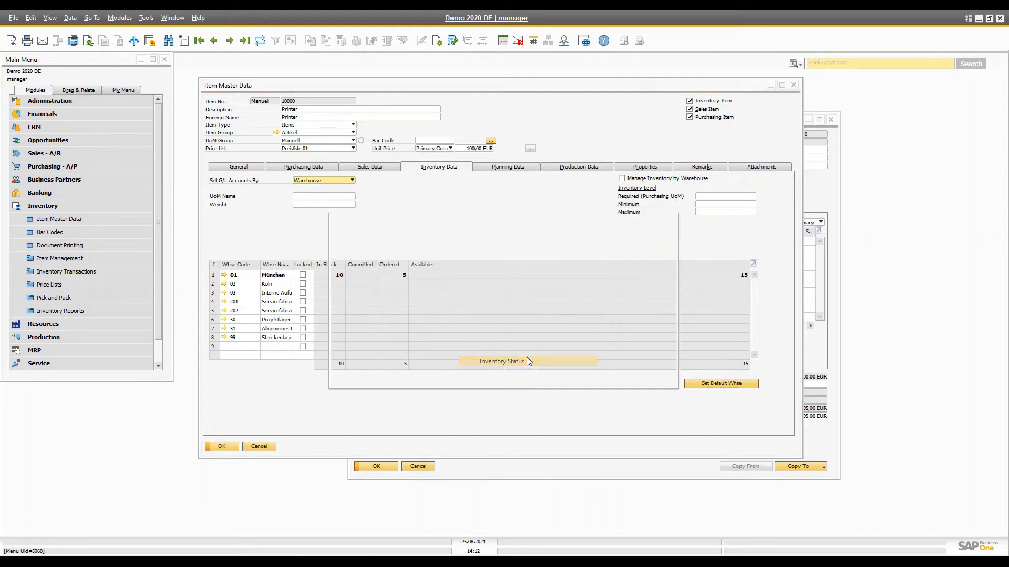
{"action": "left_click", "coordinate": [481, 251]}
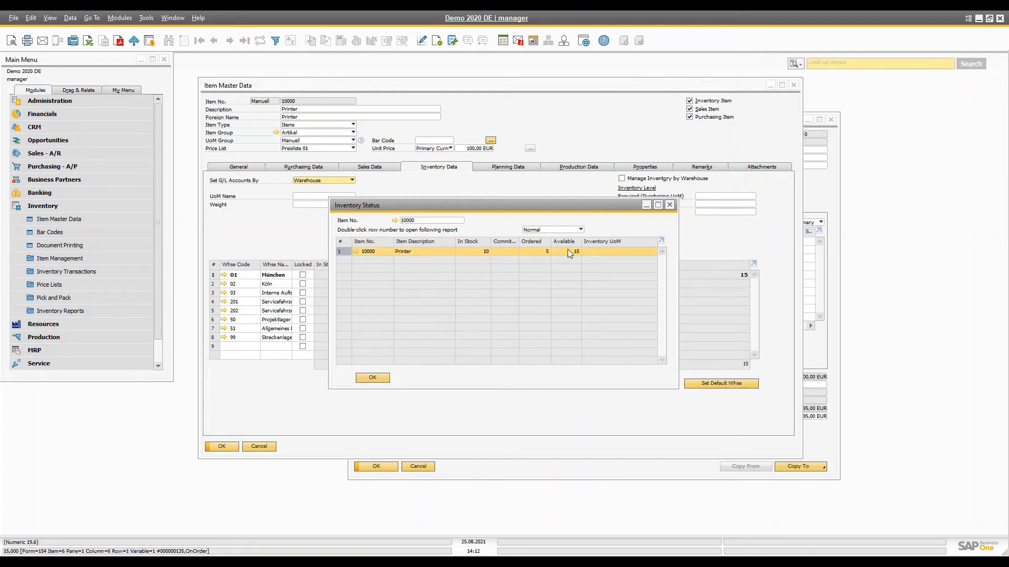
{"action": "left_click", "coordinate": [373, 378]}
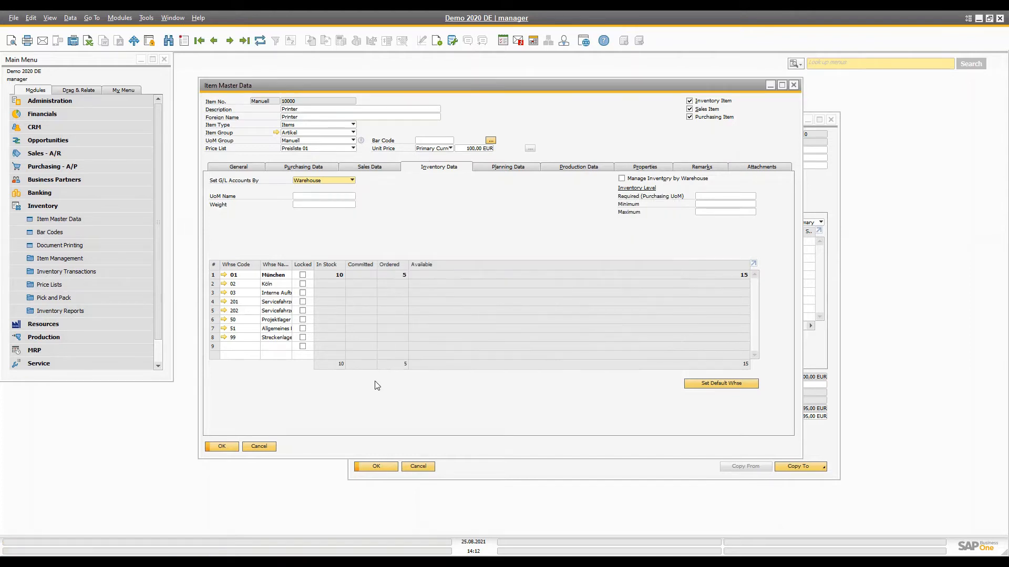
{"action": "left_click", "coordinate": [231, 446]}
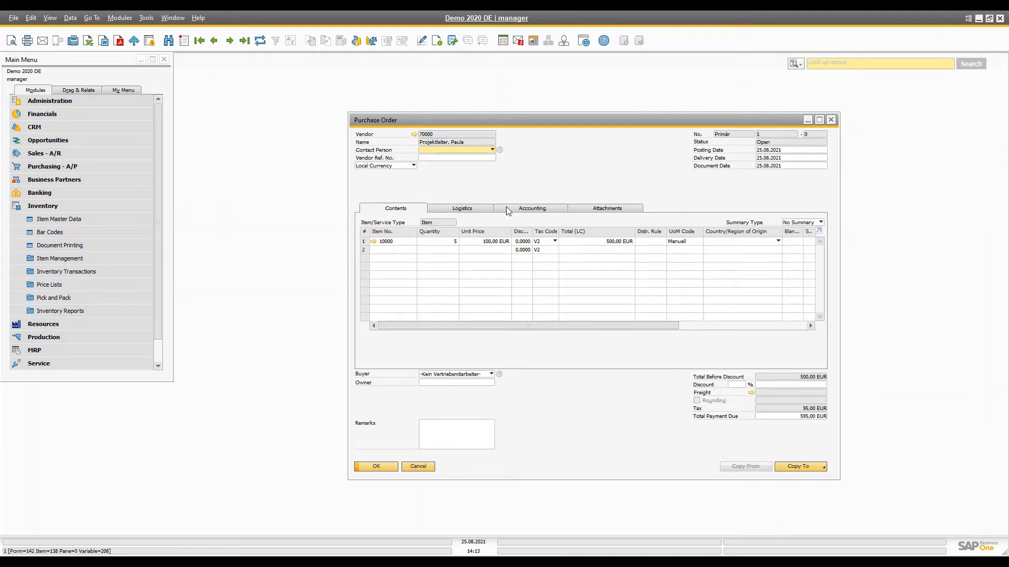
Step: Review the ship-to and pay-to address fields in the purchase order's logistics data
{"action": "left_click", "coordinate": [469, 208]}
{"action": "left_click", "coordinate": [458, 240]}
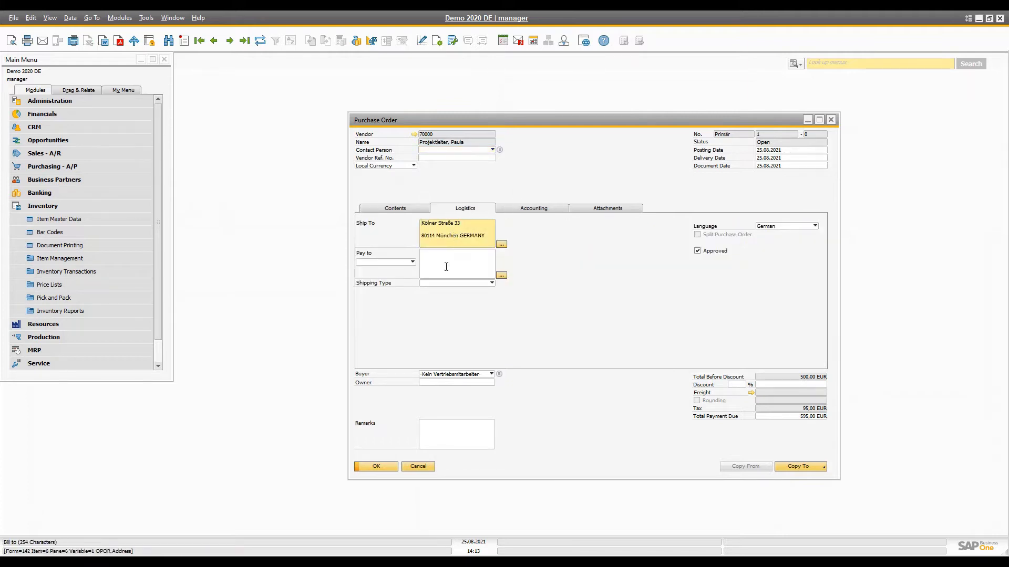
{"action": "left_click", "coordinate": [446, 262]}
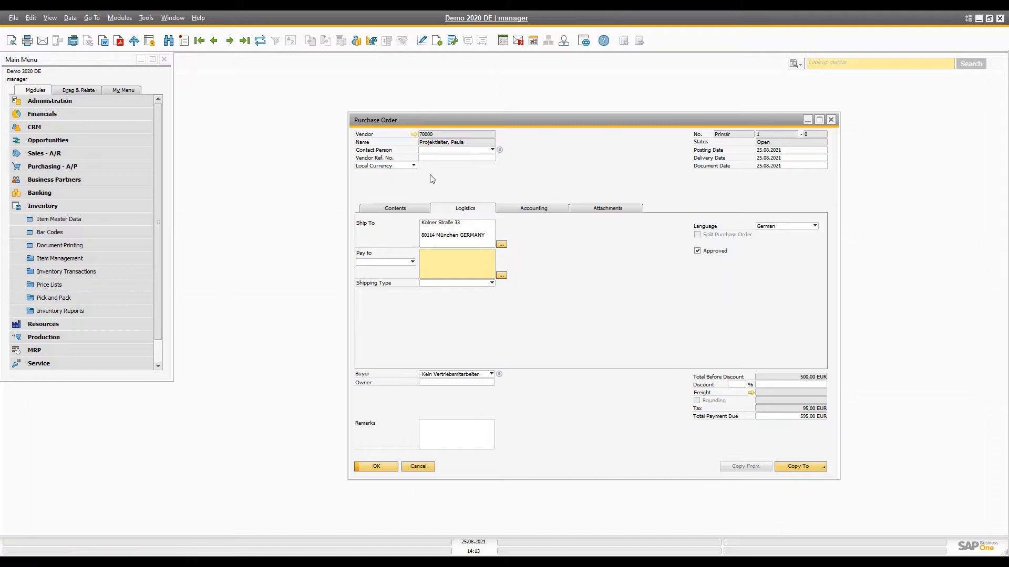
Step: Open the vendor's master data from the purchase order and examine its pay-to and ship-to address entries
{"action": "left_click", "coordinate": [414, 134]}
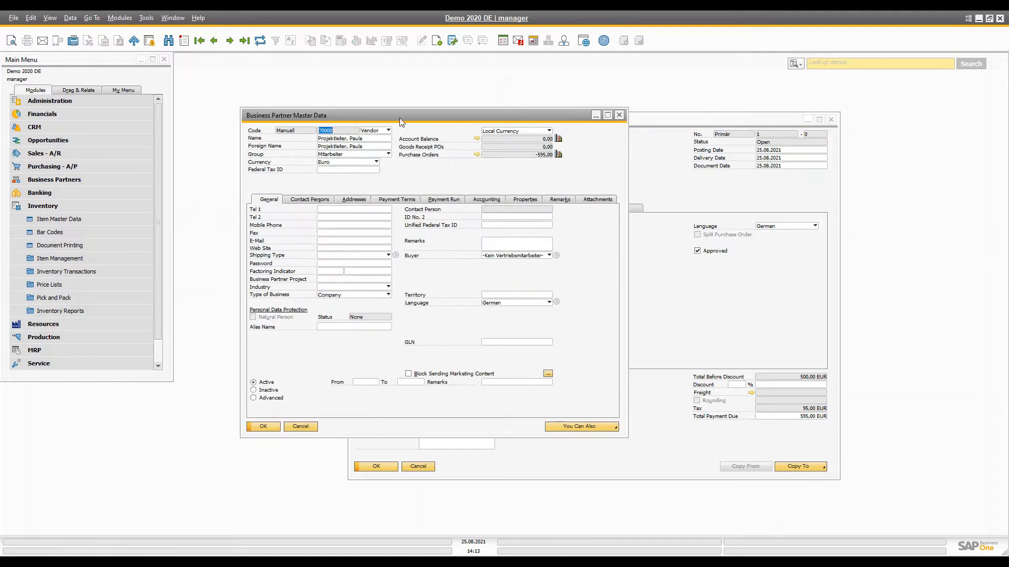
{"action": "left_click_drag", "start_coordinate": [402, 122], "coordinate": [702, 128]}
{"action": "left_click", "coordinate": [658, 209]}
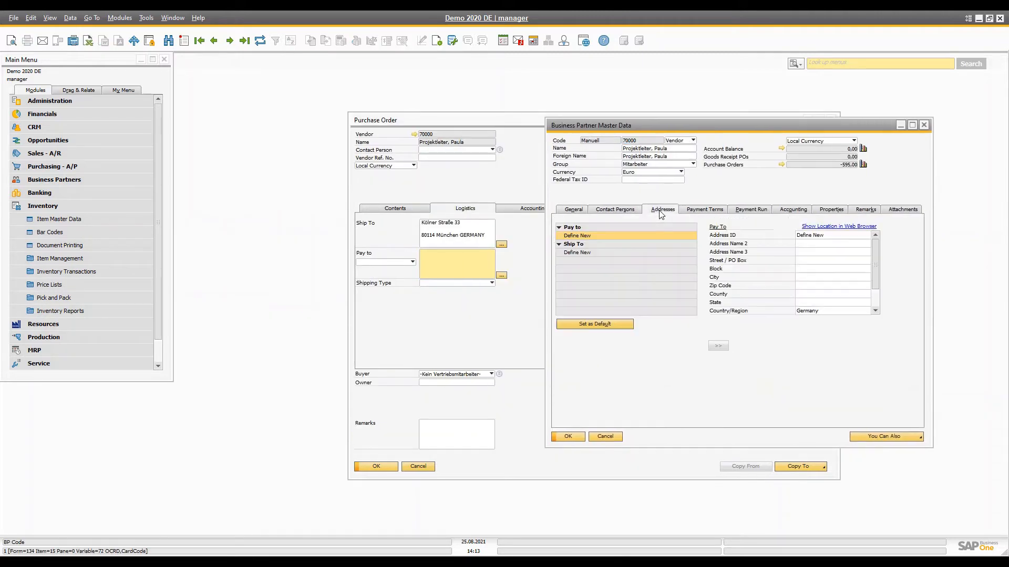
{"action": "left_click", "coordinate": [577, 254]}
{"action": "left_click", "coordinate": [592, 235]}
{"action": "left_click", "coordinate": [586, 254]}
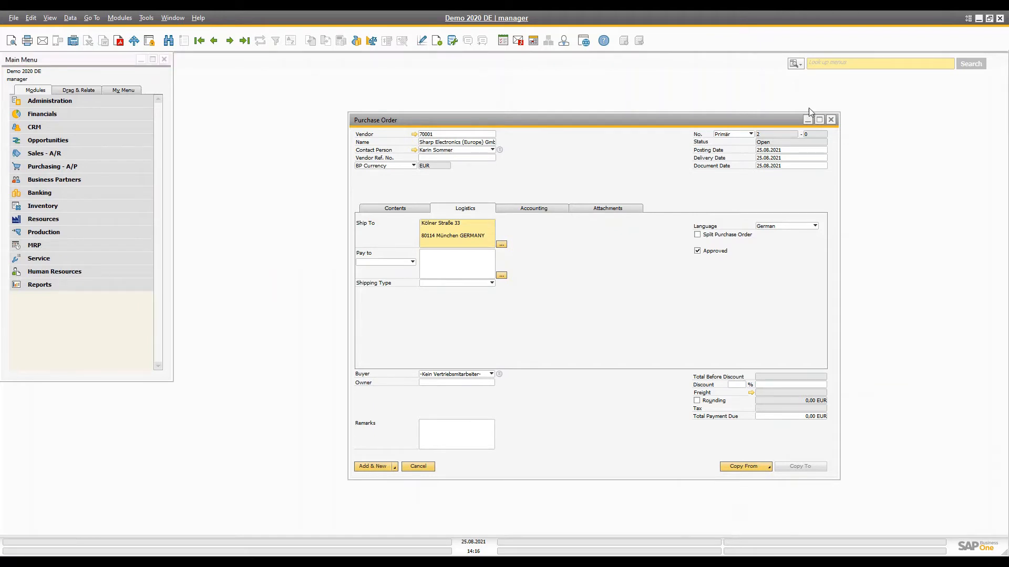
Step: Bring up the saved purchase order for item 10000 and open warehouse 01 (München) from the Printer's inventory data
{"action": "left_click", "coordinate": [395, 208]}
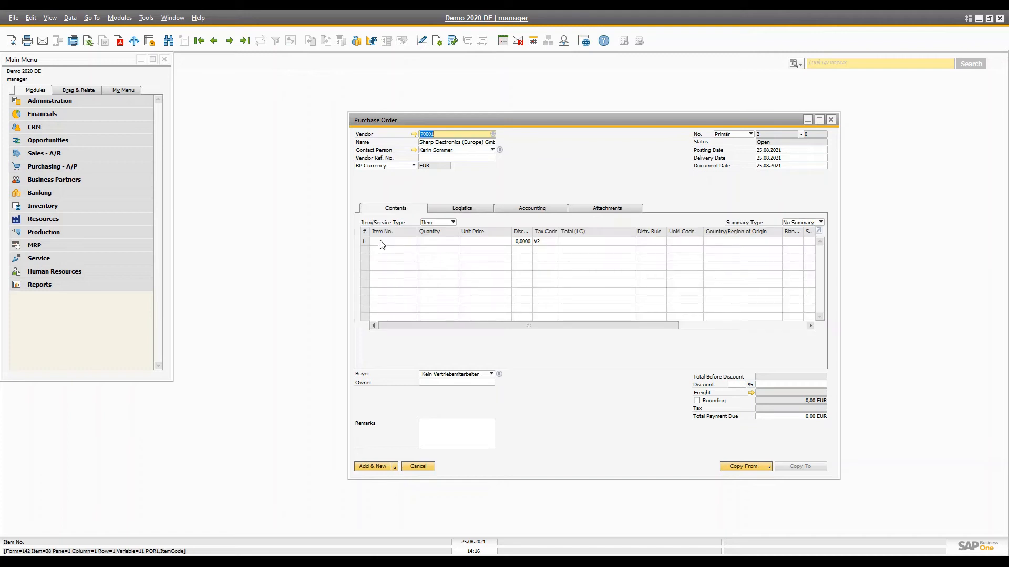
{"action": "left_click", "coordinate": [232, 40]}
{"action": "left_click", "coordinate": [408, 298]}
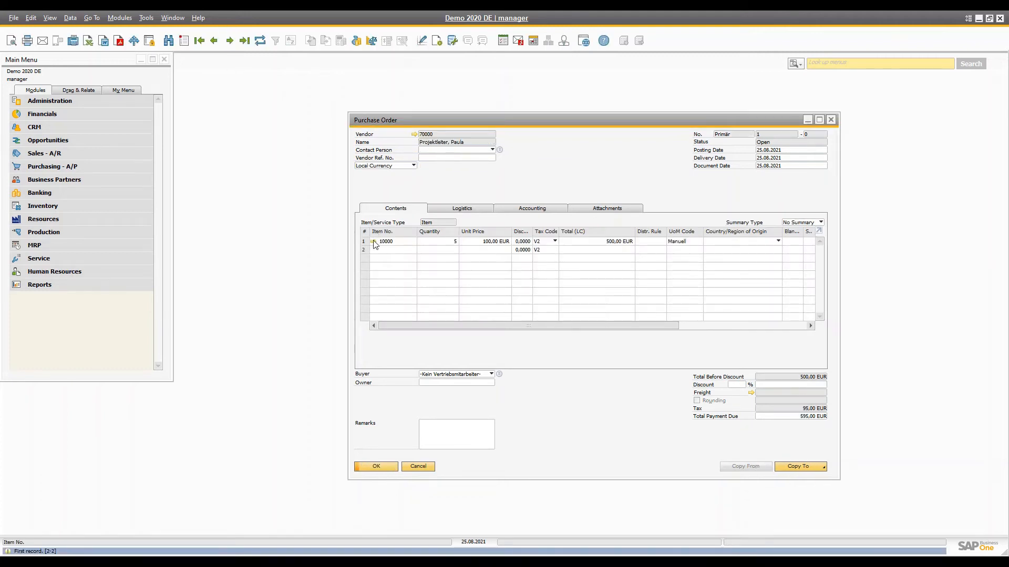
{"action": "left_click", "coordinate": [374, 242]}
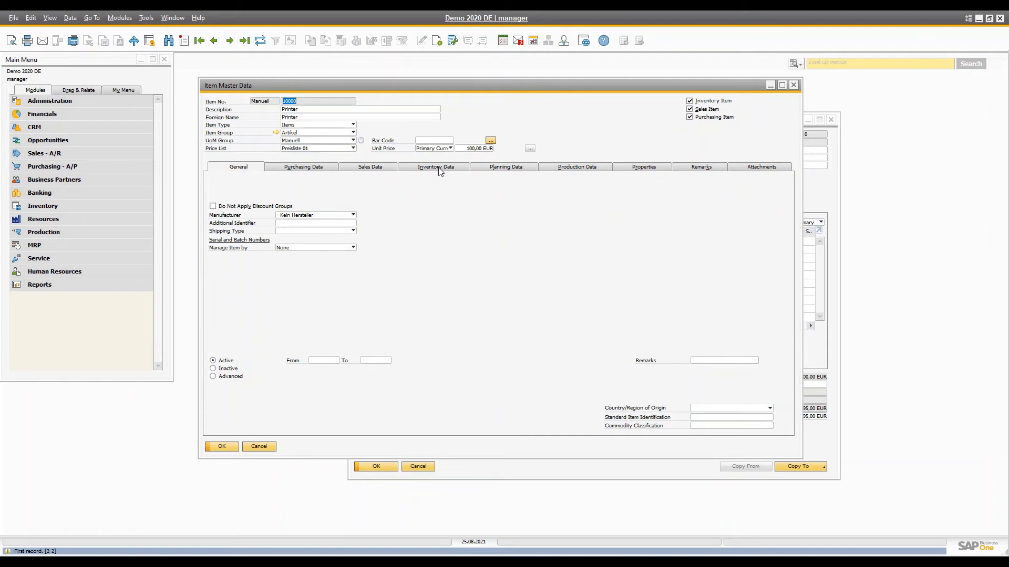
{"action": "left_click", "coordinate": [436, 167]}
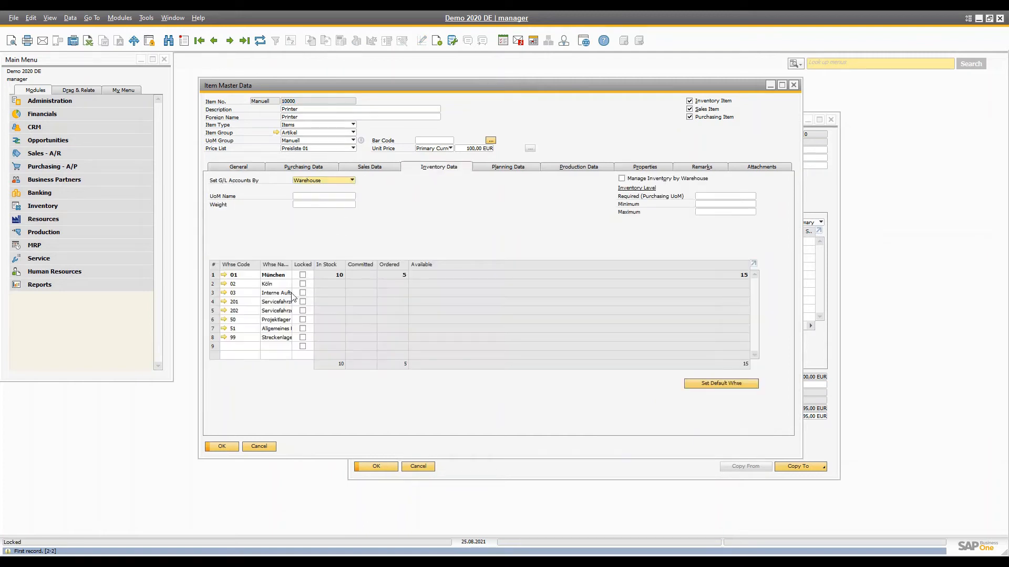
{"action": "left_click", "coordinate": [224, 275]}
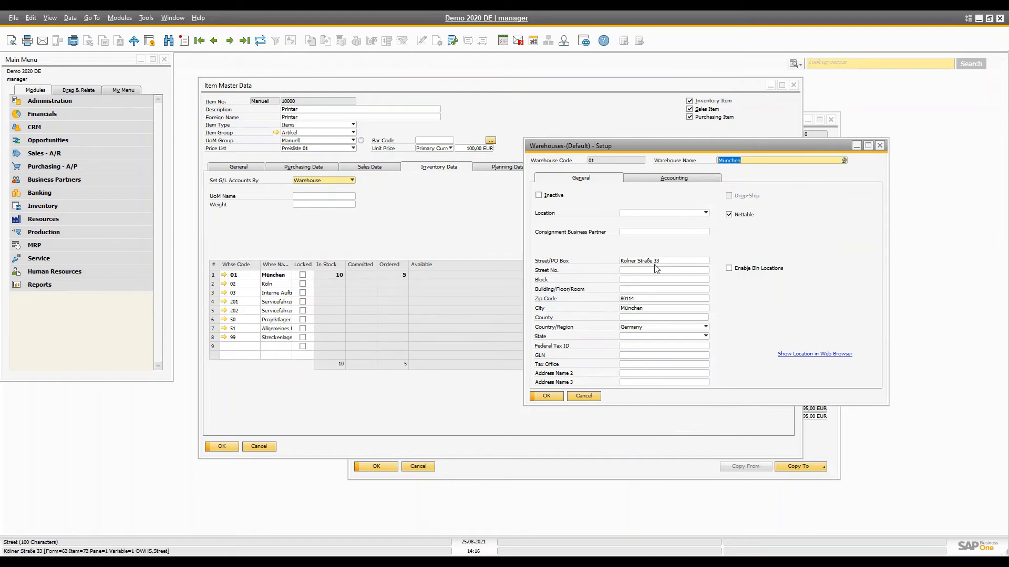
Step: Compare the purchase order's ship-to address with the address of warehouse 01, and close the warehouse setup
{"action": "left_click_drag", "start_coordinate": [576, 87], "coordinate": [321, 118]}
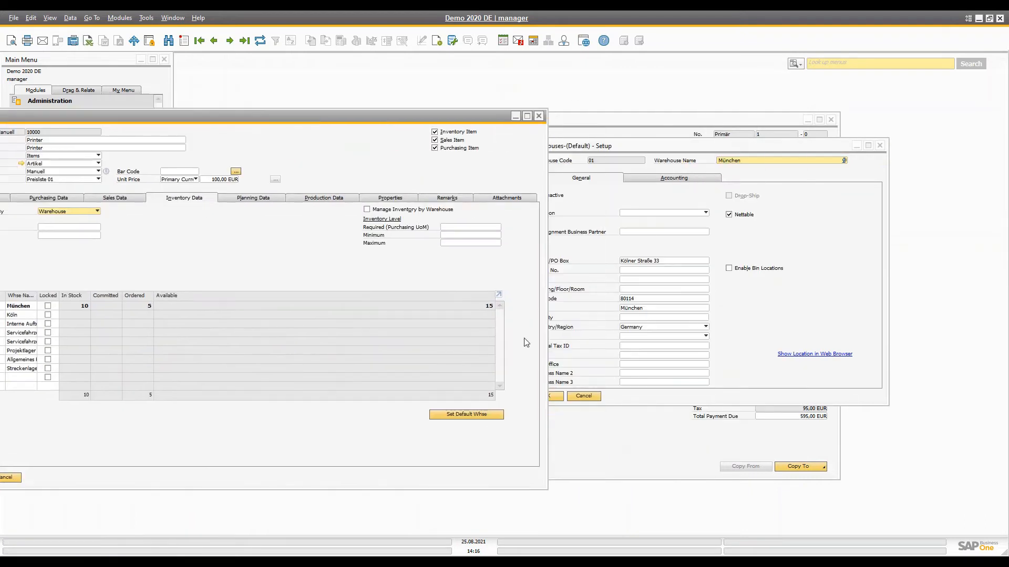
{"action": "left_click", "coordinate": [583, 434]}
{"action": "left_click", "coordinate": [465, 208]}
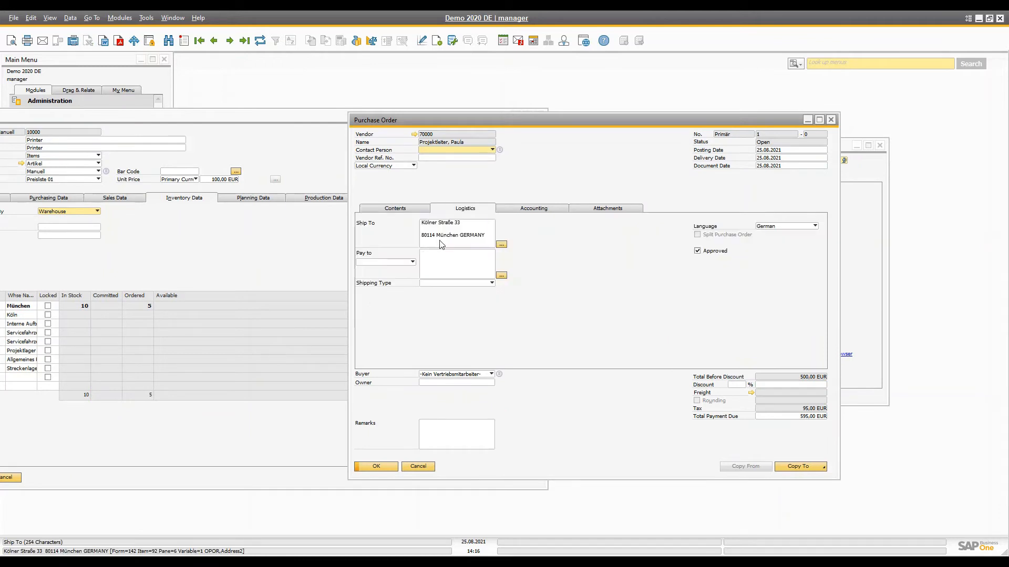
{"action": "left_click", "coordinate": [441, 244]}
{"action": "left_click", "coordinate": [870, 255]}
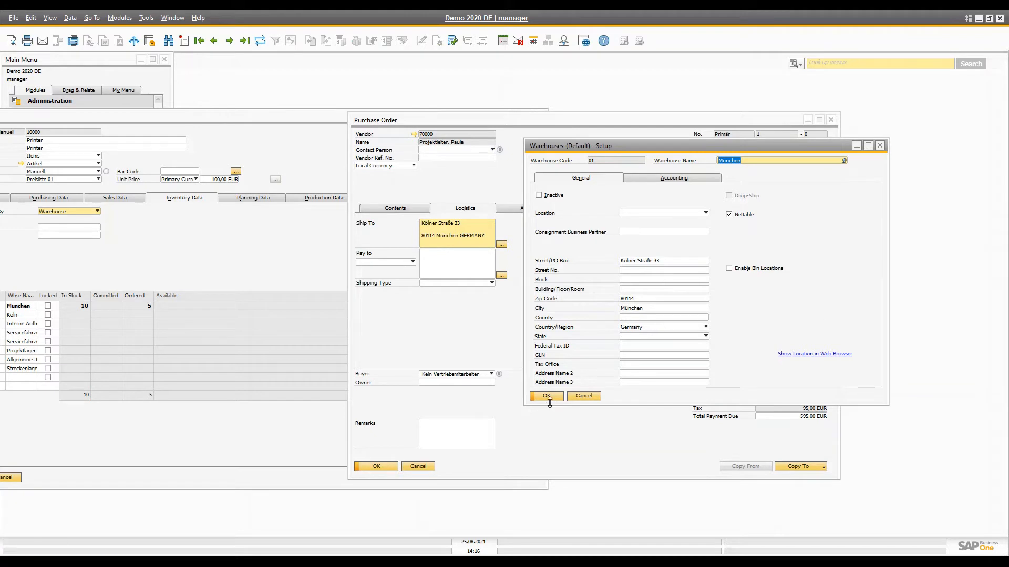
{"action": "left_click", "coordinate": [549, 398]}
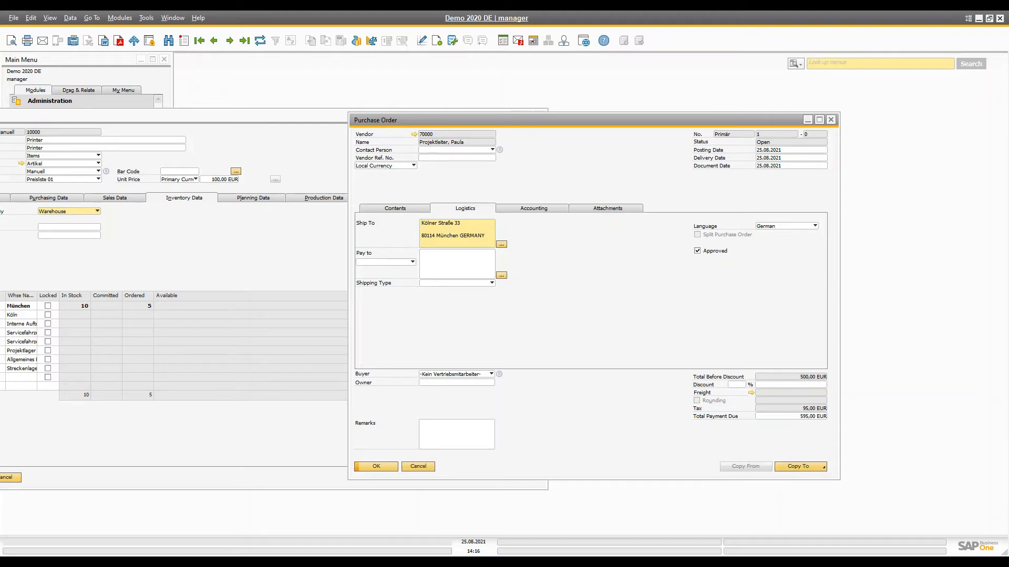
Step: Start a blank purchase order and view its Item/Service Type options, keeping the Item type
{"action": "left_click", "coordinate": [459, 267]}
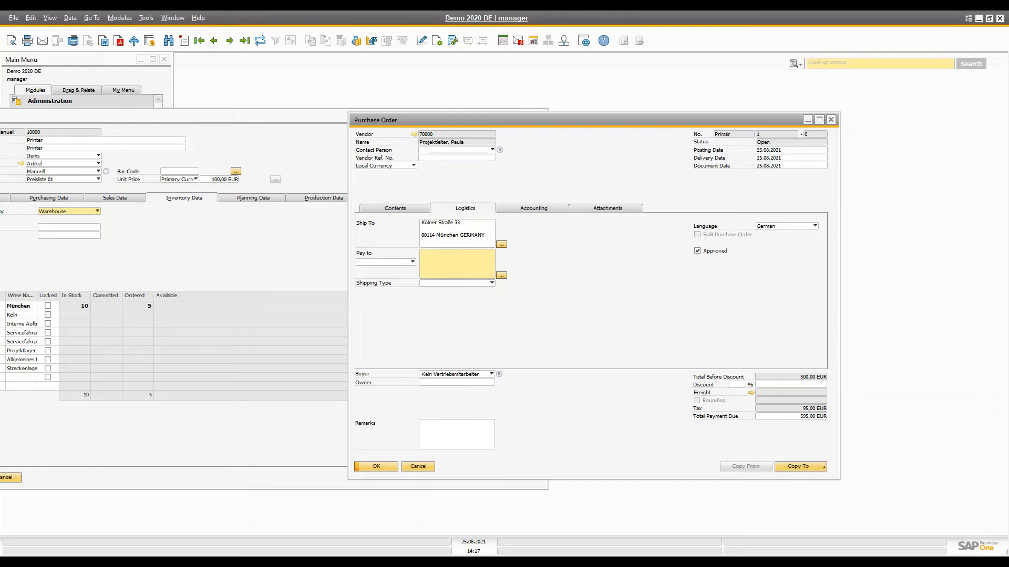
{"action": "left_click", "coordinate": [406, 210]}
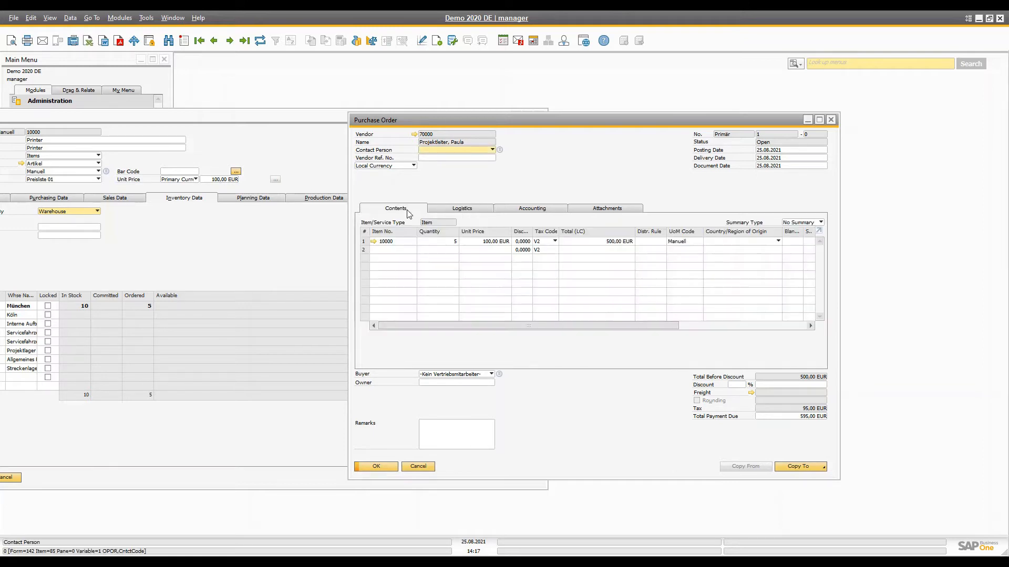
{"action": "left_click", "coordinate": [184, 40]}
{"action": "left_click", "coordinate": [437, 222]}
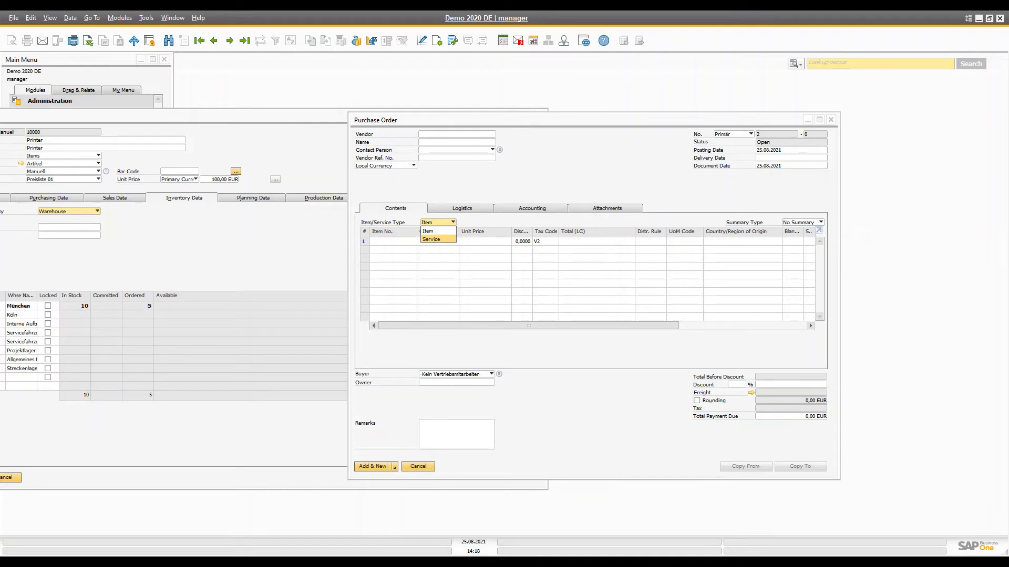
{"action": "left_click", "coordinate": [464, 198]}
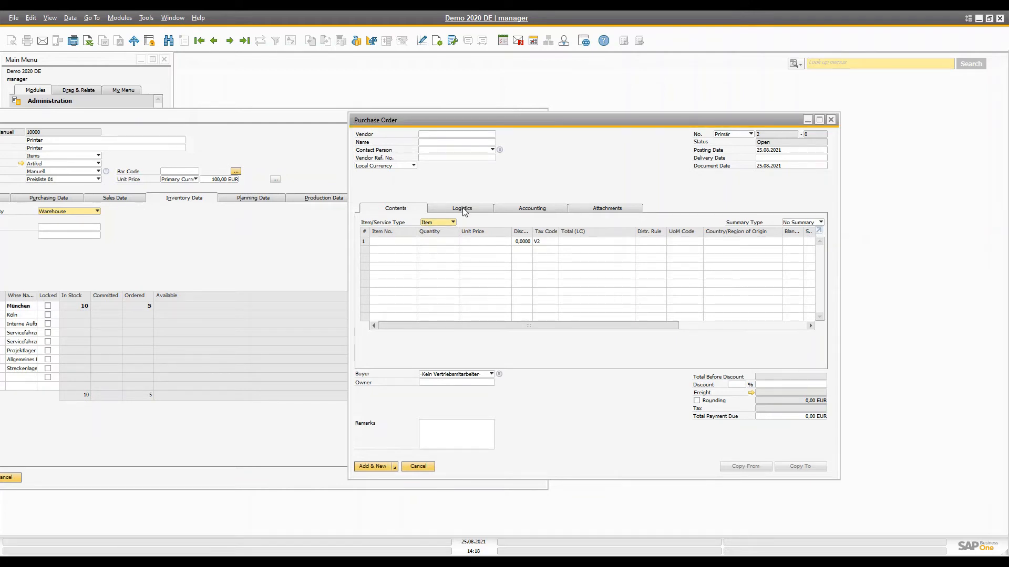
Step: Look at the blank purchase order's logistics fields and return to the saved purchase order
{"action": "left_click", "coordinate": [464, 210]}
{"action": "left_click", "coordinate": [485, 259]}
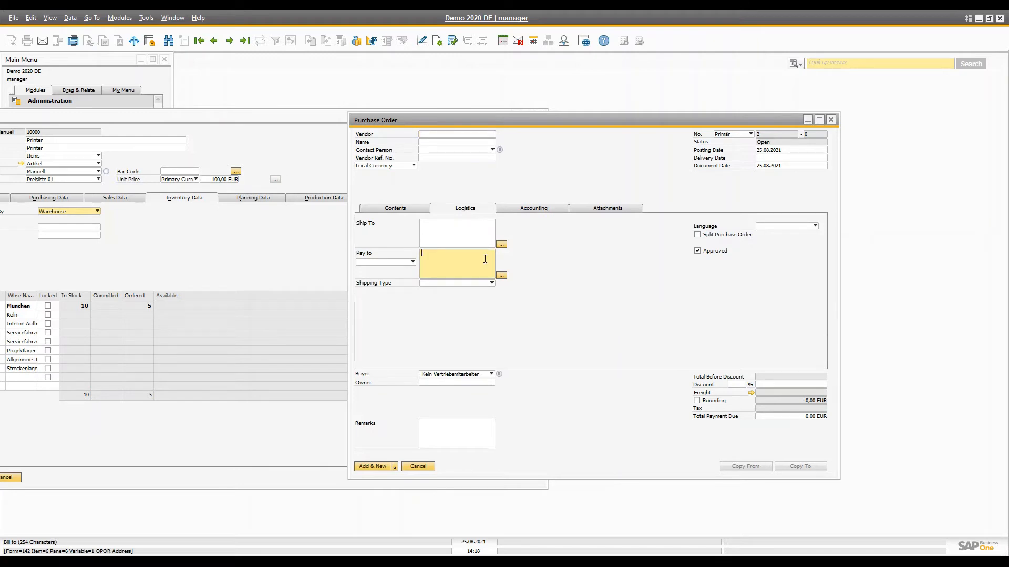
{"action": "left_click", "coordinate": [227, 41]}
Step: Recheck the vendor's pay-to and ship-to entries in its master data, close it, and review the order's shipping type and pay-to fields
{"action": "left_click", "coordinate": [415, 134]}
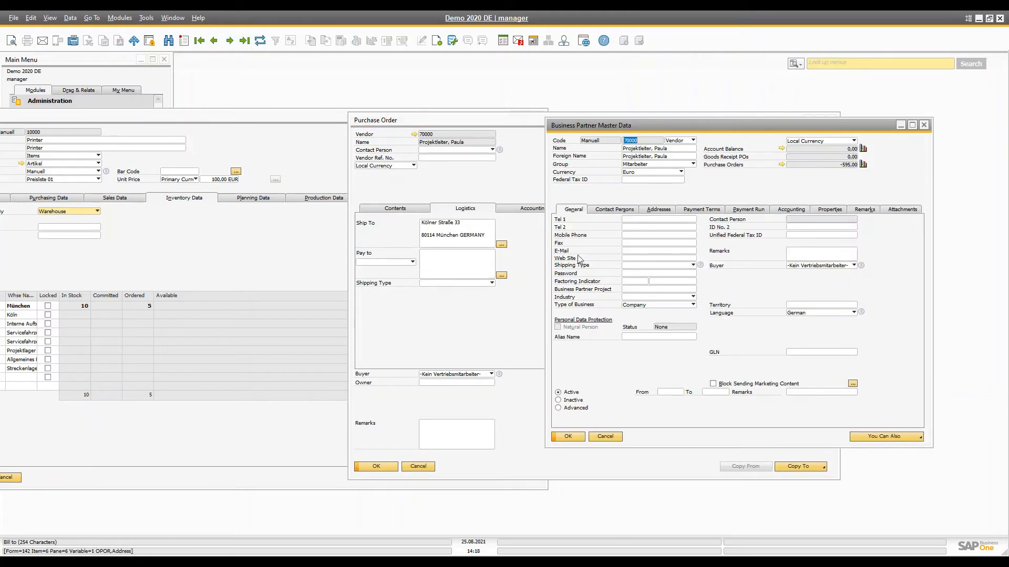
{"action": "left_click", "coordinate": [658, 209]}
{"action": "left_click", "coordinate": [572, 253]}
{"action": "left_click", "coordinate": [586, 235]}
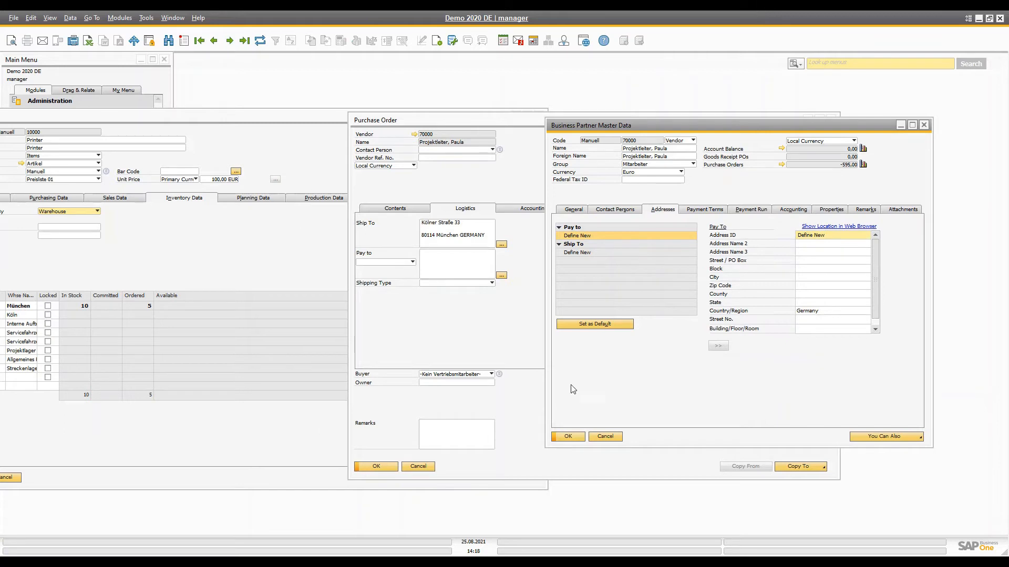
{"action": "left_click", "coordinate": [924, 125]}
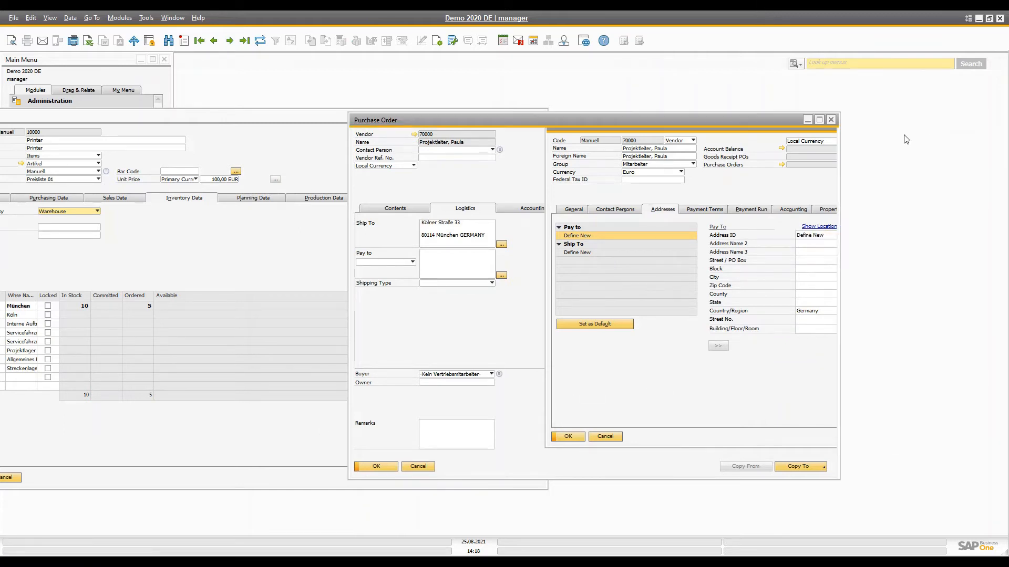
{"action": "left_click", "coordinate": [458, 283]}
{"action": "left_click", "coordinate": [457, 263]}
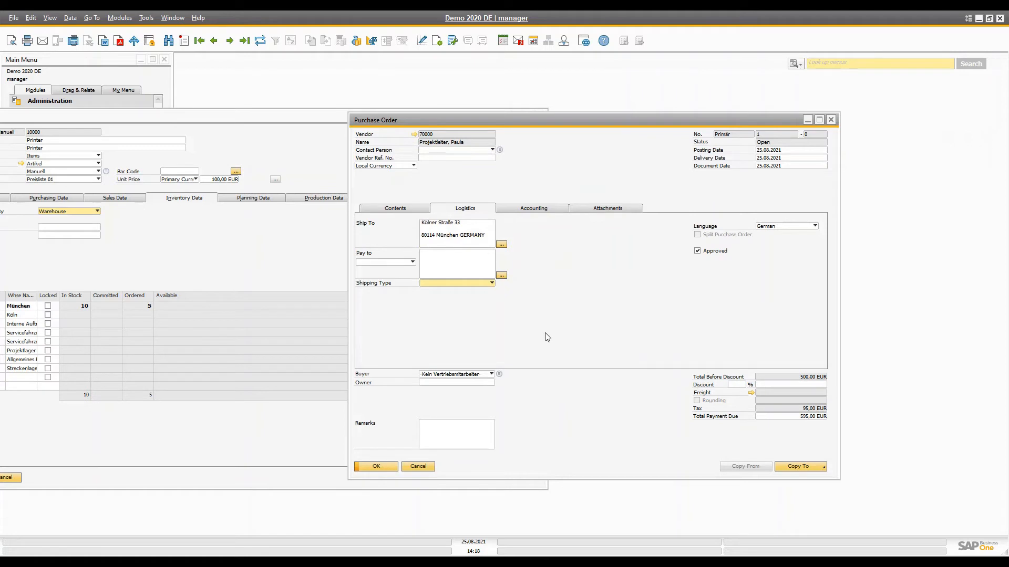
Step: Bring the Printer's item master data back into full view, review its warehouse quantities, and close it
{"action": "left_click", "coordinate": [160, 256]}
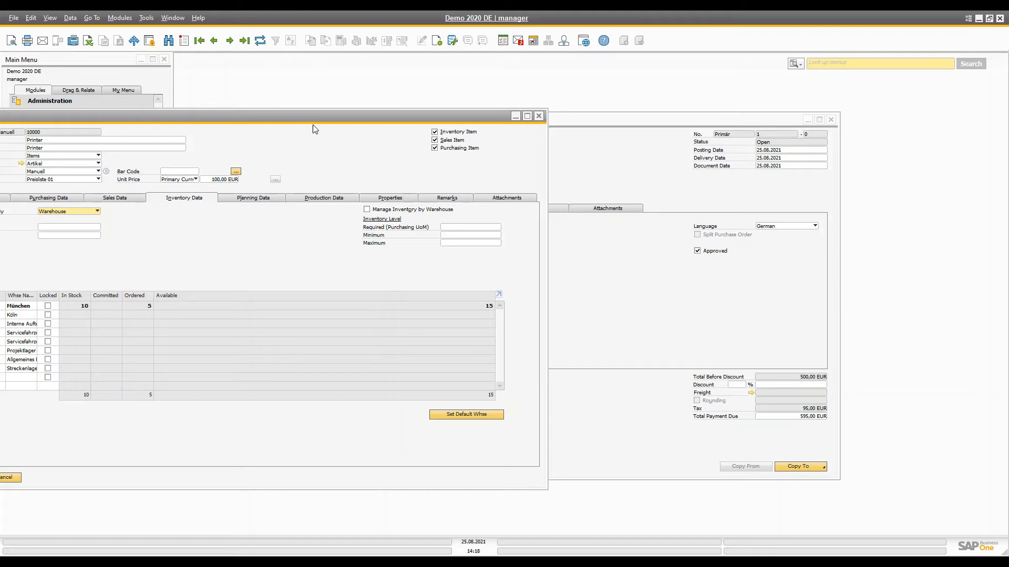
{"action": "left_click_drag", "start_coordinate": [311, 119], "coordinate": [509, 121]}
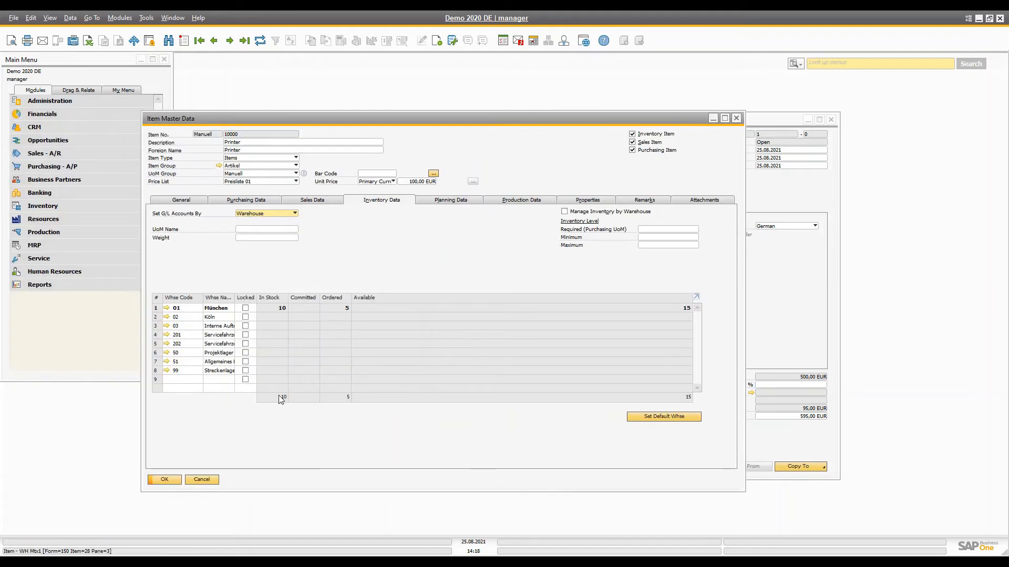
{"action": "left_click", "coordinate": [827, 305]}
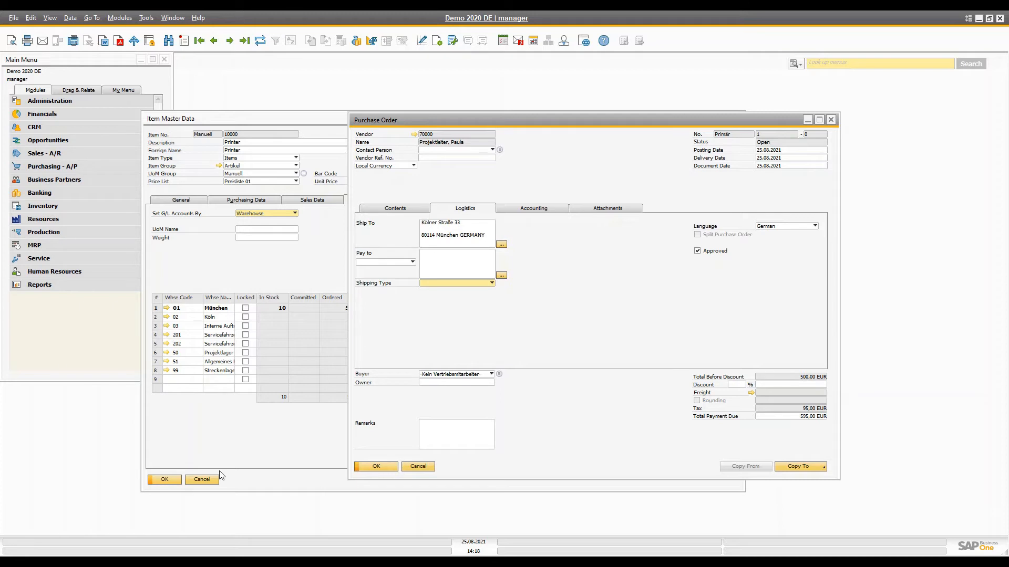
{"action": "left_click", "coordinate": [287, 269]}
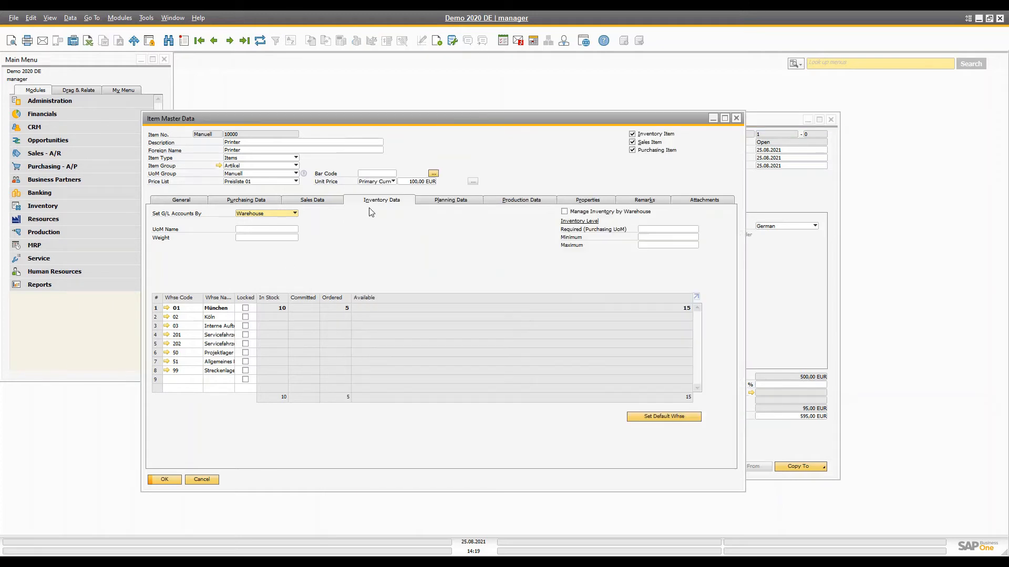
{"action": "left_click", "coordinate": [738, 118]}
Step: Open a blank Goods Receipt PO and position it beside the purchase order
{"action": "right_click", "coordinate": [525, 244]}
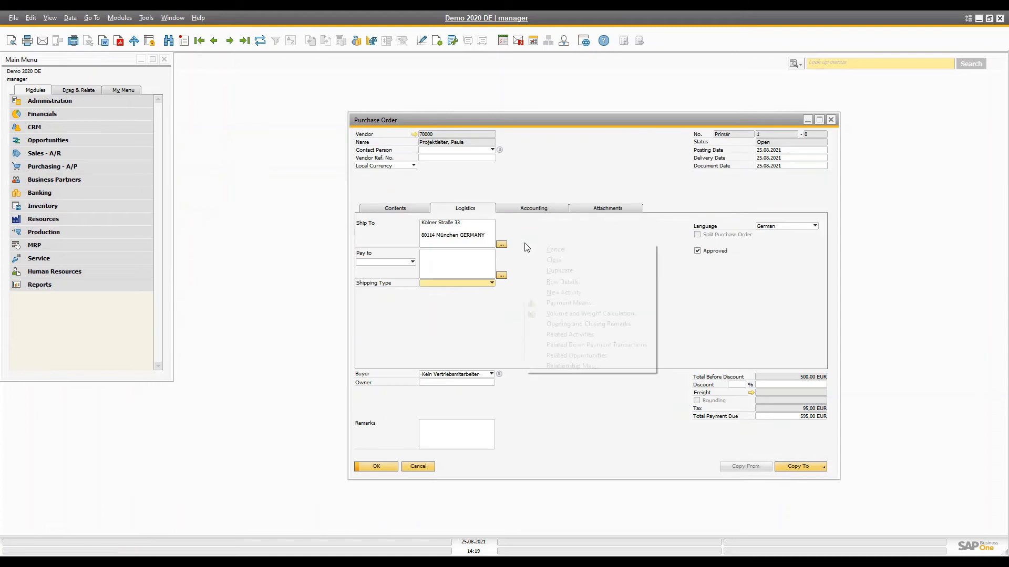
{"action": "left_click", "coordinate": [478, 345]}
{"action": "left_click", "coordinate": [53, 166]}
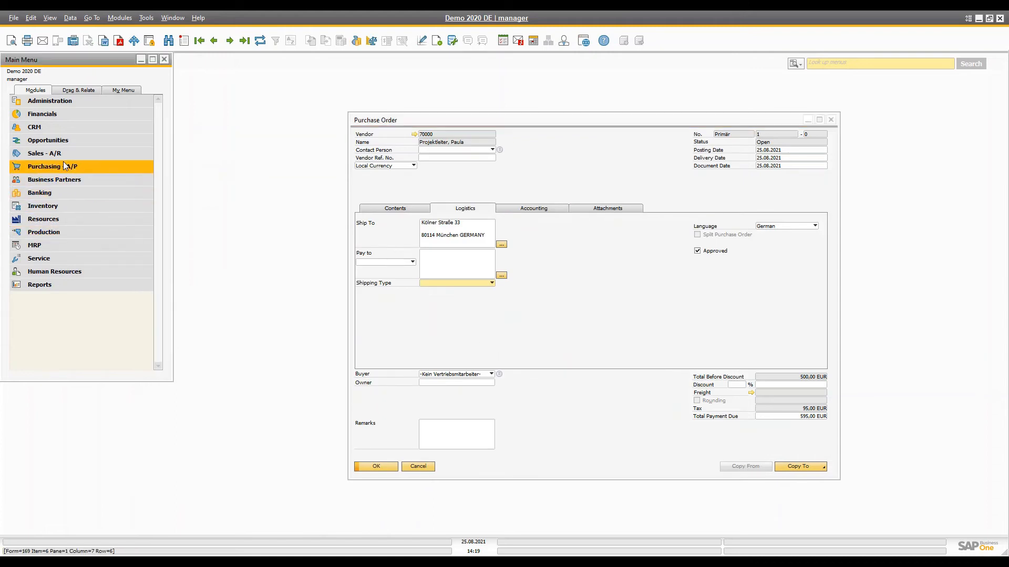
{"action": "left_click", "coordinate": [60, 169]}
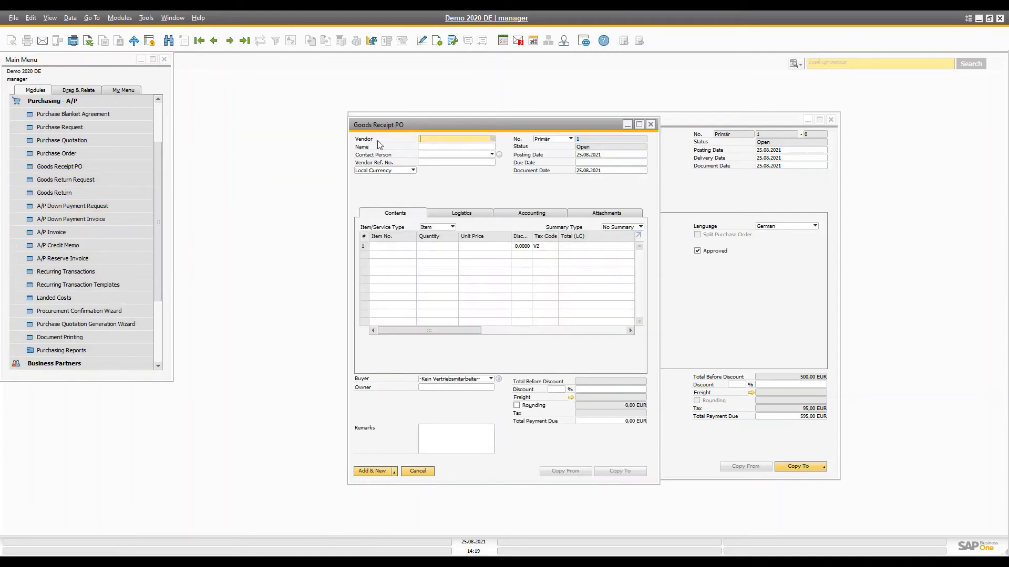
{"action": "left_click_drag", "start_coordinate": [431, 125], "coordinate": [177, 129]}
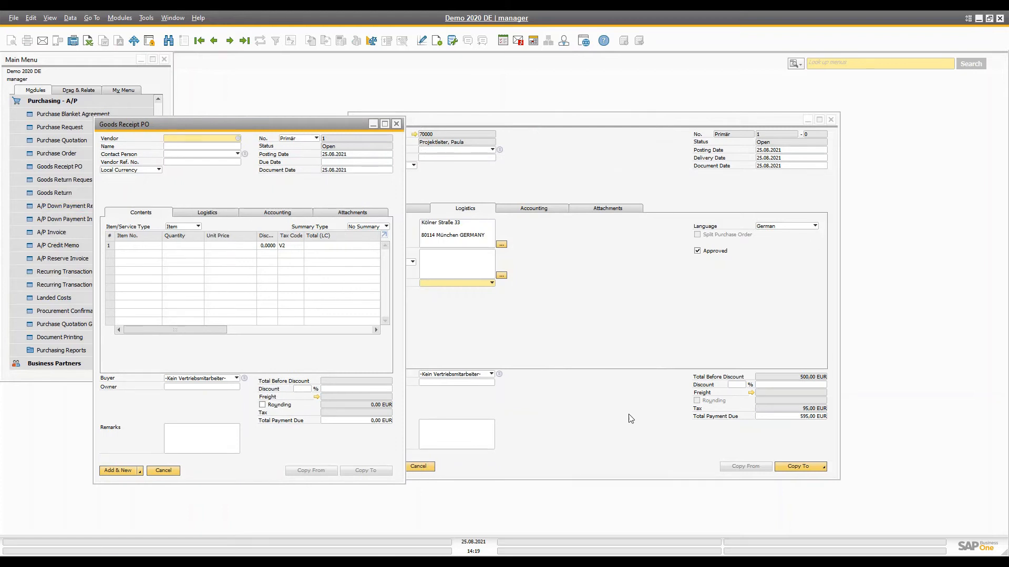
Step: Copy the saved purchase order for 5 printers into a Goods Receipt PO and move the copied receipt aside
{"action": "left_click", "coordinate": [679, 401]}
{"action": "left_click", "coordinate": [823, 469]}
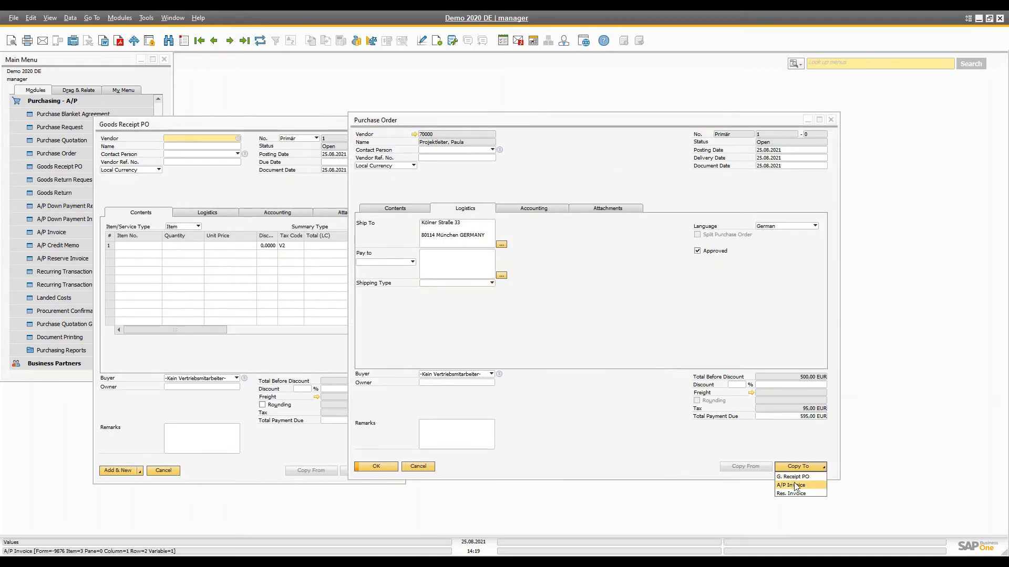
{"action": "left_click", "coordinate": [801, 478]}
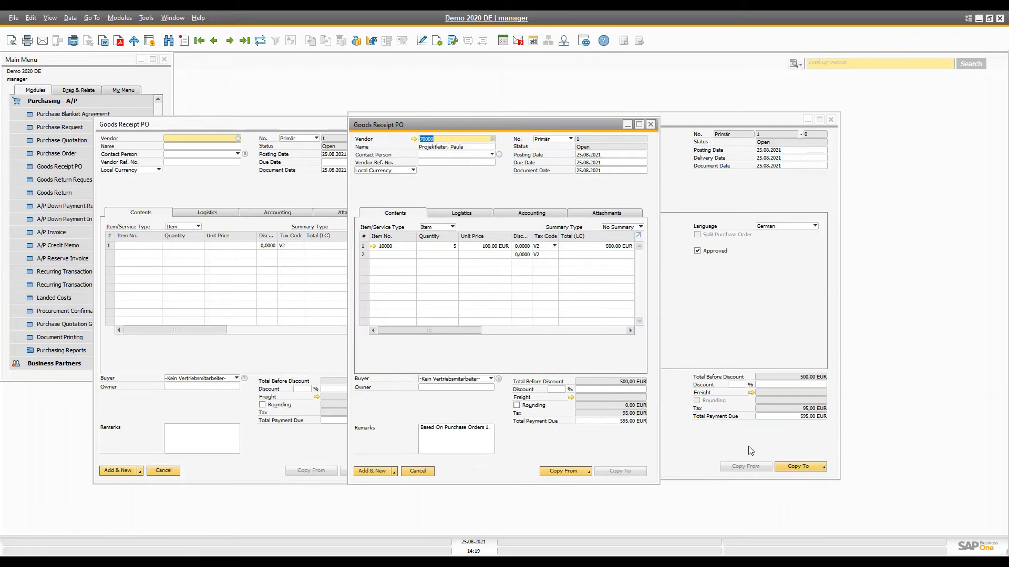
{"action": "left_click_drag", "start_coordinate": [426, 122], "coordinate": [553, 138]}
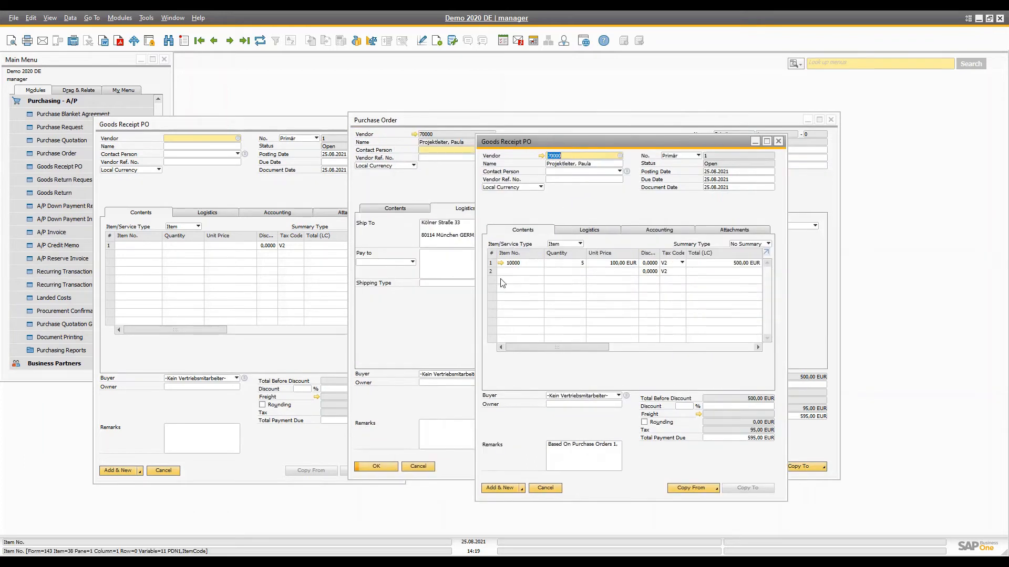
Step: Close the blank Goods Receipt PO and arrange the purchase order and the copied receipt side by side
{"action": "left_click", "coordinate": [266, 126]}
{"action": "left_click", "coordinate": [396, 123]}
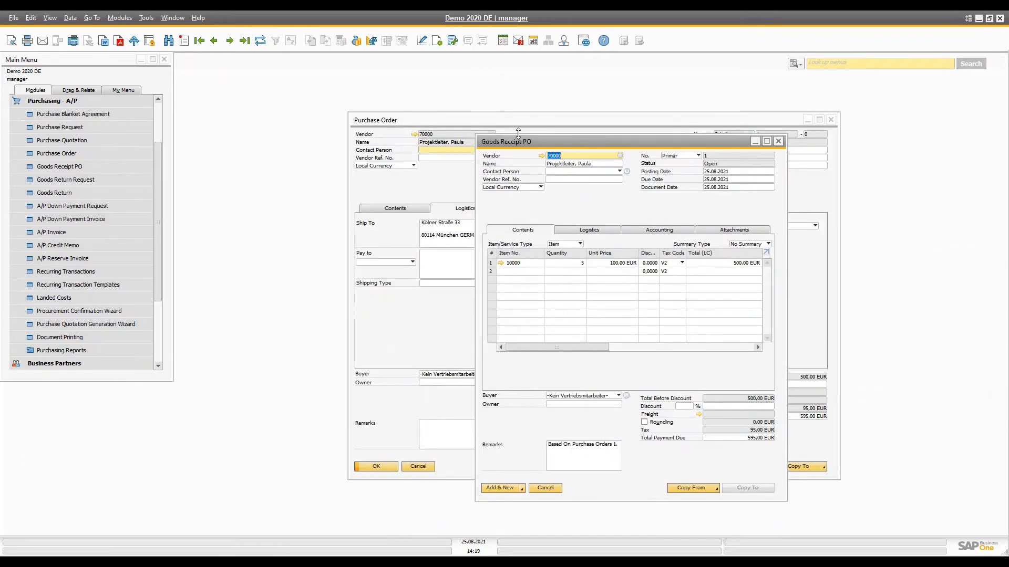
{"action": "left_click_drag", "start_coordinate": [517, 143], "coordinate": [634, 134]}
{"action": "left_click_drag", "start_coordinate": [413, 121], "coordinate": [117, 117]}
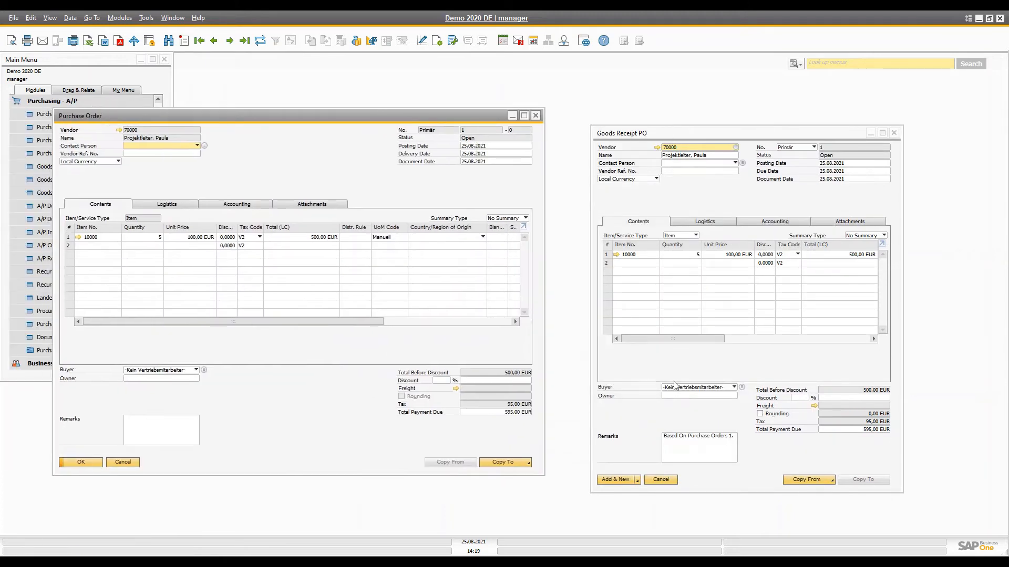
Step: Compare the quantity and the other item row columns of the purchase order with those of the copied goods receipt
{"action": "left_click", "coordinate": [681, 365]}
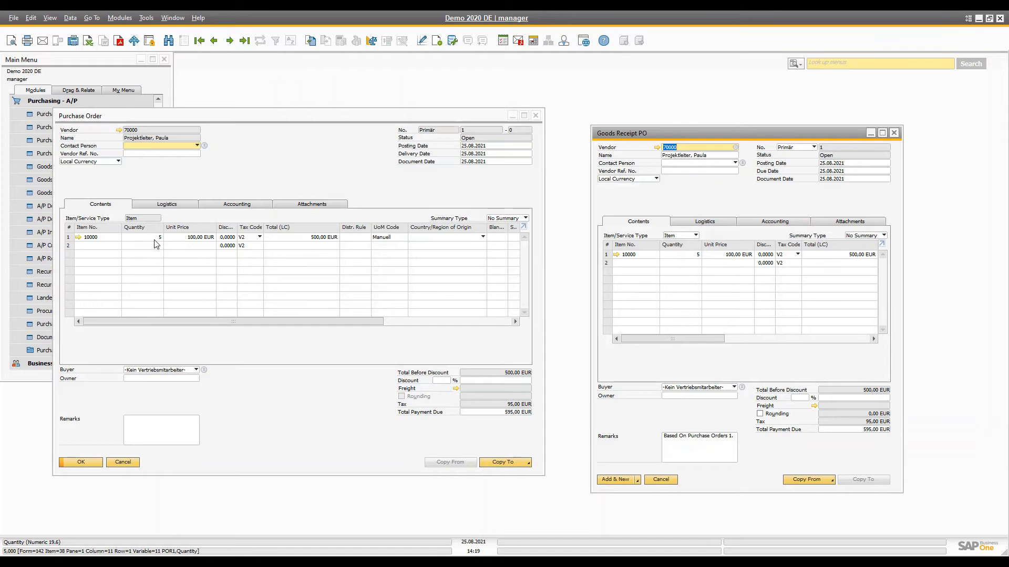
{"action": "left_click", "coordinate": [669, 257]}
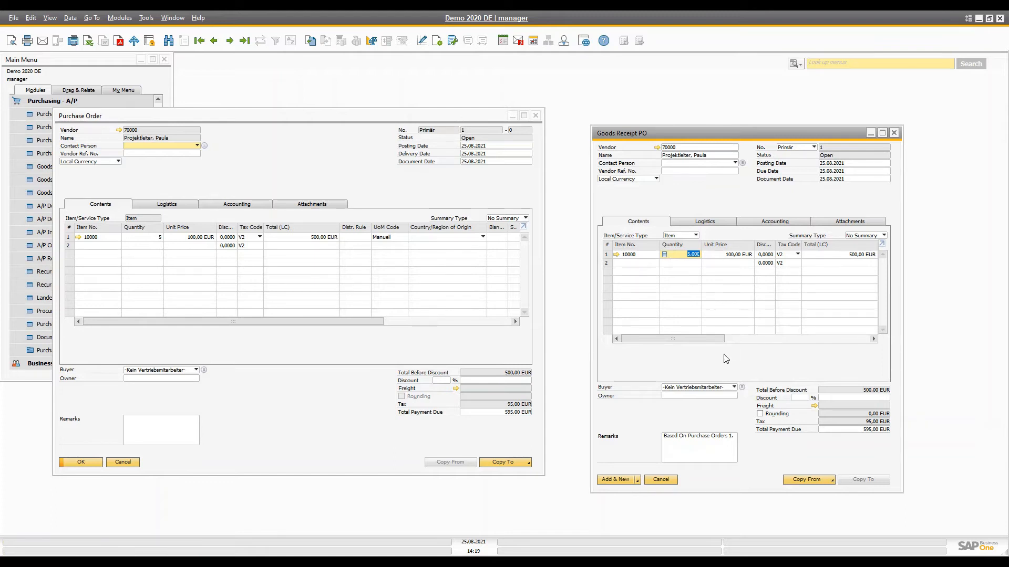
{"action": "left_click", "coordinate": [334, 180]}
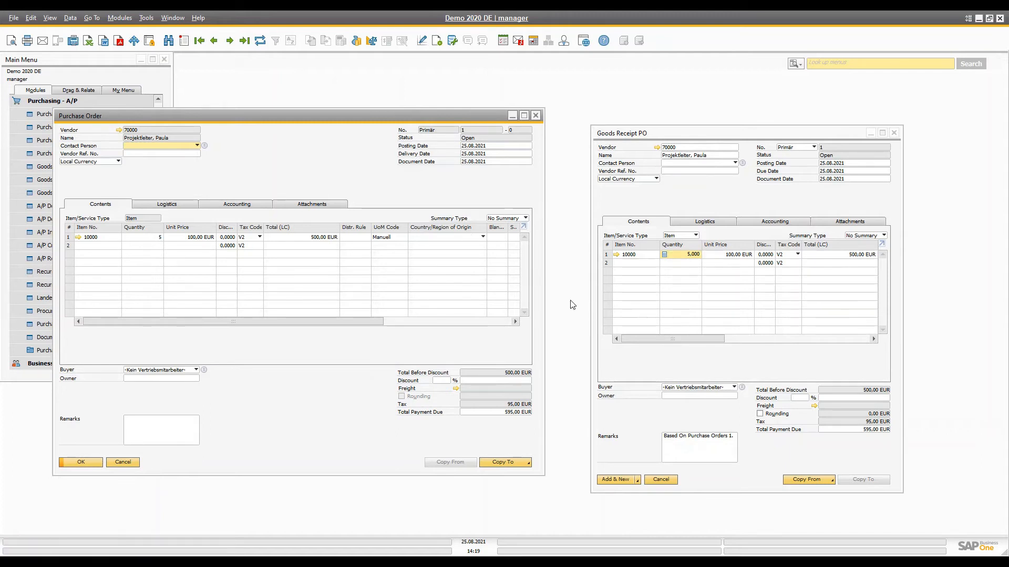
{"action": "left_click", "coordinate": [685, 367]}
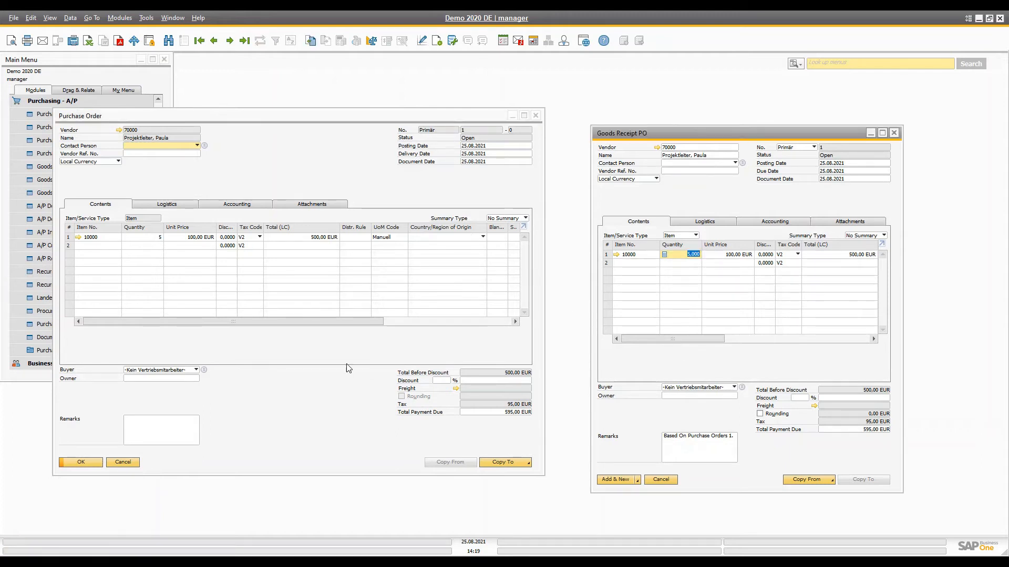
{"action": "left_click", "coordinate": [333, 368]}
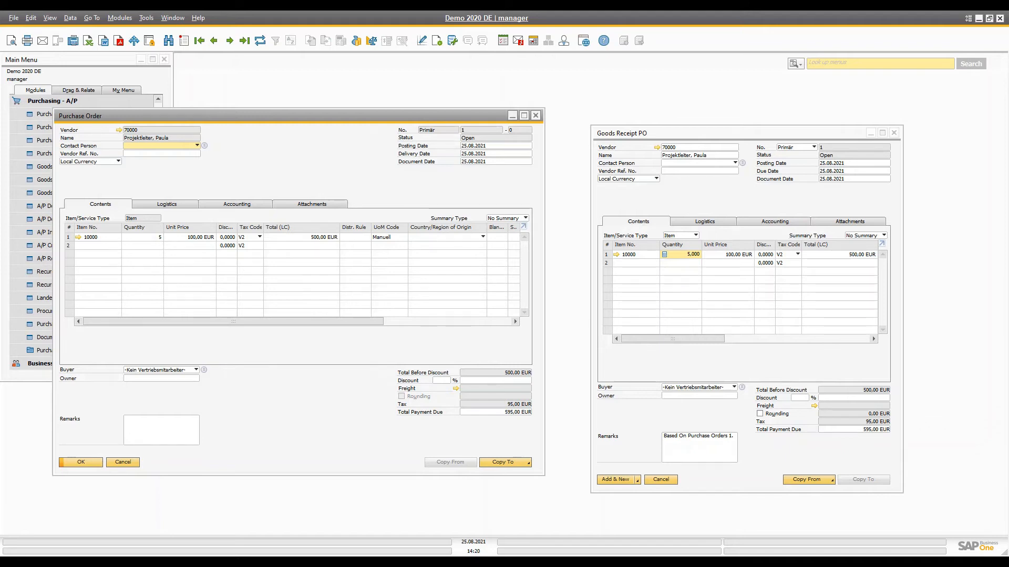
{"action": "left_click", "coordinate": [832, 340]}
{"action": "left_click", "coordinate": [831, 339]}
{"action": "left_click", "coordinate": [254, 360]}
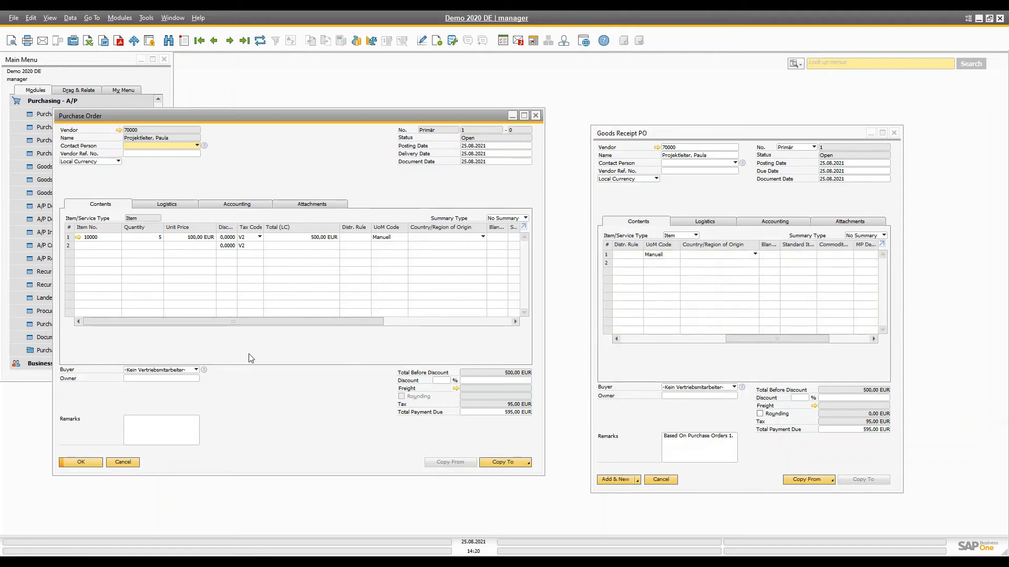
{"action": "left_click_drag", "start_coordinate": [255, 323], "coordinate": [93, 327]}
{"action": "left_click_drag", "start_coordinate": [736, 339], "coordinate": [677, 342]}
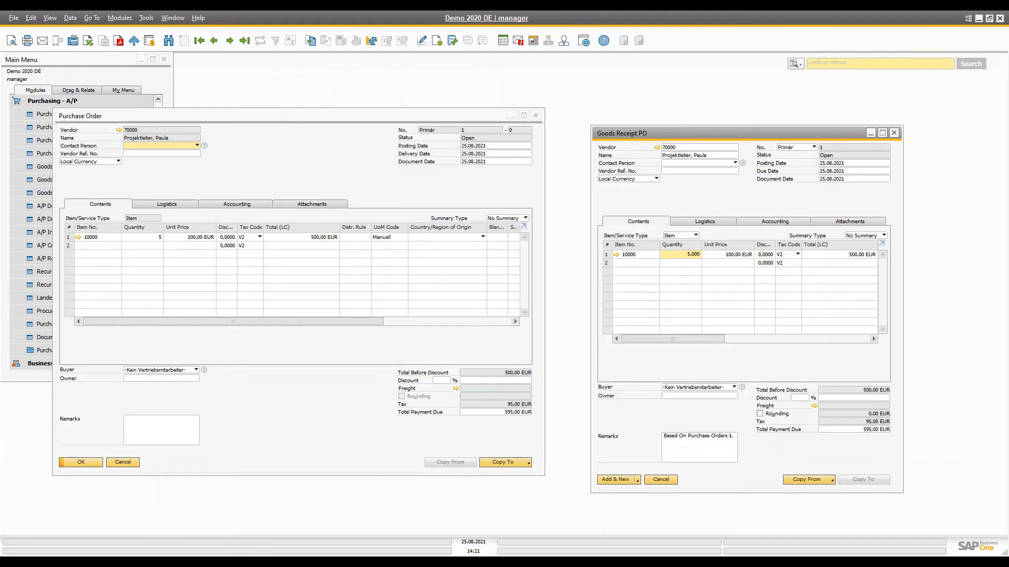
Step: Compare the context actions available for the unsaved goods receipt with those of the saved purchase order, without choosing any
{"action": "right_click", "coordinate": [730, 185]}
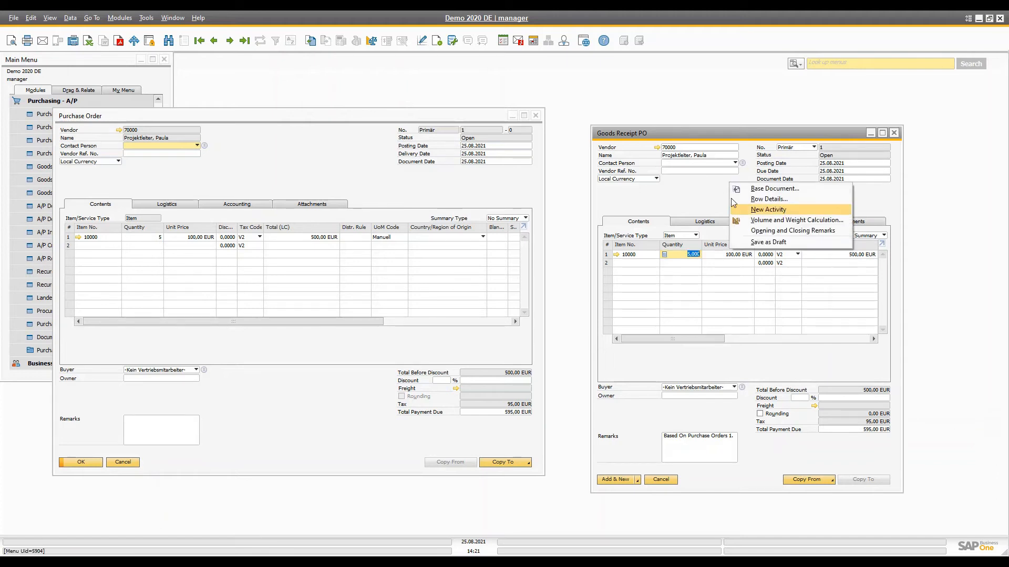
{"action": "left_click", "coordinate": [678, 195]}
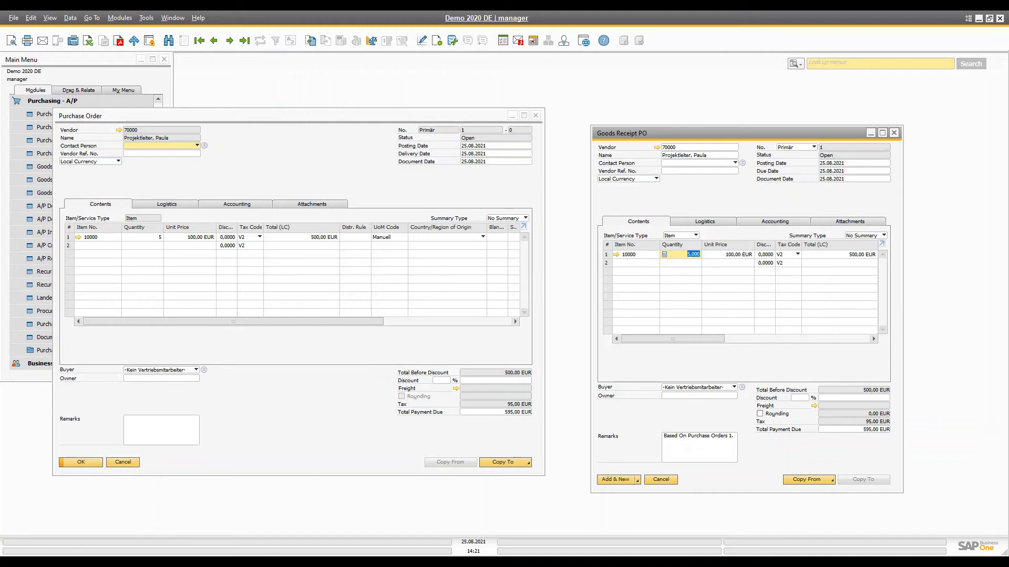
{"action": "right_click", "coordinate": [281, 175]}
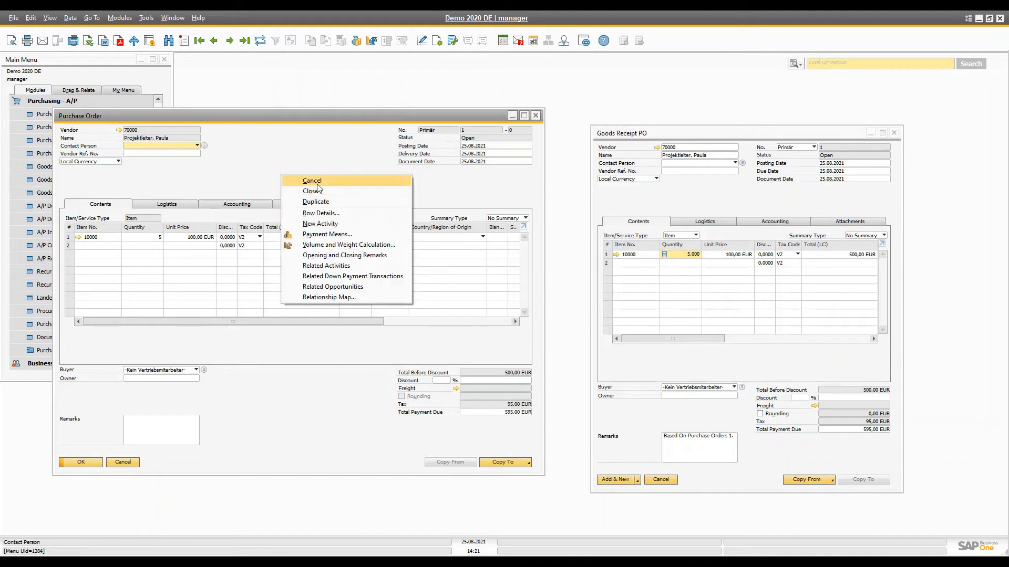
{"action": "left_click", "coordinate": [319, 353]}
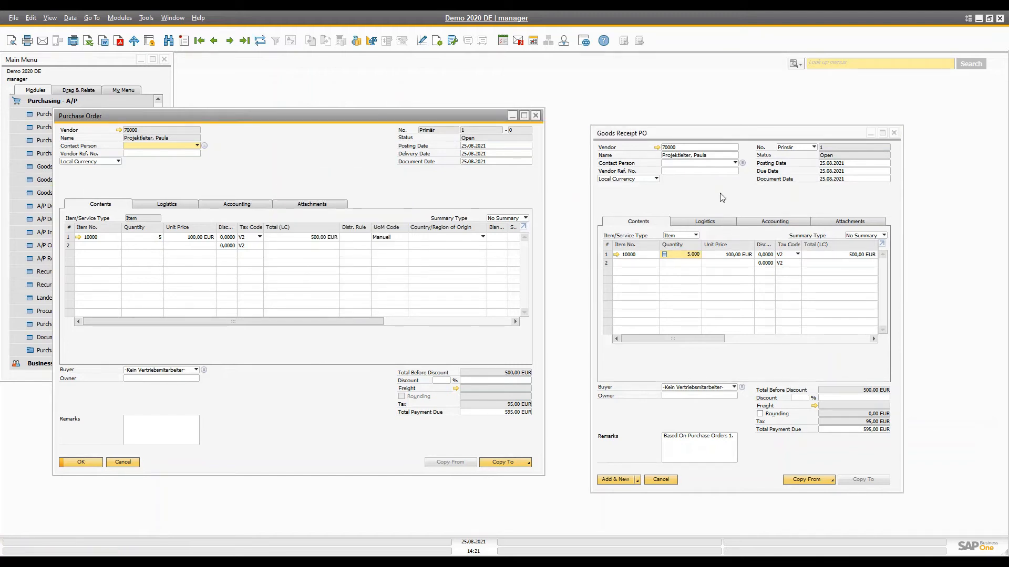
{"action": "left_click", "coordinate": [663, 193]}
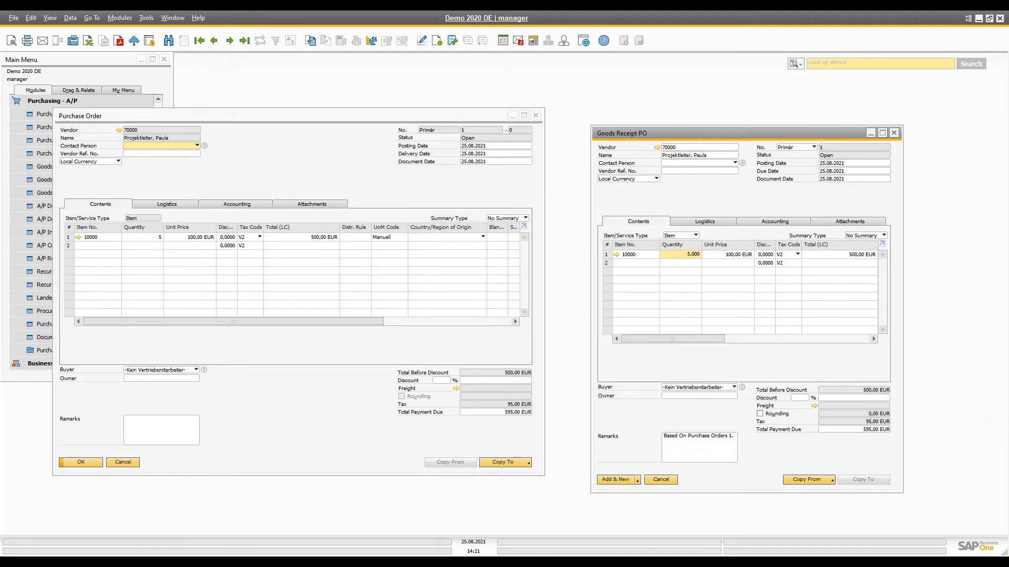
Step: Open the Printer's item master data from the purchase order row, review its warehouse quantities, and close it
{"action": "left_click", "coordinate": [79, 238]}
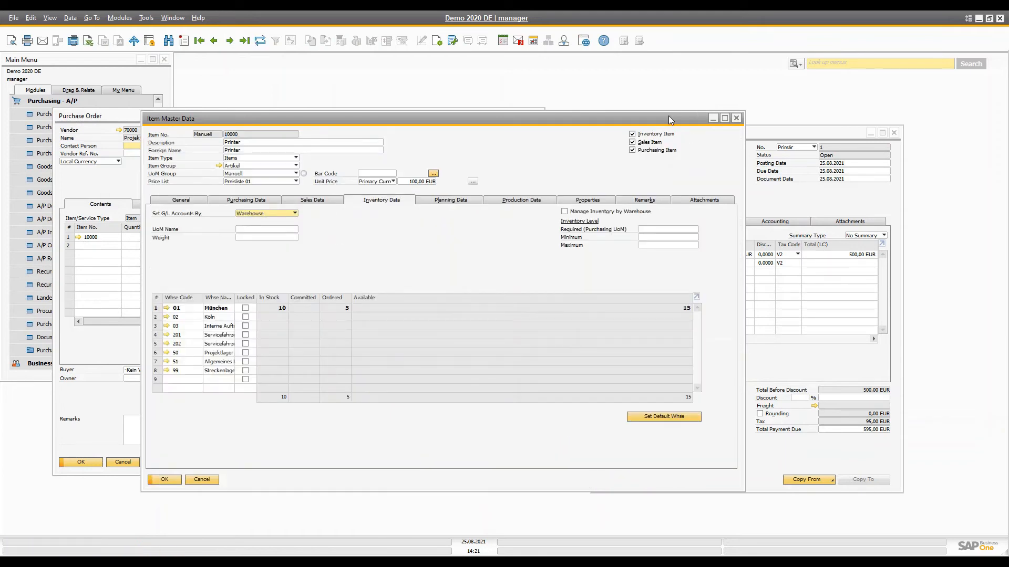
{"action": "left_click_drag", "start_coordinate": [668, 116], "coordinate": [484, 108]}
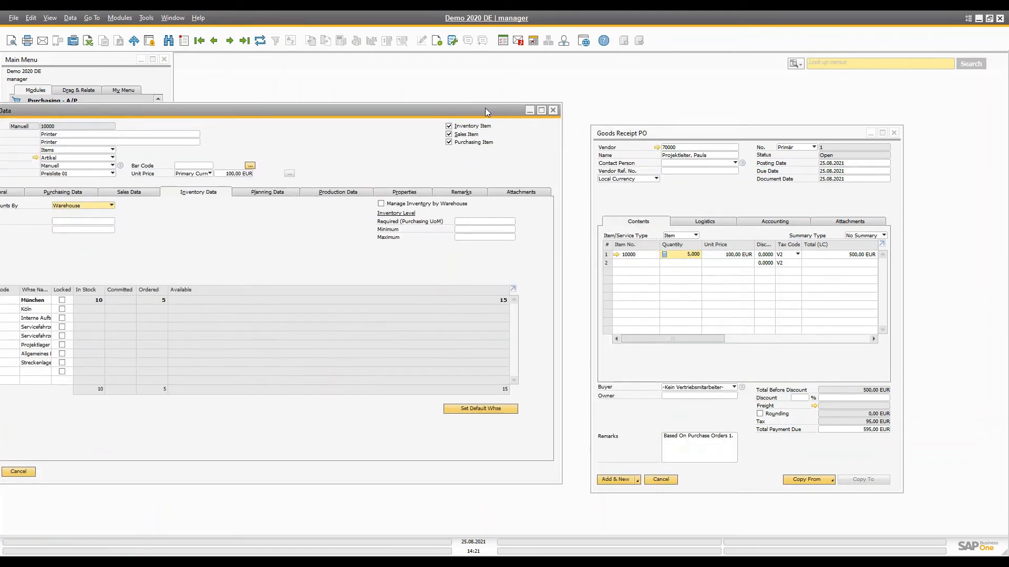
{"action": "left_click", "coordinate": [556, 111]}
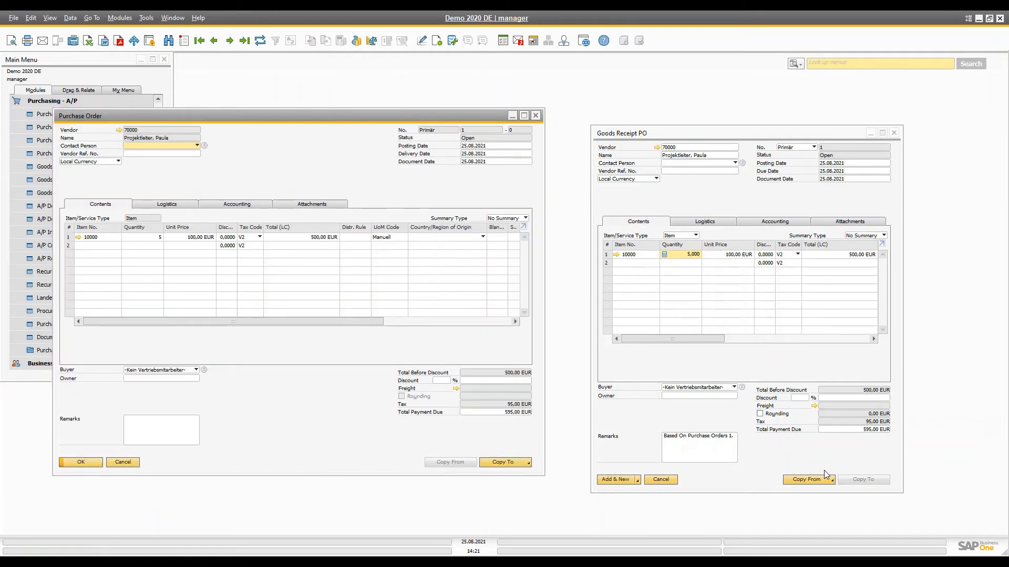
Step: Add the goods receipt for 5 printers, confirm the posting, and bring up the last saved Goods Receipt PO
{"action": "left_click", "coordinate": [663, 412]}
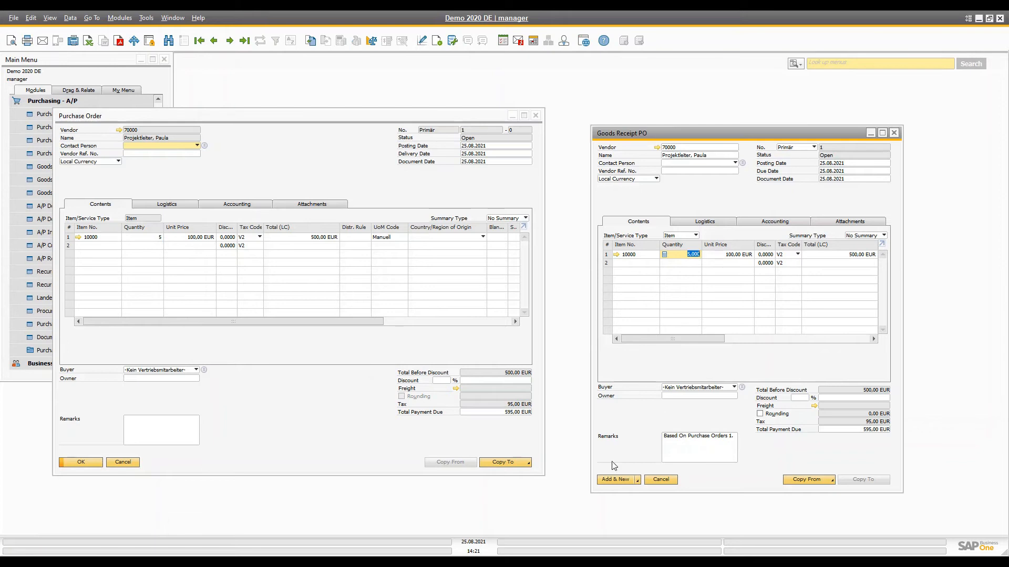
{"action": "left_click", "coordinate": [618, 479]}
{"action": "left_click", "coordinate": [389, 299]}
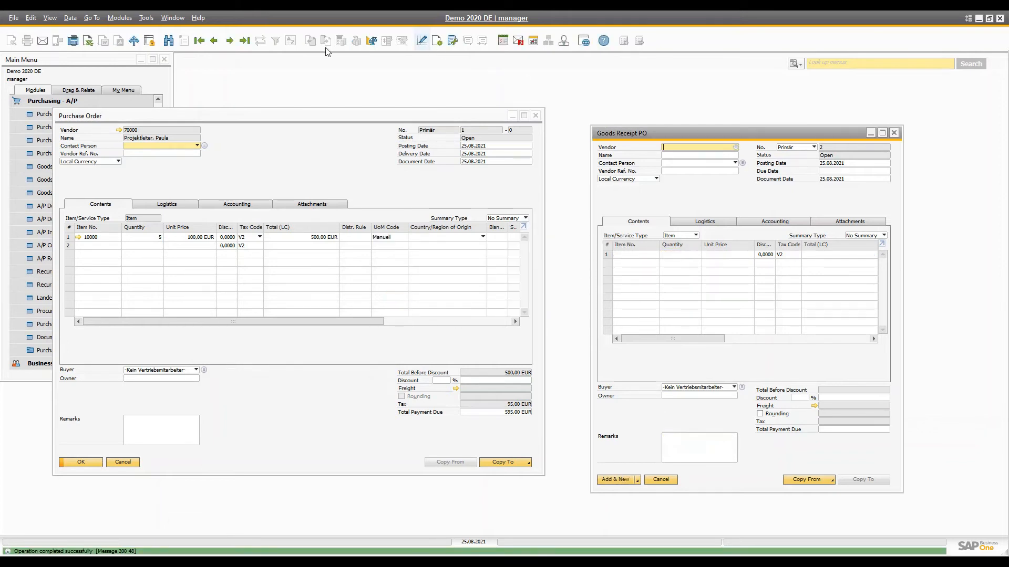
{"action": "left_click", "coordinate": [243, 41]}
{"action": "right_click", "coordinate": [685, 186]}
{"action": "left_click", "coordinate": [642, 239]}
Step: From the goods receipt row, examine the Printer's warehouse stock and Available-to-Promise report, and close both windows
{"action": "left_click", "coordinate": [616, 255]}
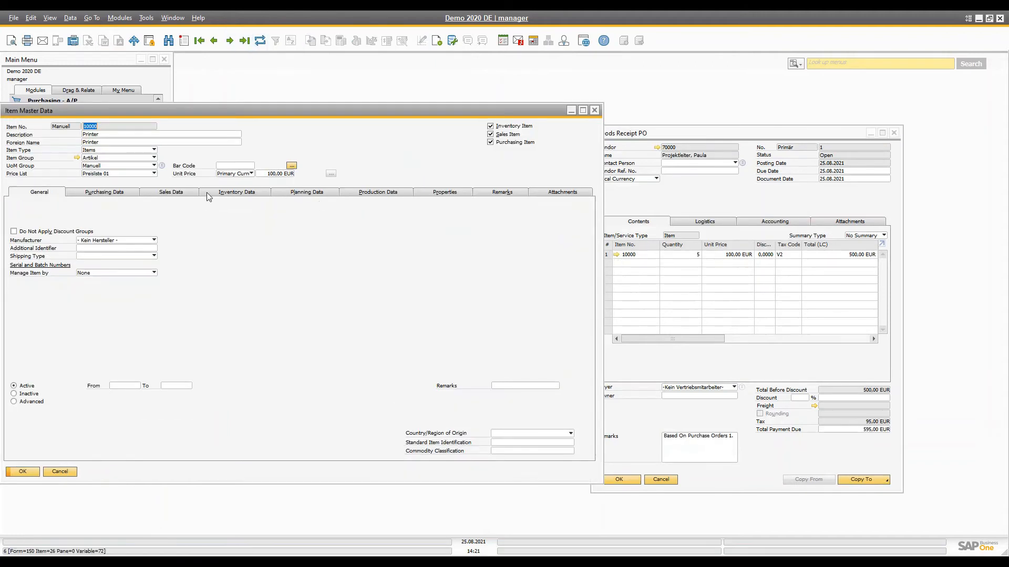
{"action": "left_click_drag", "start_coordinate": [212, 105], "coordinate": [444, 109]}
{"action": "left_click", "coordinate": [471, 196]}
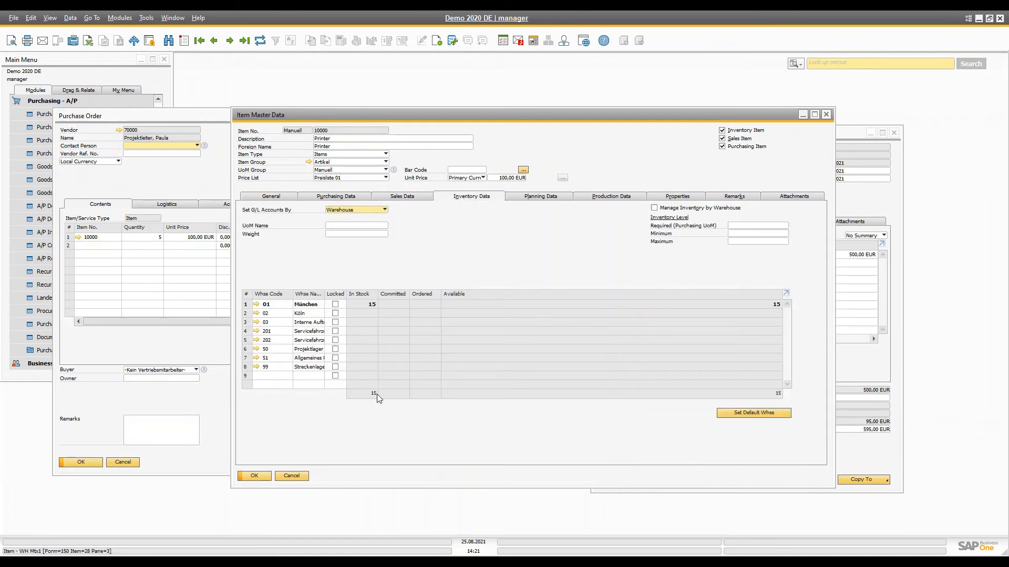
{"action": "right_click", "coordinate": [461, 240]}
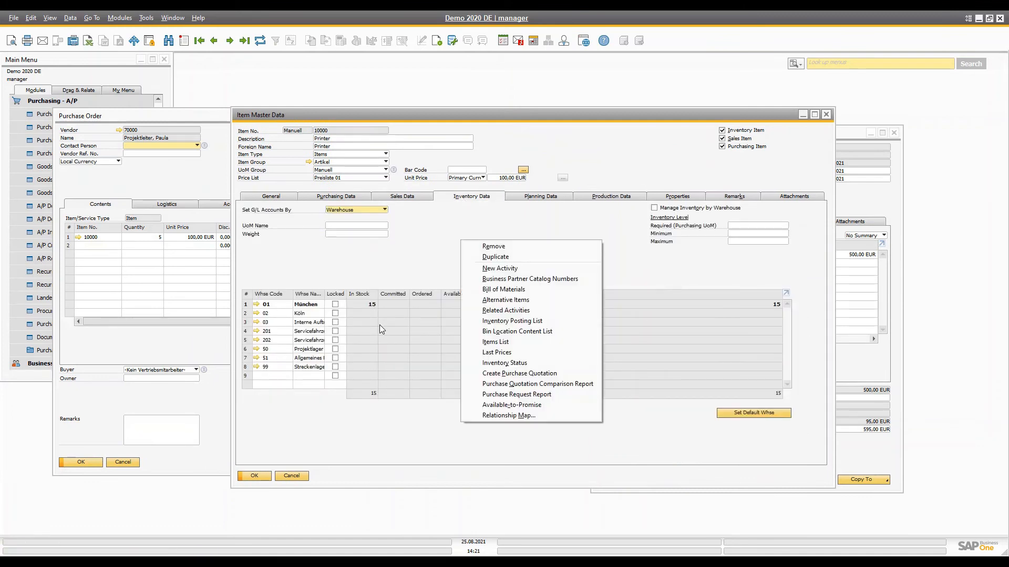
{"action": "left_click", "coordinate": [544, 405]}
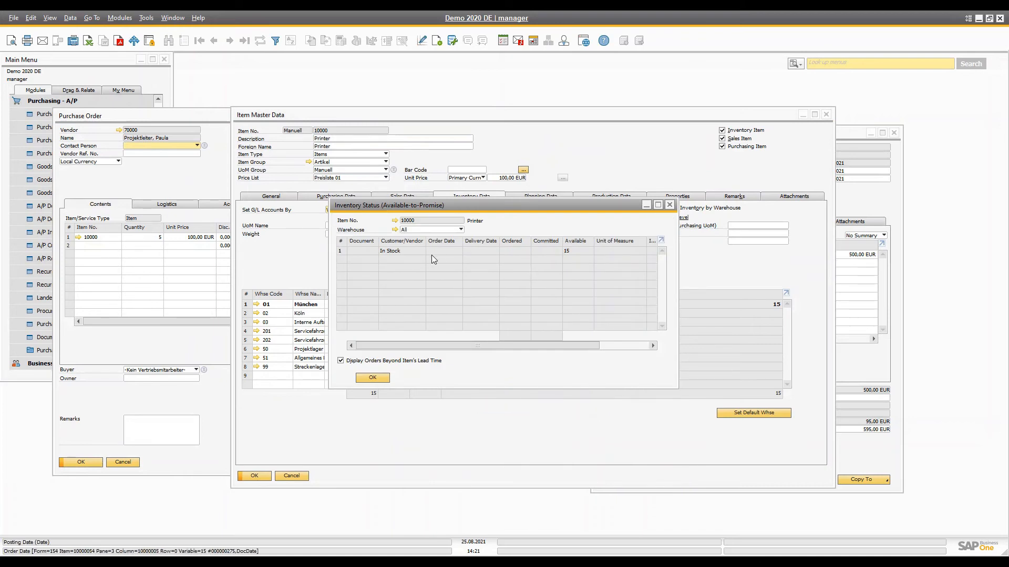
{"action": "left_click", "coordinate": [670, 204]}
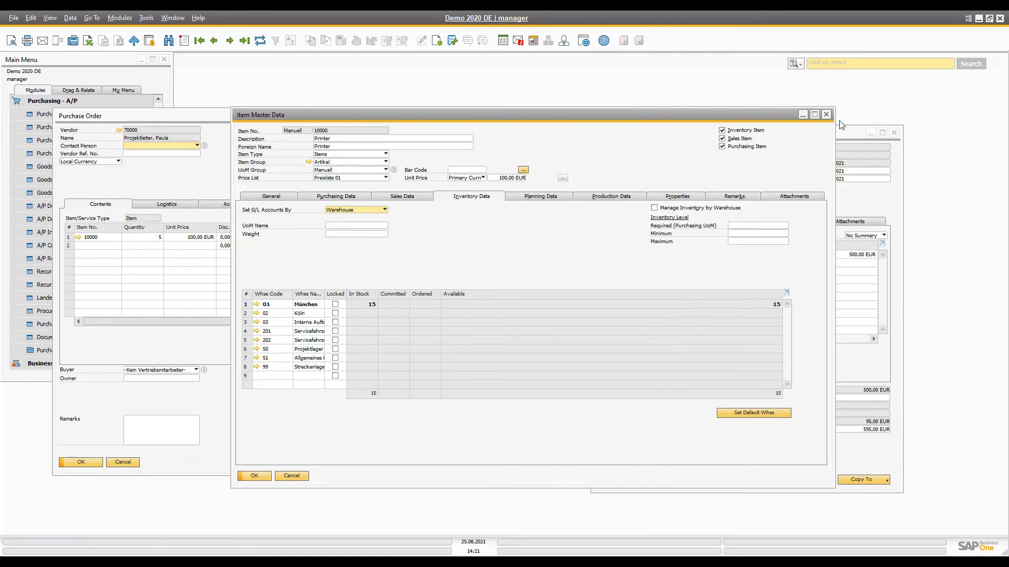
{"action": "left_click", "coordinate": [827, 115]}
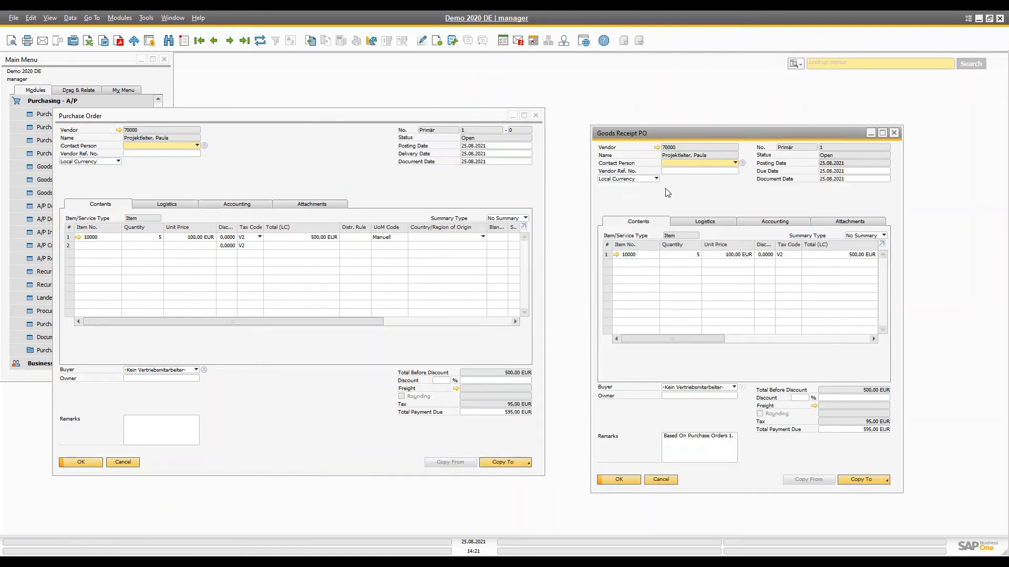
Step: Recheck the Printer's inventory data from the goods receipt, close it, and look at the purchase order's copy targets
{"action": "left_click", "coordinate": [264, 153]}
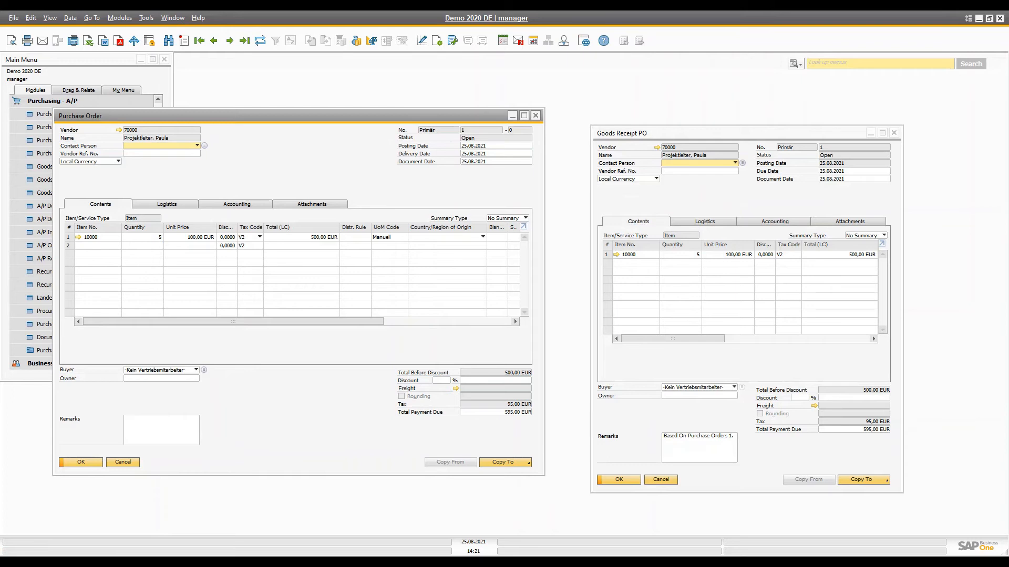
{"action": "left_click", "coordinate": [616, 255]}
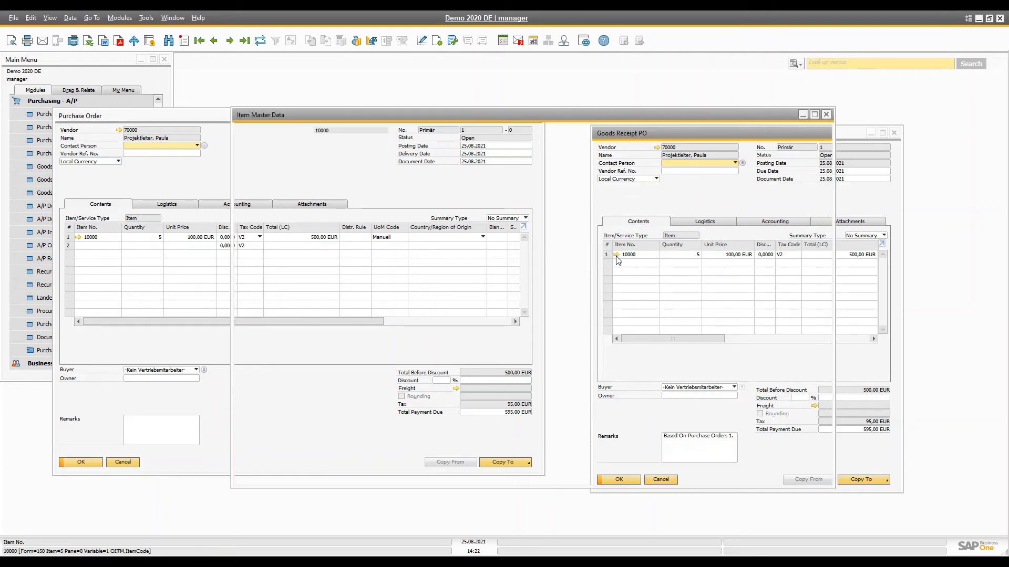
{"action": "left_click", "coordinate": [469, 198]}
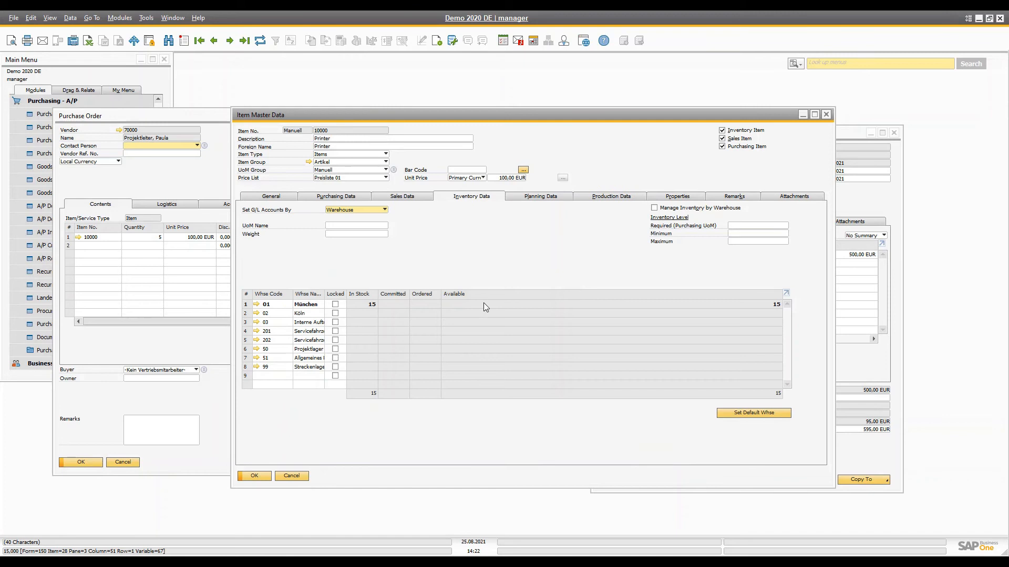
{"action": "left_click", "coordinate": [292, 476]}
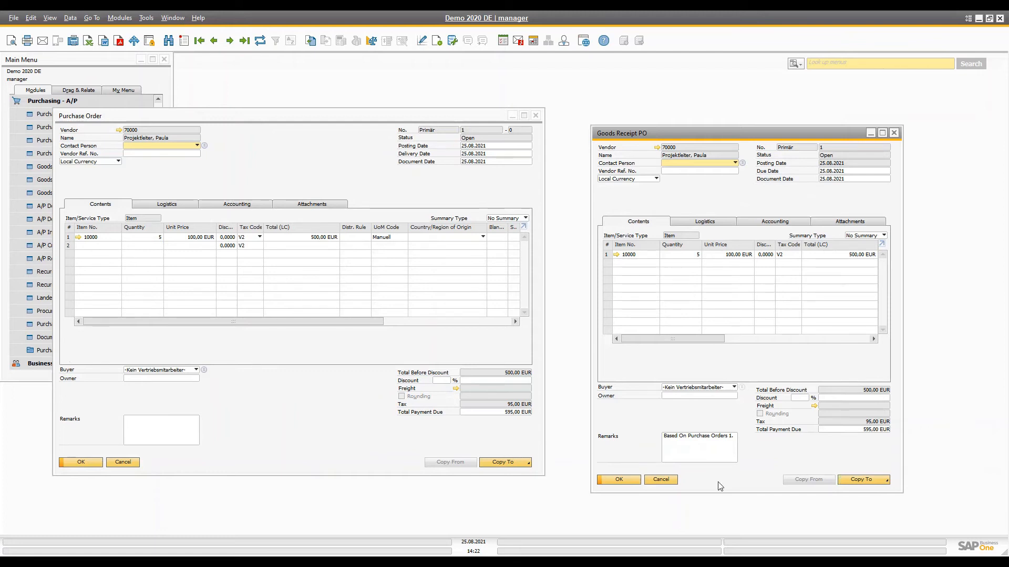
{"action": "left_click", "coordinate": [510, 466]}
{"action": "left_click", "coordinate": [517, 428]}
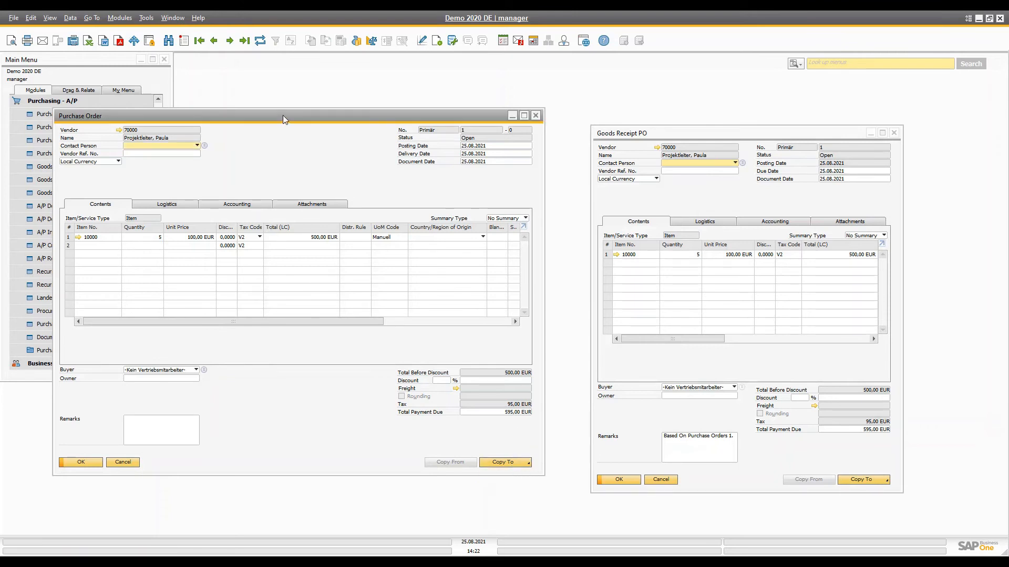
Step: Move the purchase order aside, open a new Goods Receipt PO, and select the purchase order's vendor in it
{"action": "left_click_drag", "start_coordinate": [283, 115], "coordinate": [429, 93]}
{"action": "left_click", "coordinate": [71, 167]}
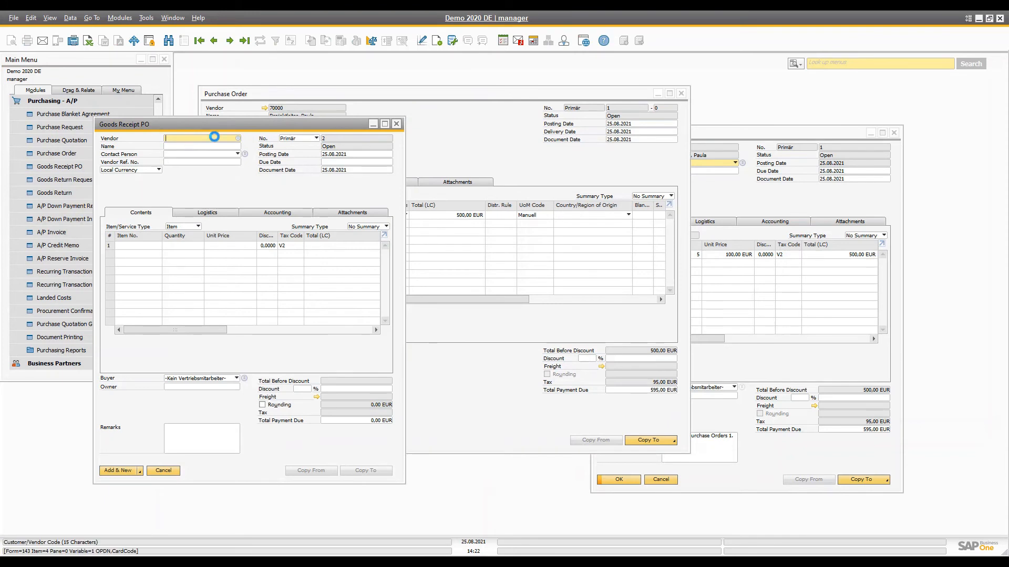
{"action": "key", "text": "Tab"}
{"action": "double_click", "coordinate": [313, 200]}
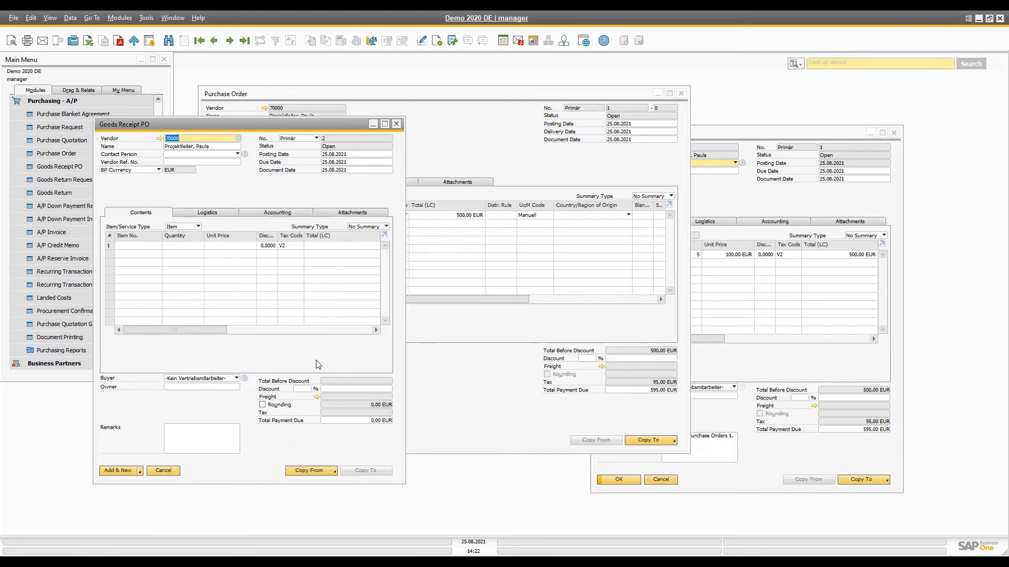
Step: List the purchase orders available to copy into the new goods receipt, then cancel both the list and the receipt
{"action": "left_click", "coordinate": [309, 471]}
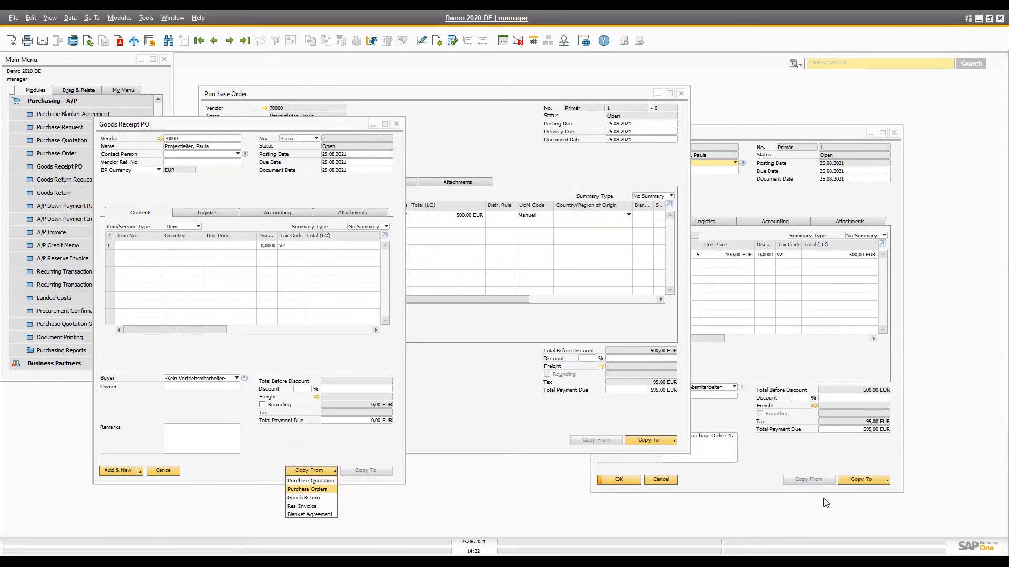
{"action": "left_click", "coordinate": [317, 490]}
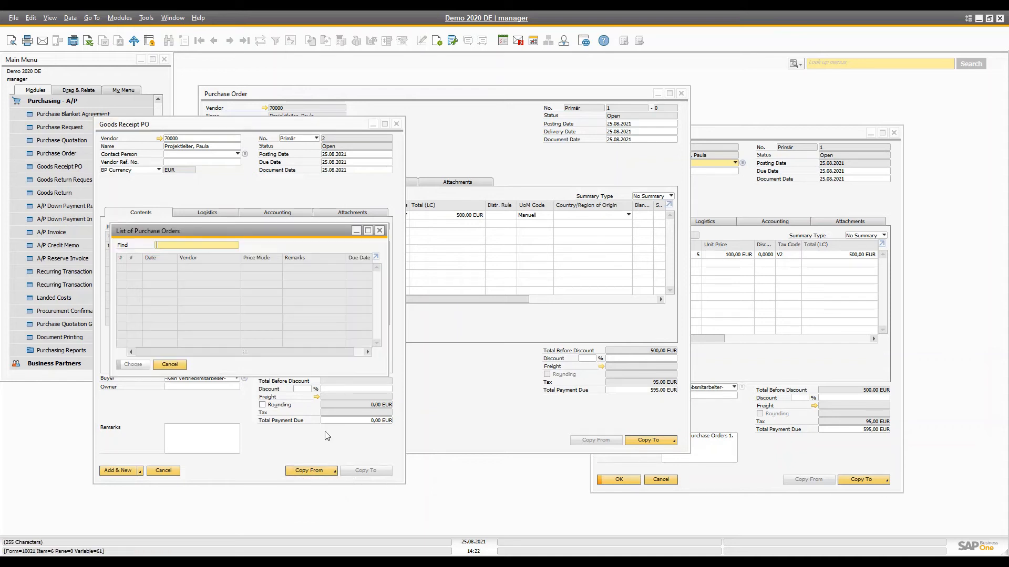
{"action": "left_click", "coordinate": [158, 365]}
{"action": "left_click", "coordinate": [164, 470]}
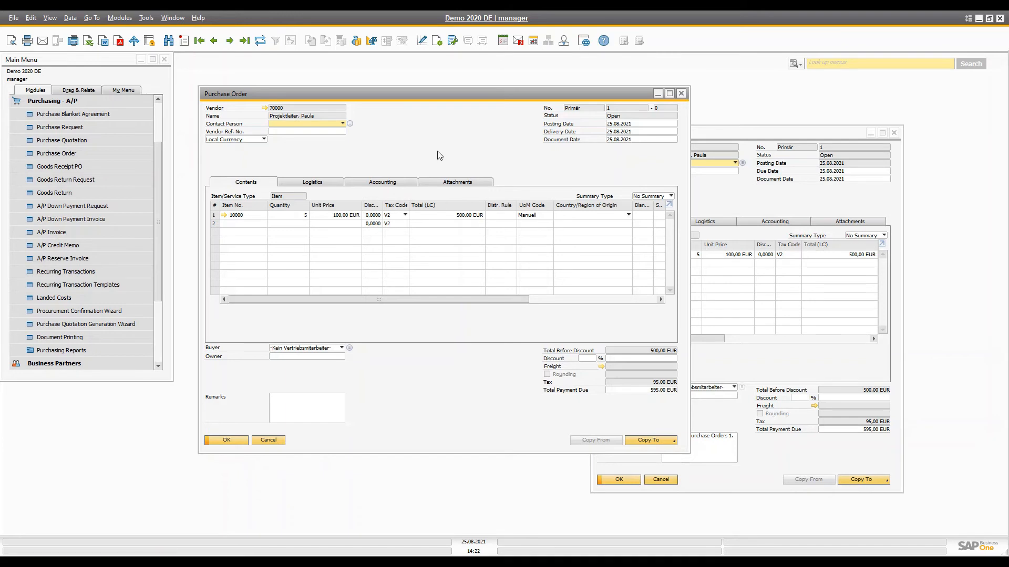
Step: Refresh the purchase order and place it beside the goods receipt to compare the status of both documents
{"action": "left_click", "coordinate": [260, 41]}
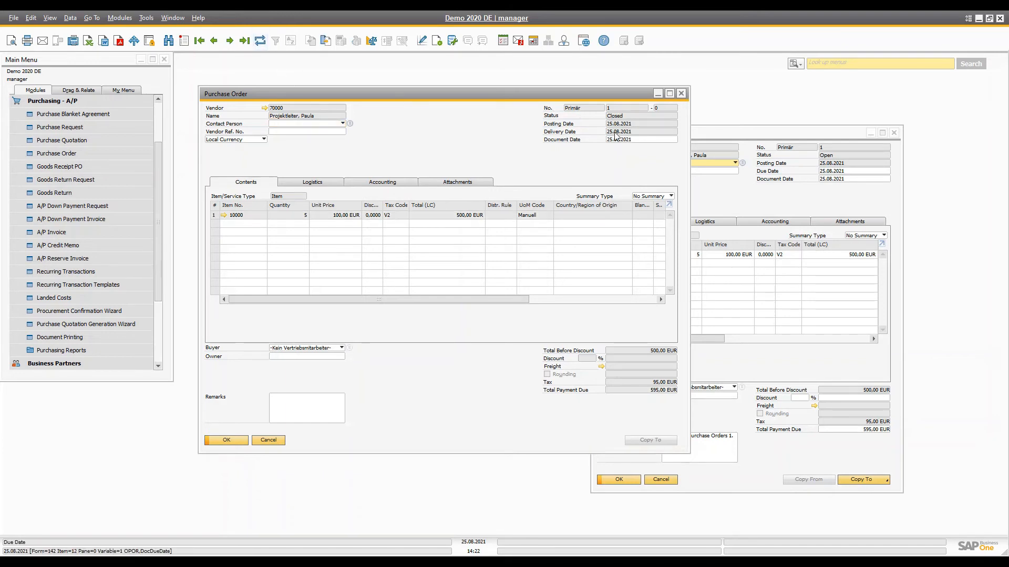
{"action": "left_click", "coordinate": [766, 188]}
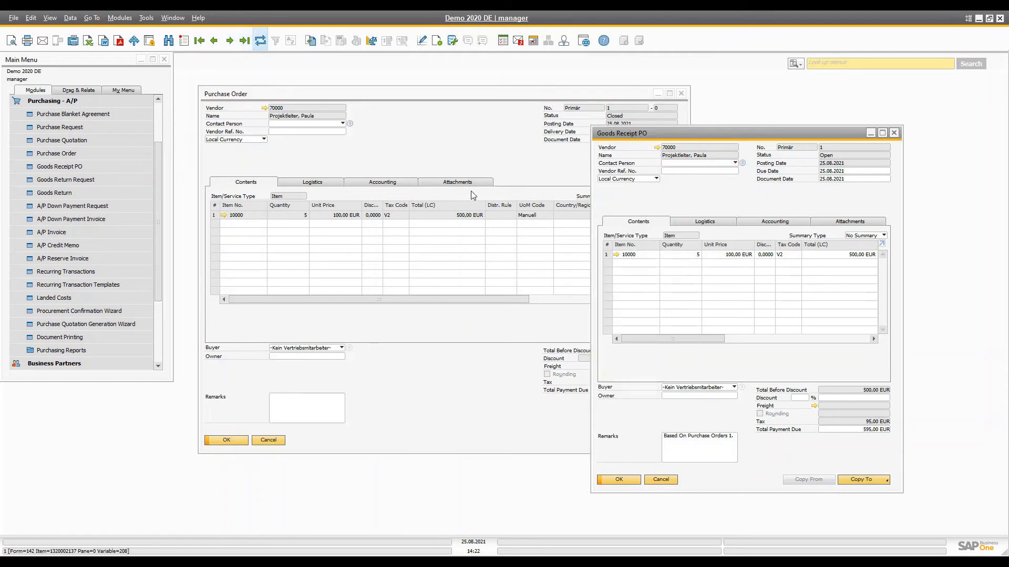
{"action": "left_click", "coordinate": [404, 138]}
{"action": "left_click_drag", "start_coordinate": [485, 91], "coordinate": [358, 92]}
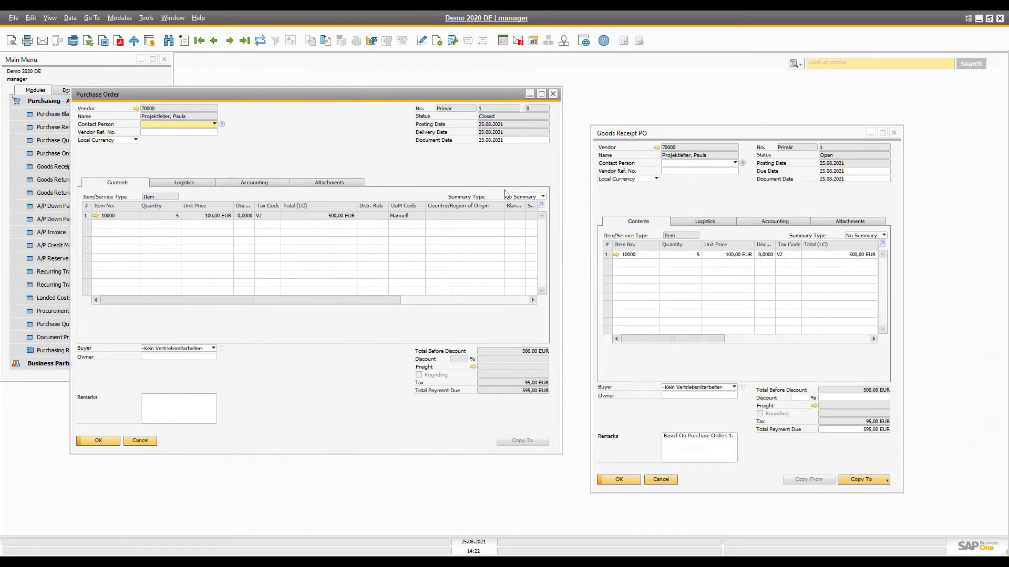
{"action": "left_click", "coordinate": [677, 211]}
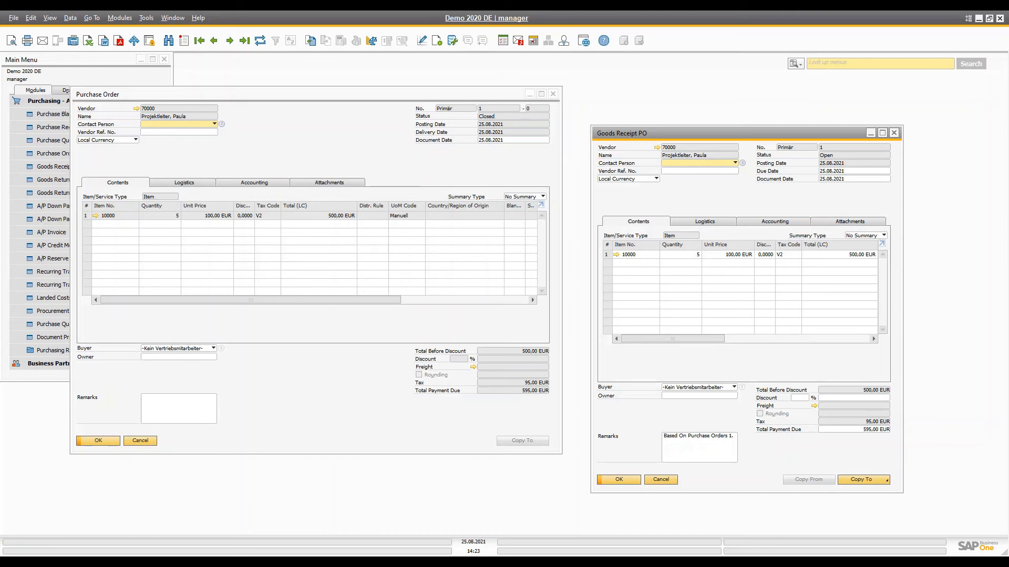
Step: Move the purchase order aside, run the inventory Open Items List report, and show the open Purchase Orders
{"action": "left_click_drag", "start_coordinate": [298, 97], "coordinate": [415, 81]}
{"action": "left_click", "coordinate": [70, 103]}
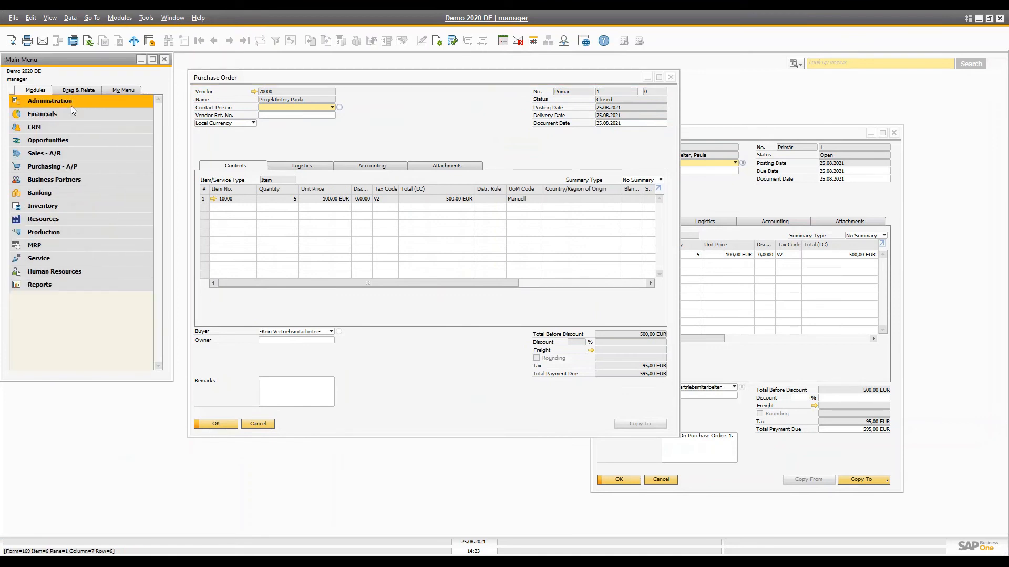
{"action": "left_click", "coordinate": [57, 203]}
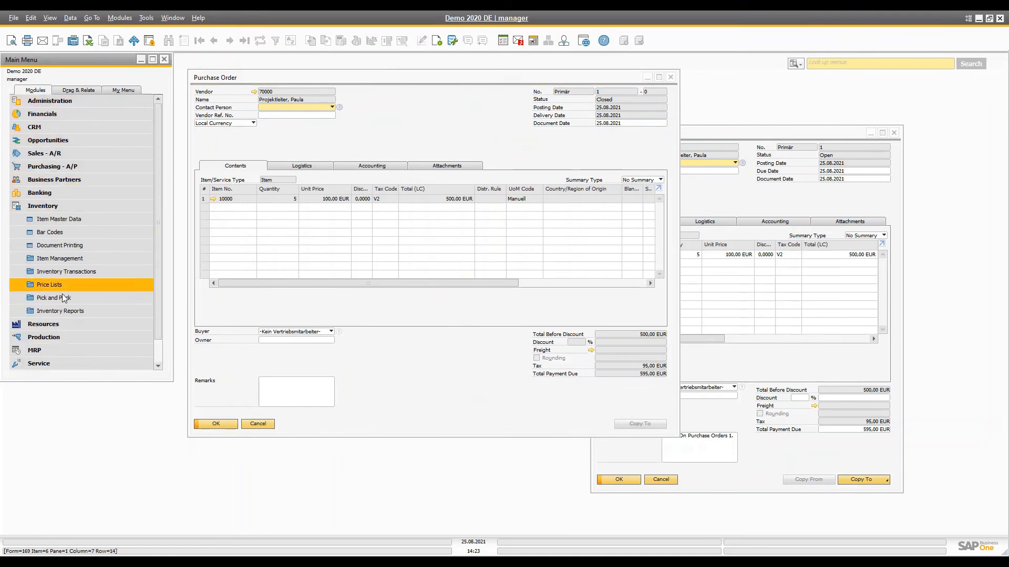
{"action": "left_click", "coordinate": [64, 313]}
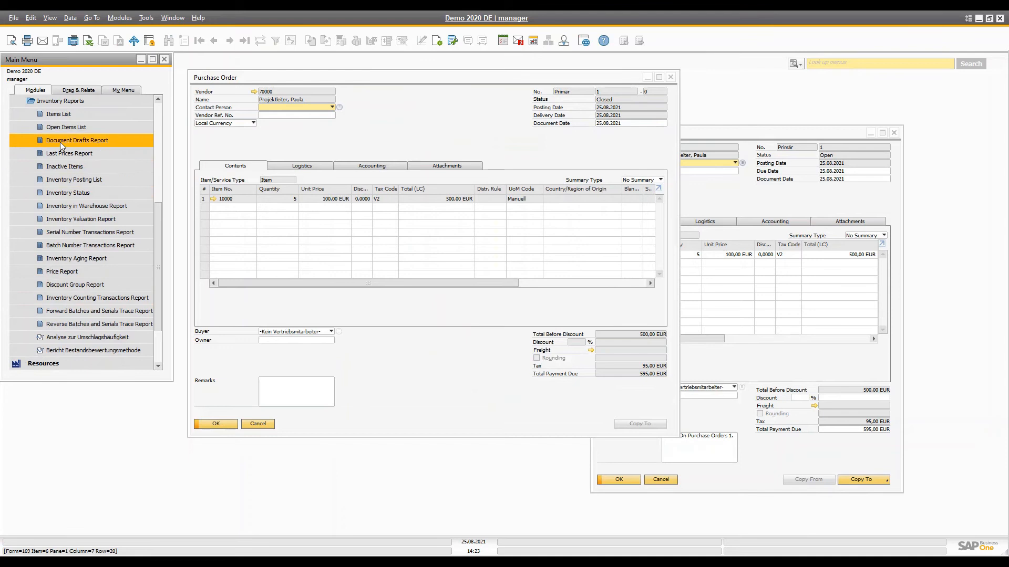
{"action": "left_click", "coordinate": [60, 126]}
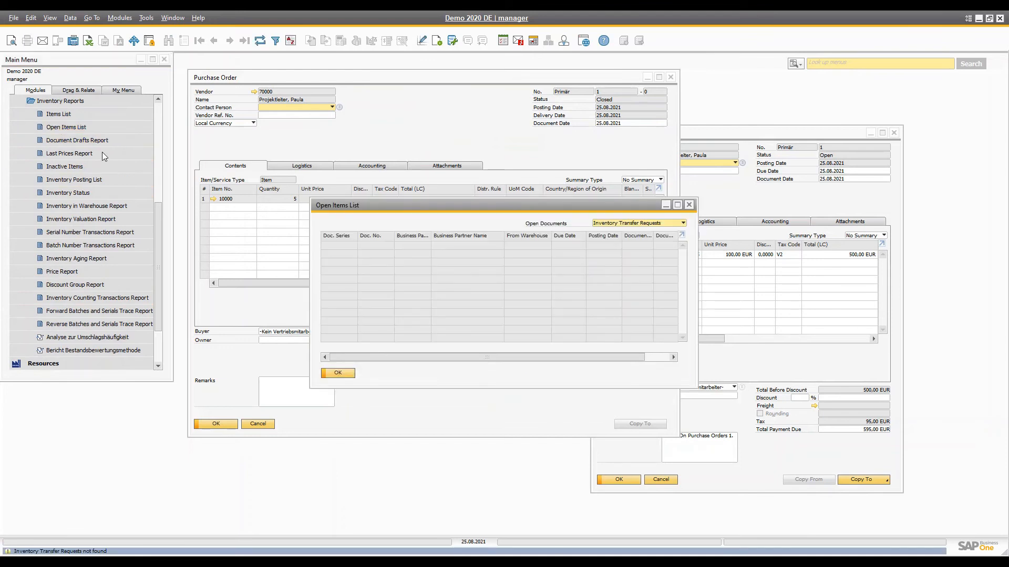
{"action": "left_click", "coordinate": [643, 225]}
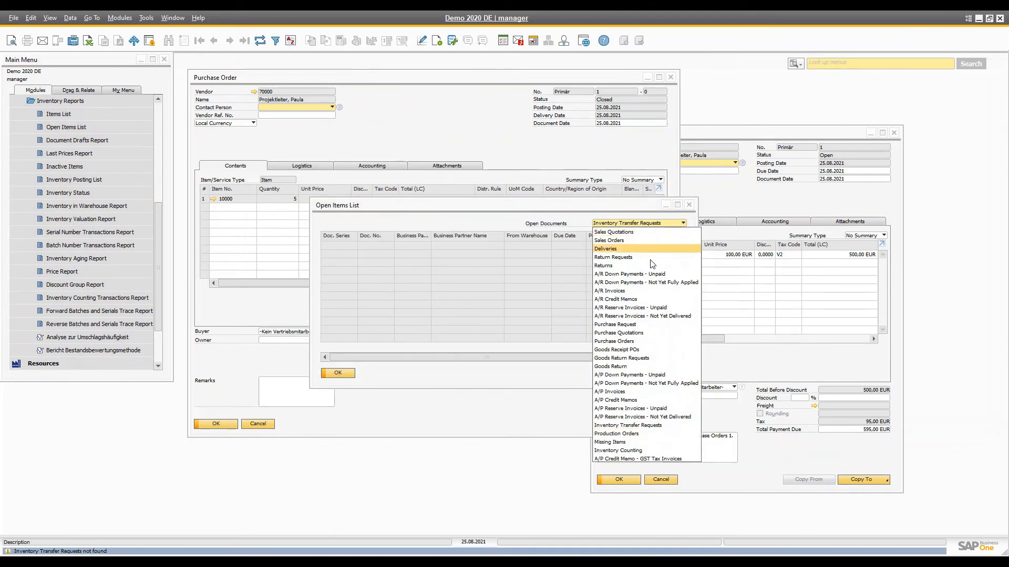
{"action": "left_click", "coordinate": [633, 340]}
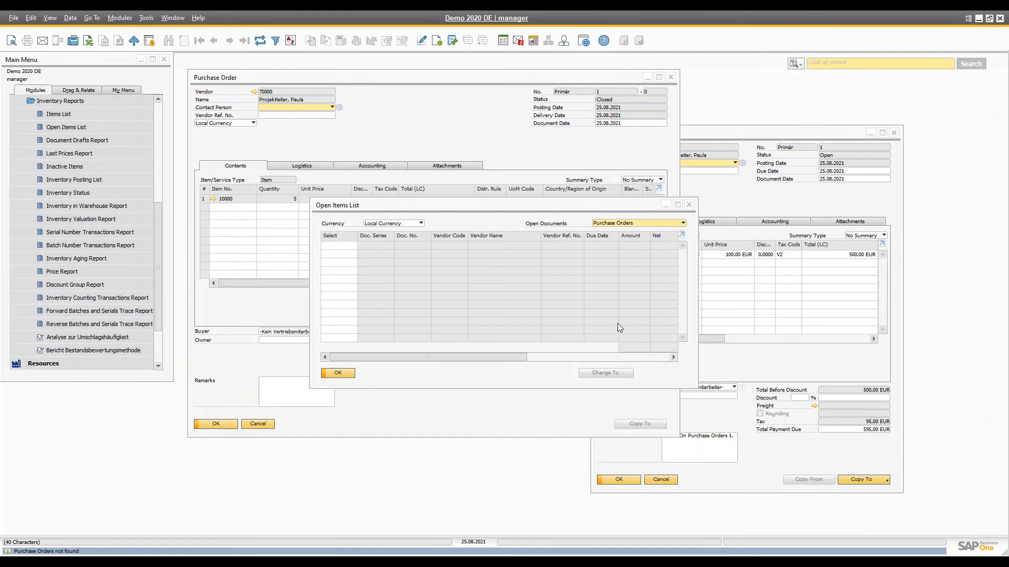
Step: Show the Goods Receipt POs in the Open Items List, select the listed receipt, and look through the other document types
{"action": "left_click", "coordinate": [681, 223]}
{"action": "left_click", "coordinate": [641, 349]}
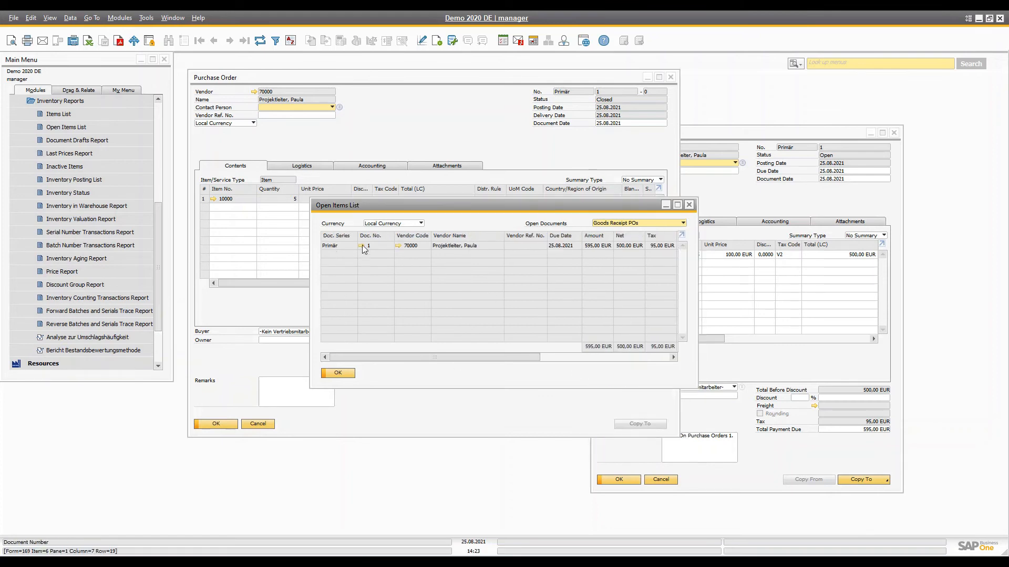
{"action": "left_click", "coordinate": [601, 247]}
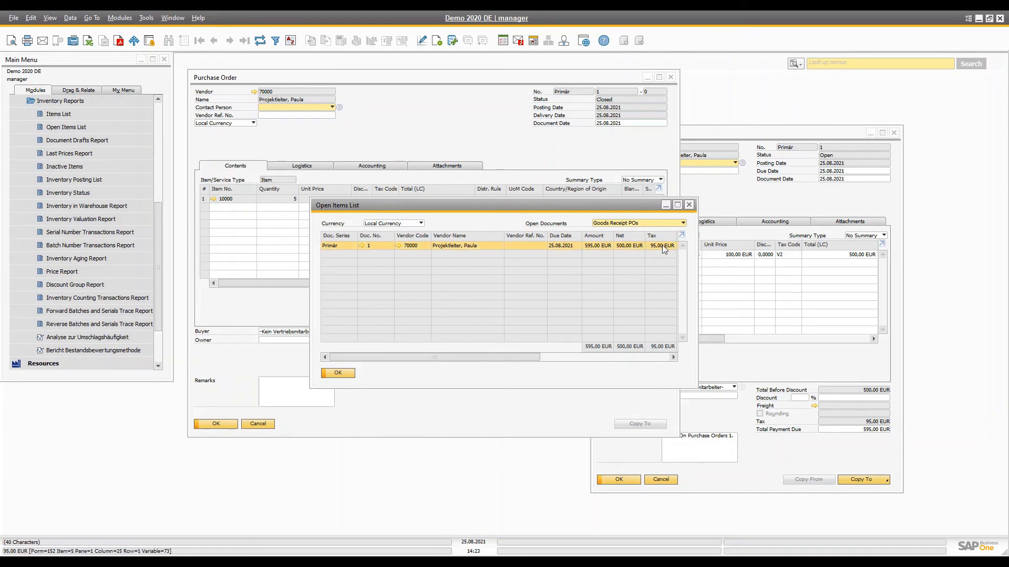
{"action": "left_click_drag", "start_coordinate": [414, 209], "coordinate": [392, 197]}
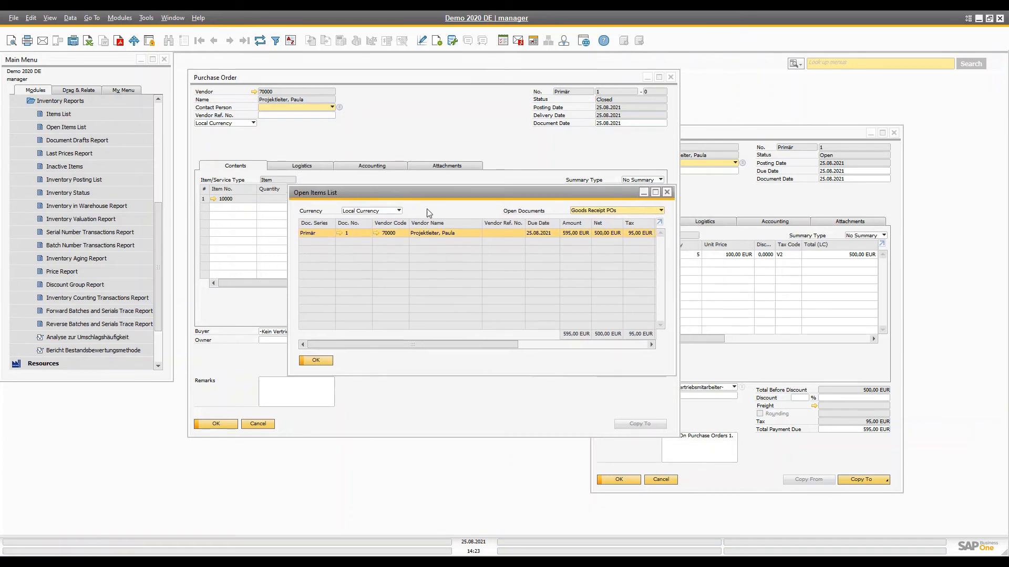
{"action": "left_click", "coordinate": [599, 211]}
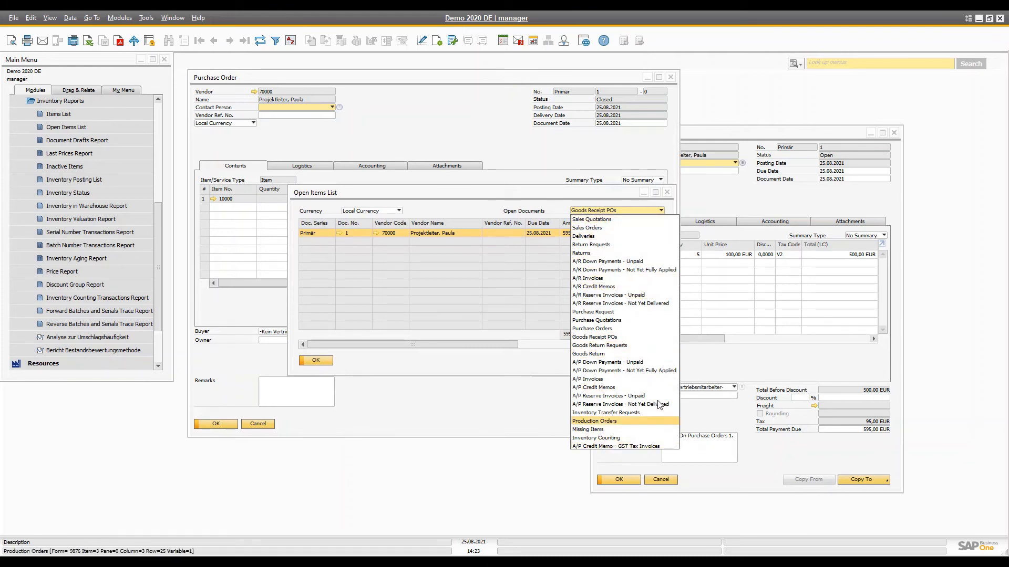
{"action": "left_click", "coordinate": [452, 286]}
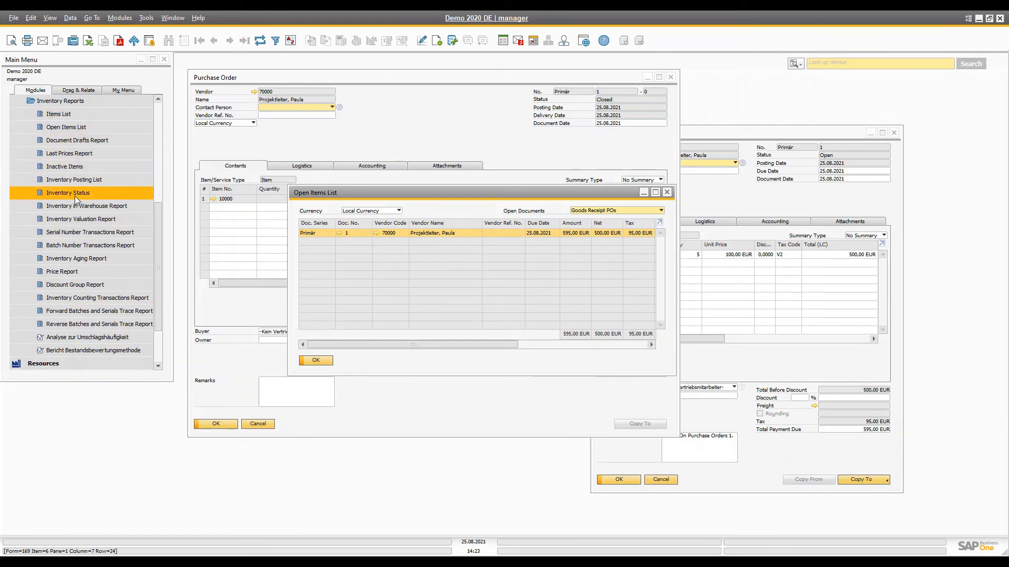
Step: Collapse the inventory modules, close the Open Items List, and bring the goods receipt to the front
{"action": "left_click", "coordinate": [62, 100]}
{"action": "left_click", "coordinate": [39, 177]}
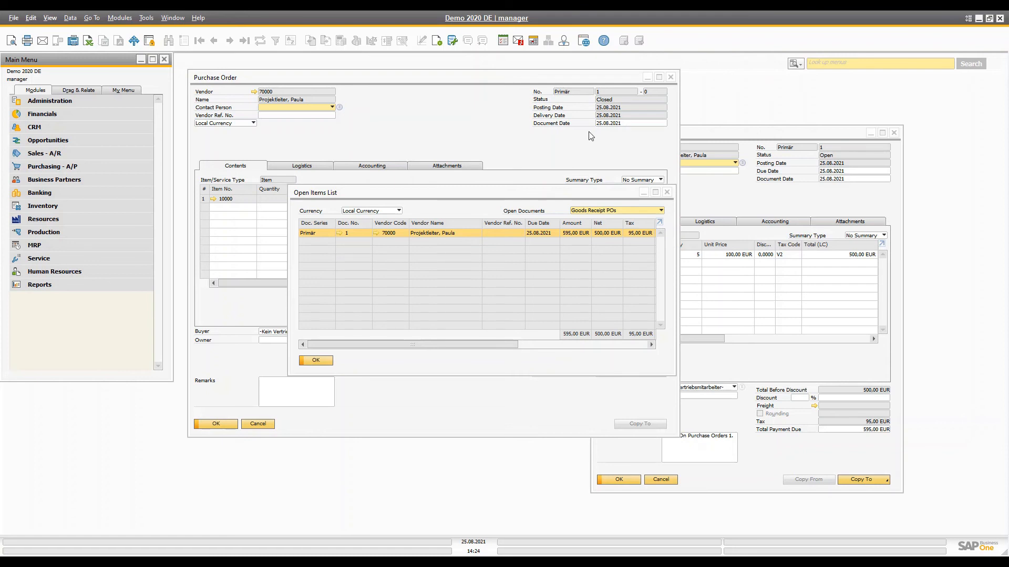
{"action": "left_click", "coordinate": [666, 192]}
{"action": "left_click", "coordinate": [666, 193]}
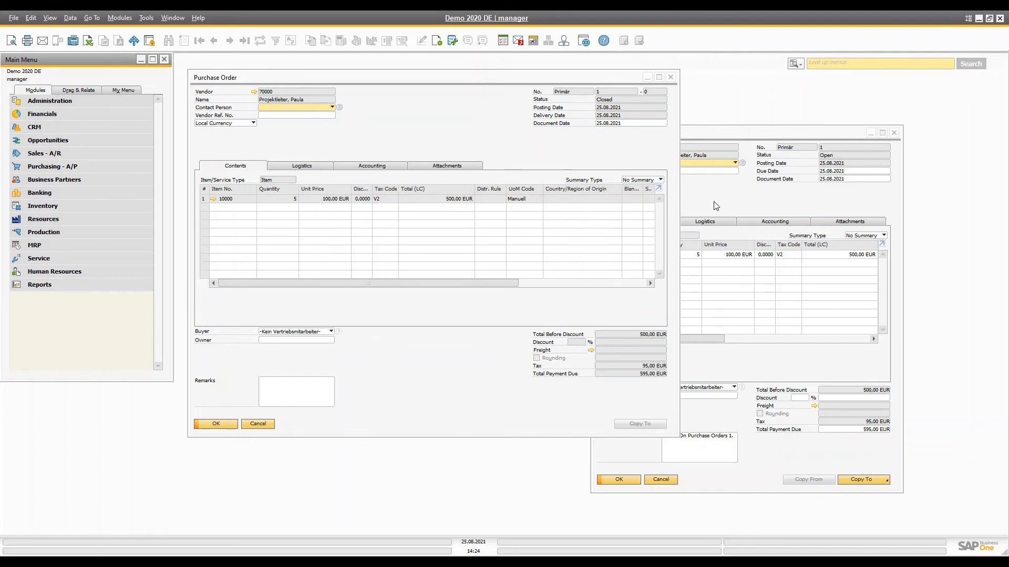
{"action": "left_click", "coordinate": [715, 204]}
Step: Check the general, accounting and Basic Initialization settings in Company Details, including Use Perpetual Inventory, and return to the goods receipt
{"action": "left_click", "coordinate": [50, 100]}
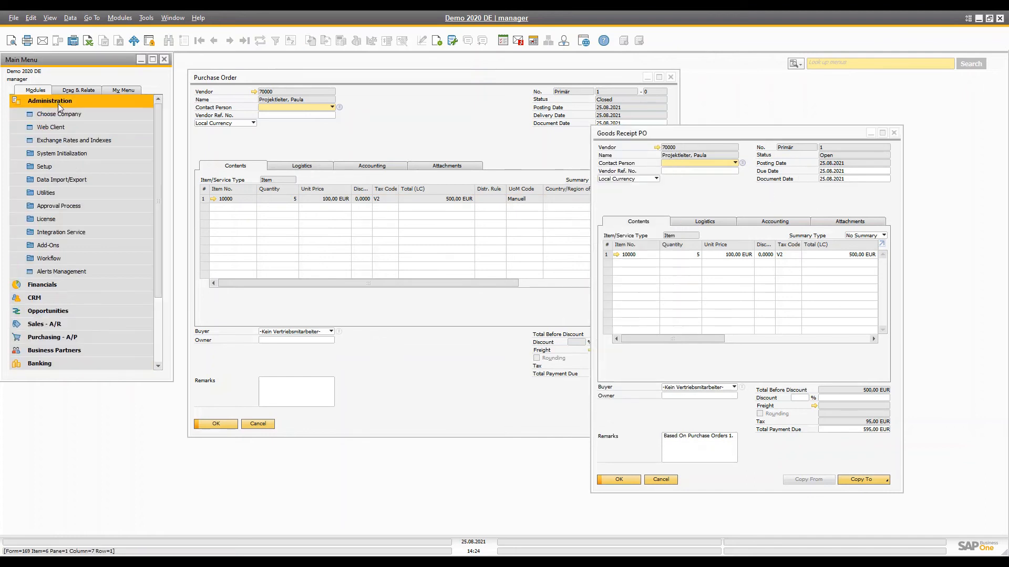
{"action": "left_click", "coordinate": [61, 156]}
{"action": "left_click", "coordinate": [66, 167]}
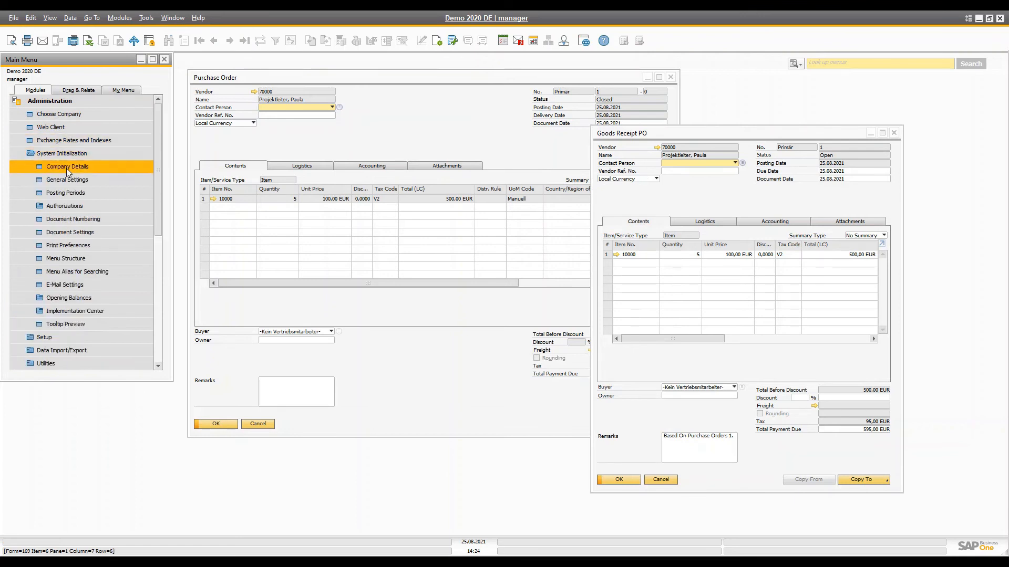
{"action": "left_click_drag", "start_coordinate": [187, 105], "coordinate": [486, 72]}
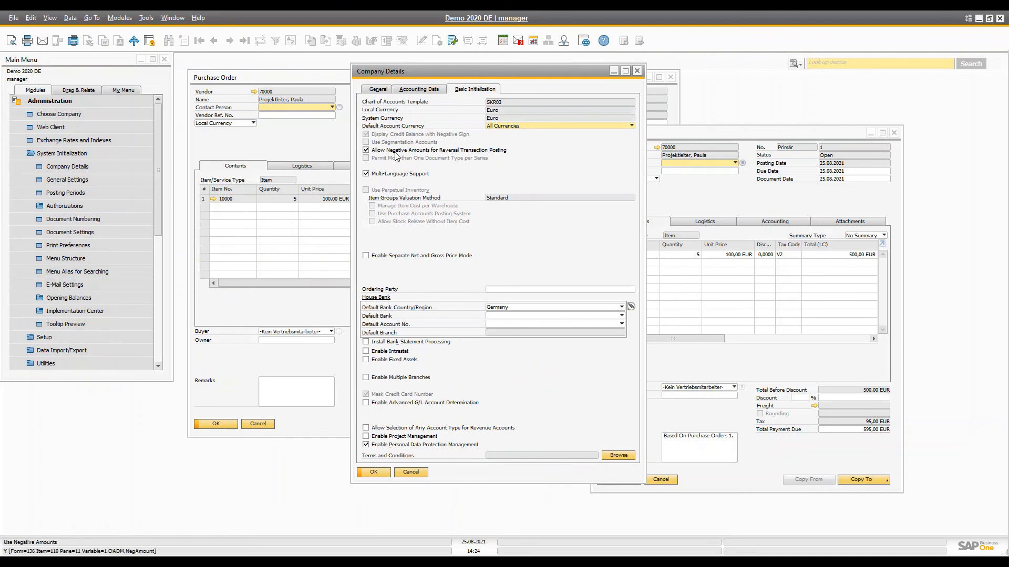
{"action": "left_click", "coordinate": [398, 92]}
{"action": "left_click", "coordinate": [373, 92]}
{"action": "left_click", "coordinate": [419, 94]}
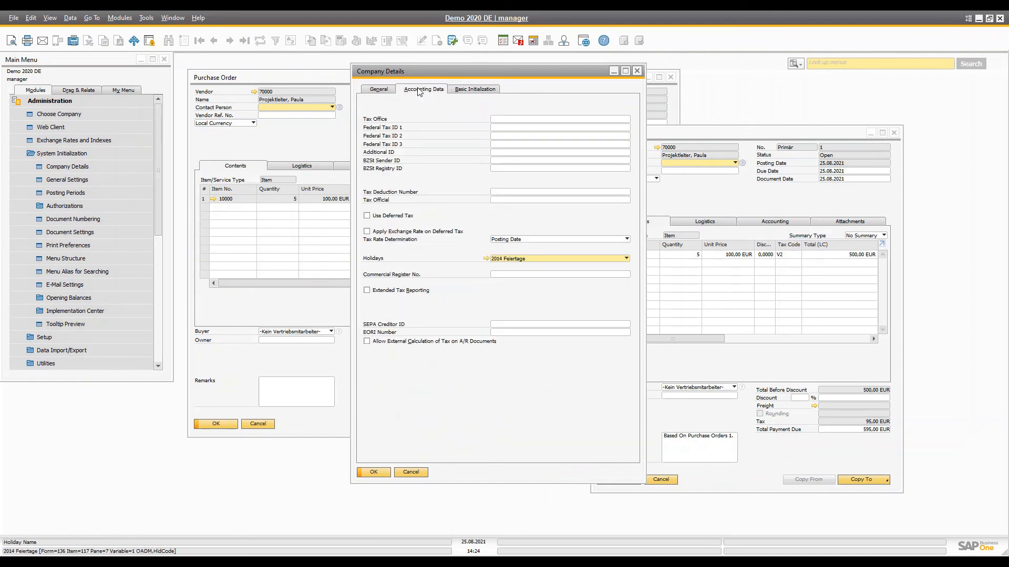
{"action": "left_click", "coordinate": [474, 89]}
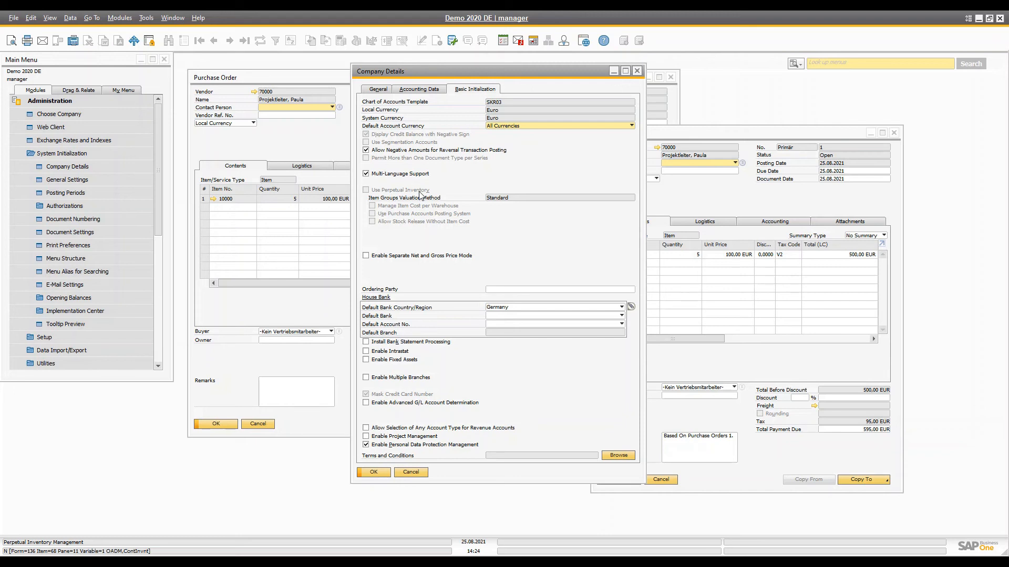
{"action": "left_click", "coordinate": [637, 71]}
{"action": "left_click", "coordinate": [663, 207]}
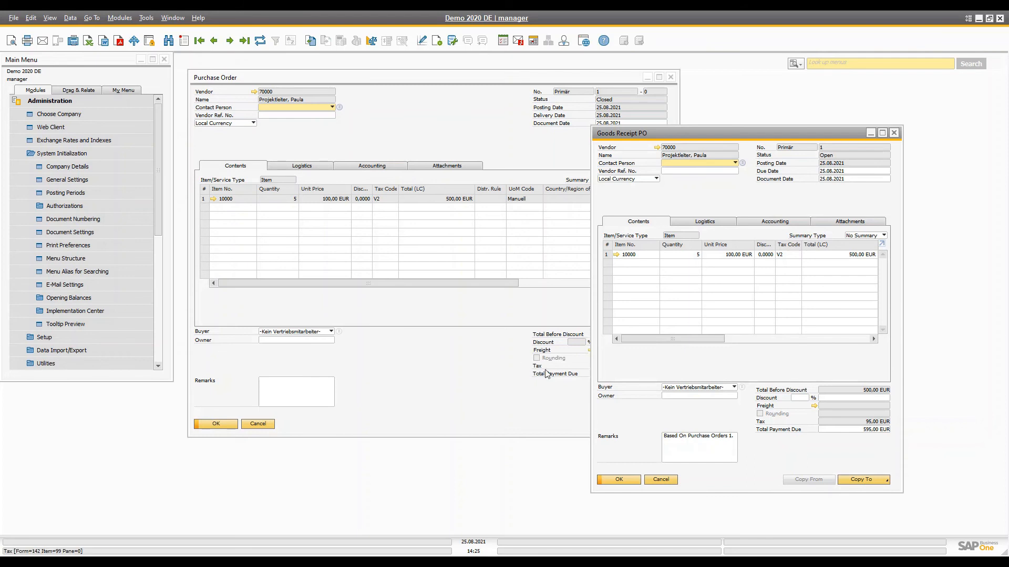
Step: Copy the goods receipt to an A/P Invoice and place the invoice beside the goods receipt
{"action": "left_click", "coordinate": [864, 479]}
{"action": "left_click", "coordinate": [854, 506]}
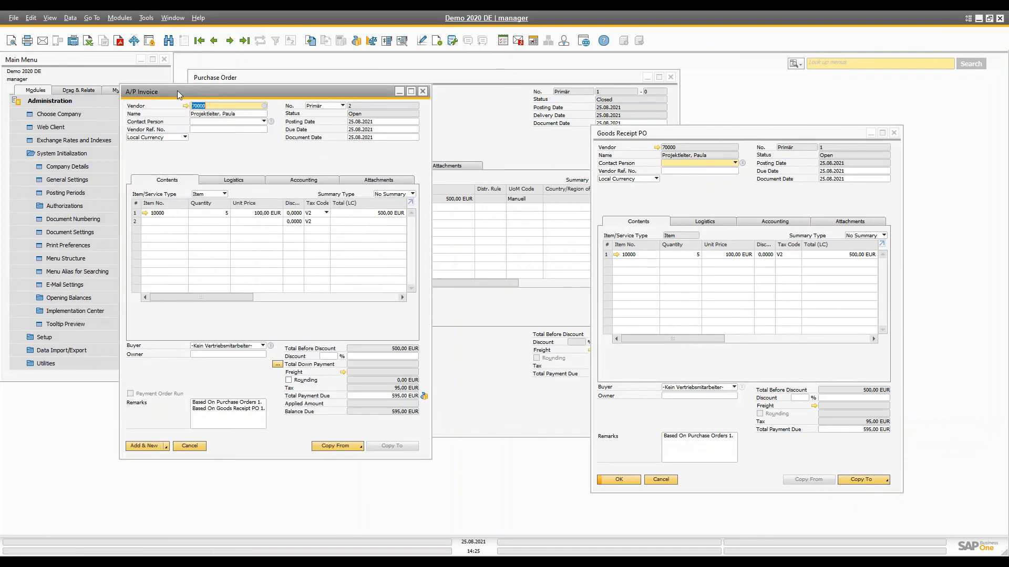
{"action": "left_click_drag", "start_coordinate": [177, 90], "coordinate": [445, 103]}
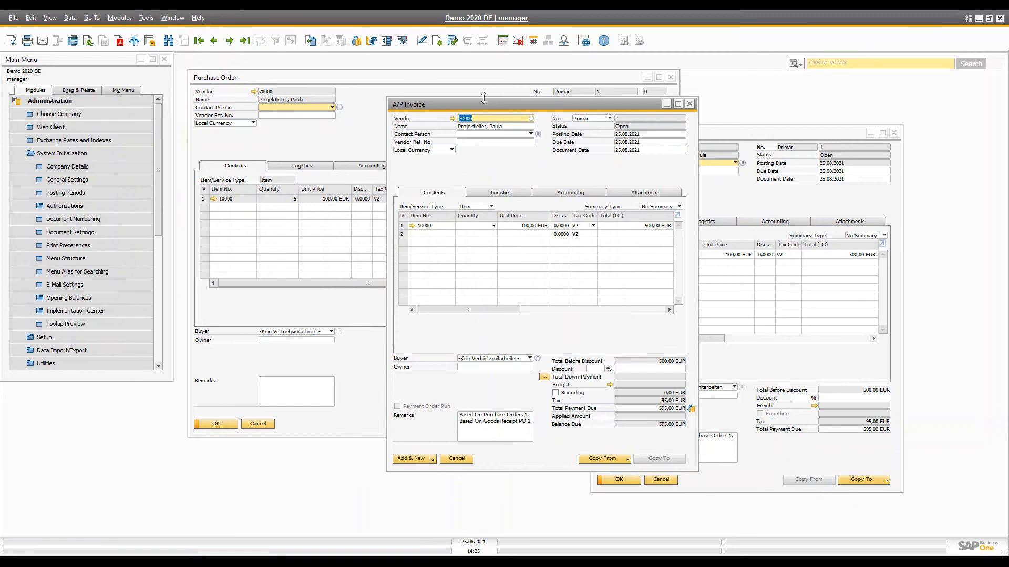
{"action": "left_click_drag", "start_coordinate": [500, 104], "coordinate": [358, 103]}
Step: Review the A/P invoice's logistics data, item contents, and the remarks referring to its base documents
{"action": "left_click", "coordinate": [345, 190]}
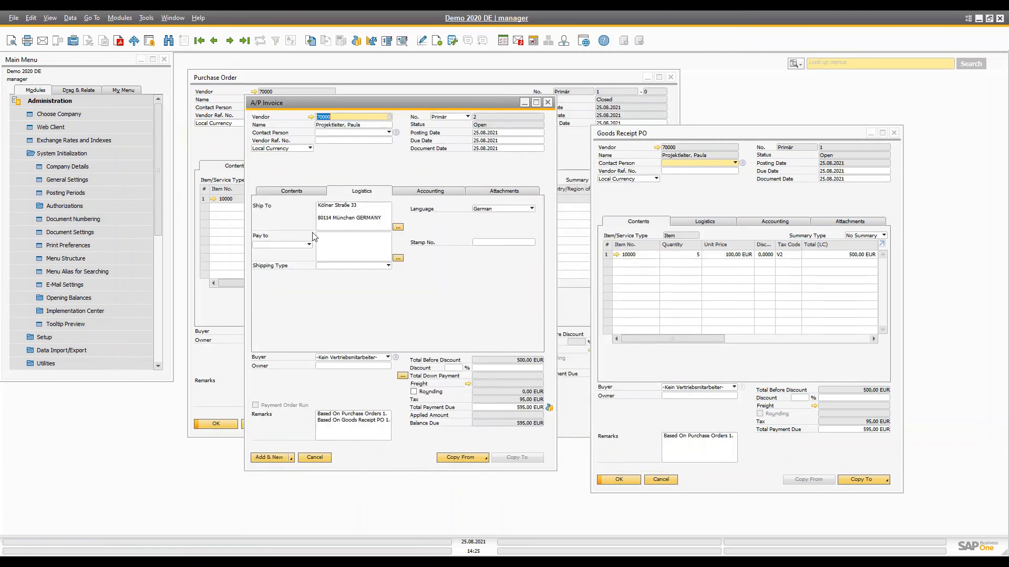
{"action": "left_click", "coordinate": [301, 191]}
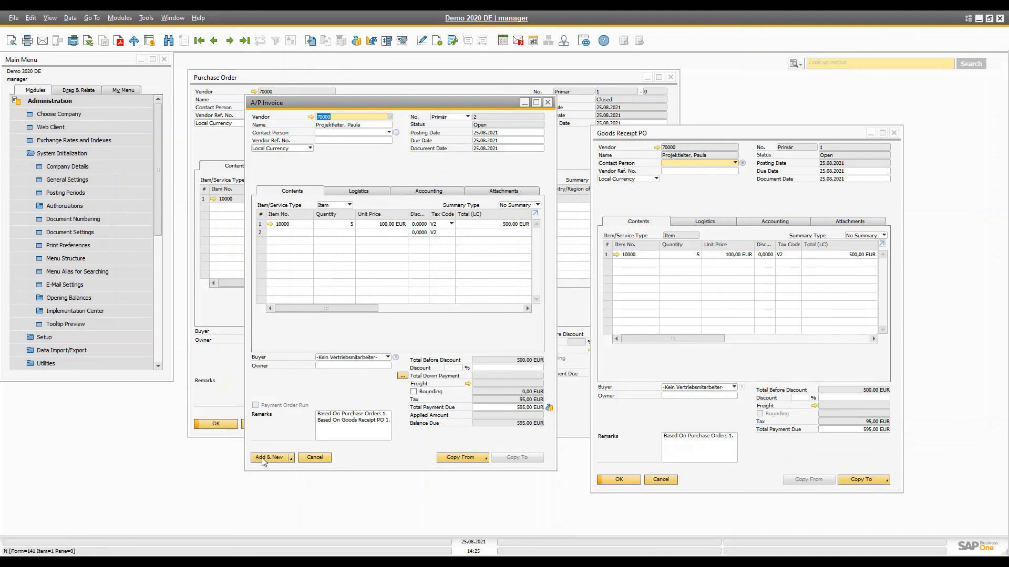
{"action": "left_click", "coordinate": [331, 423]}
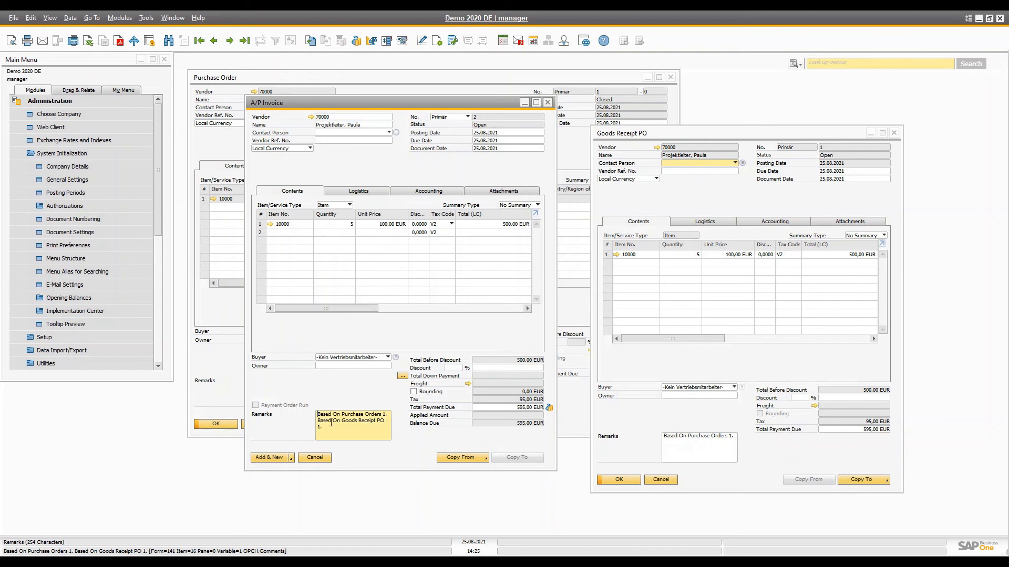
{"action": "left_click_drag", "start_coordinate": [317, 415], "coordinate": [390, 415]}
{"action": "left_click_drag", "start_coordinate": [325, 428], "coordinate": [319, 415]}
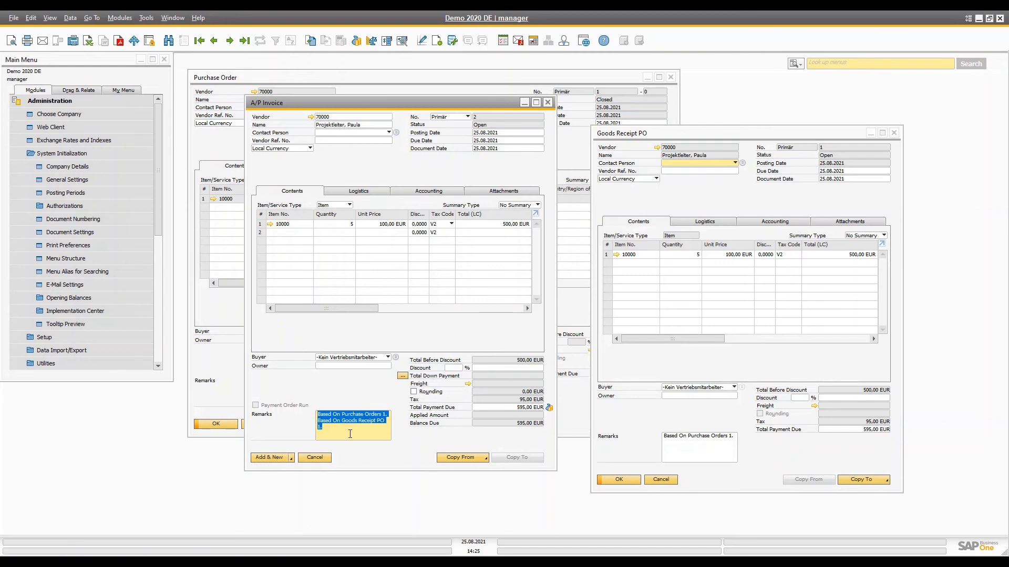
{"action": "left_click", "coordinate": [350, 435]}
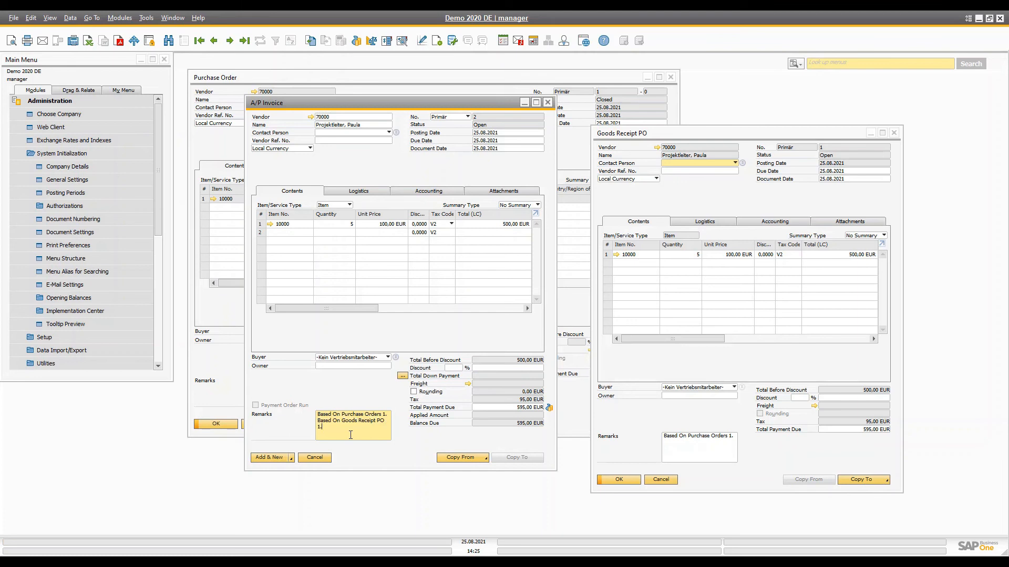
Step: Add the A/P invoice for the 5 printers, confirm the posting, and bring up the last saved invoice
{"action": "left_click", "coordinate": [273, 459]}
{"action": "left_click", "coordinate": [387, 298]}
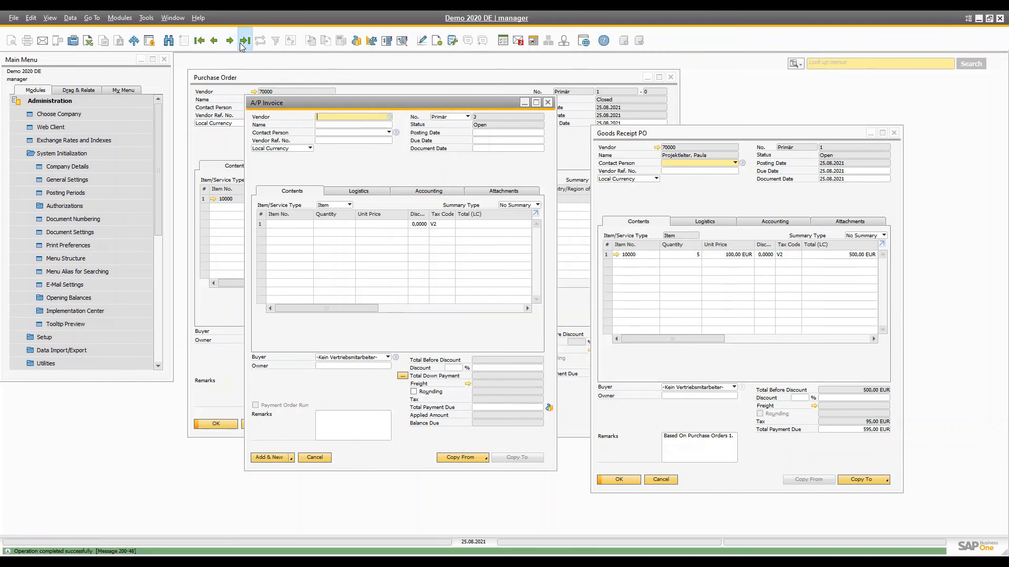
{"action": "left_click", "coordinate": [245, 40]}
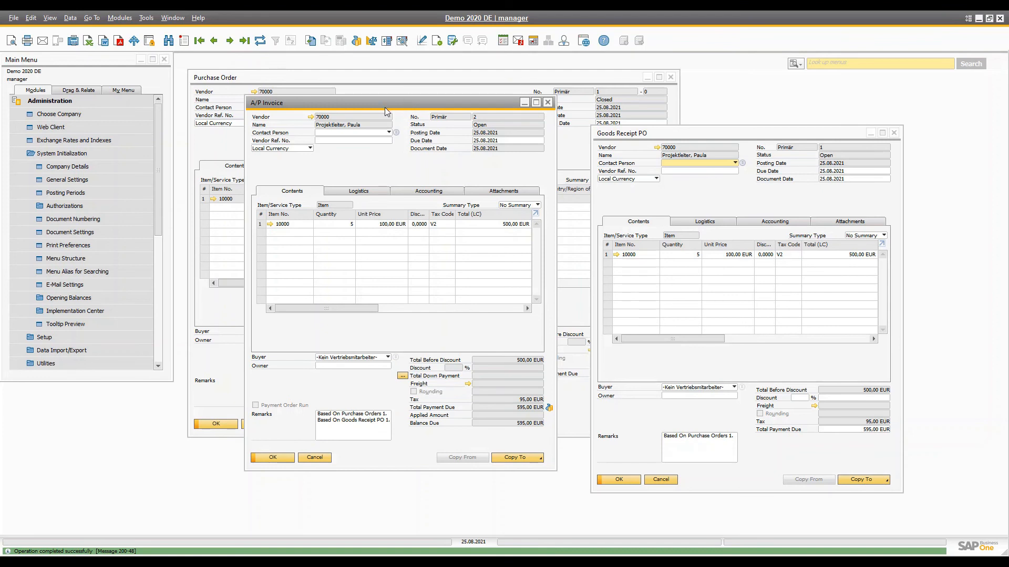
Step: View the journal entry posted by the A/P invoice and check its debit and credit lines
{"action": "left_click_drag", "start_coordinate": [385, 107], "coordinate": [443, 86]}
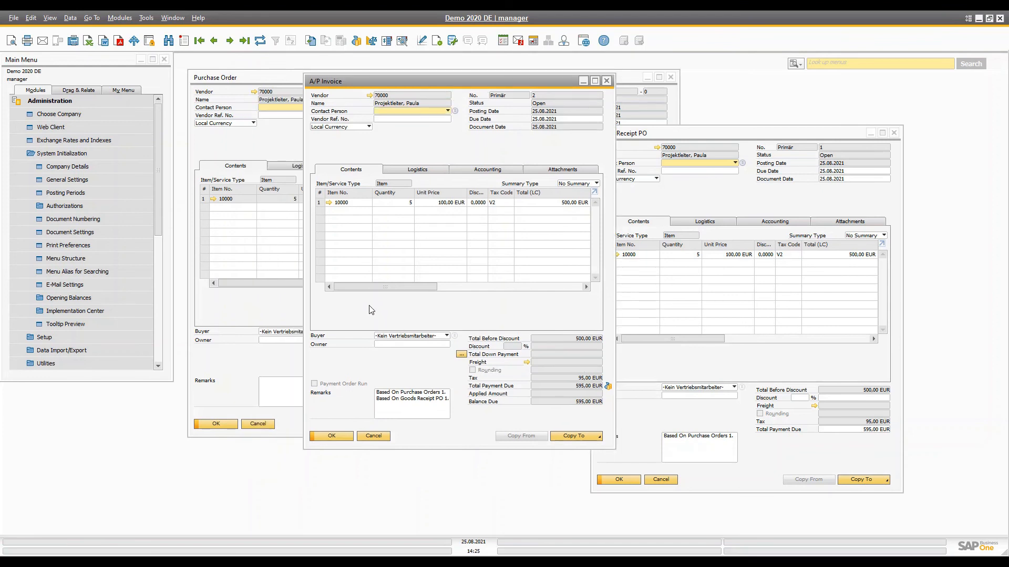
{"action": "right_click", "coordinate": [489, 304]}
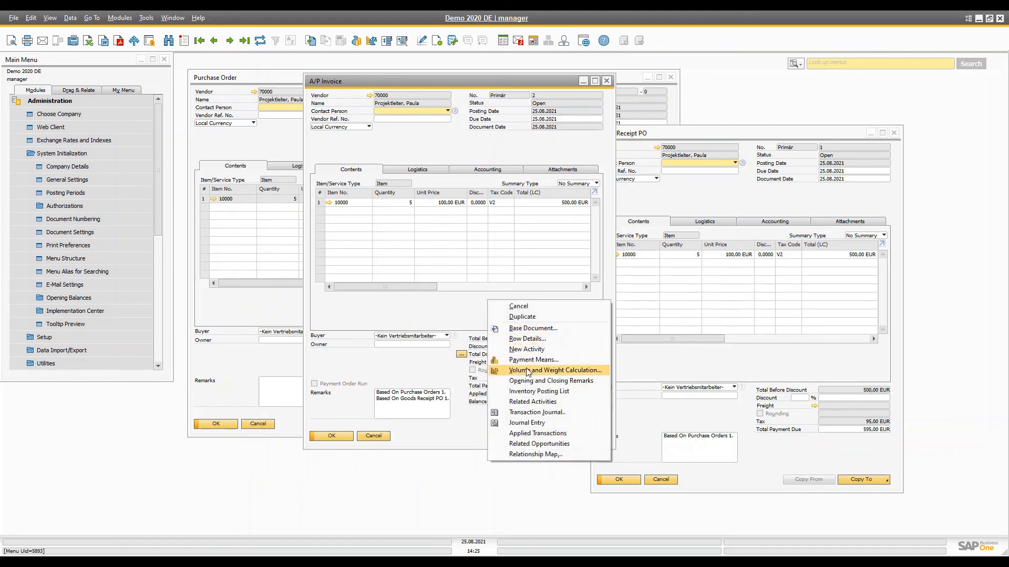
{"action": "left_click", "coordinate": [524, 423]}
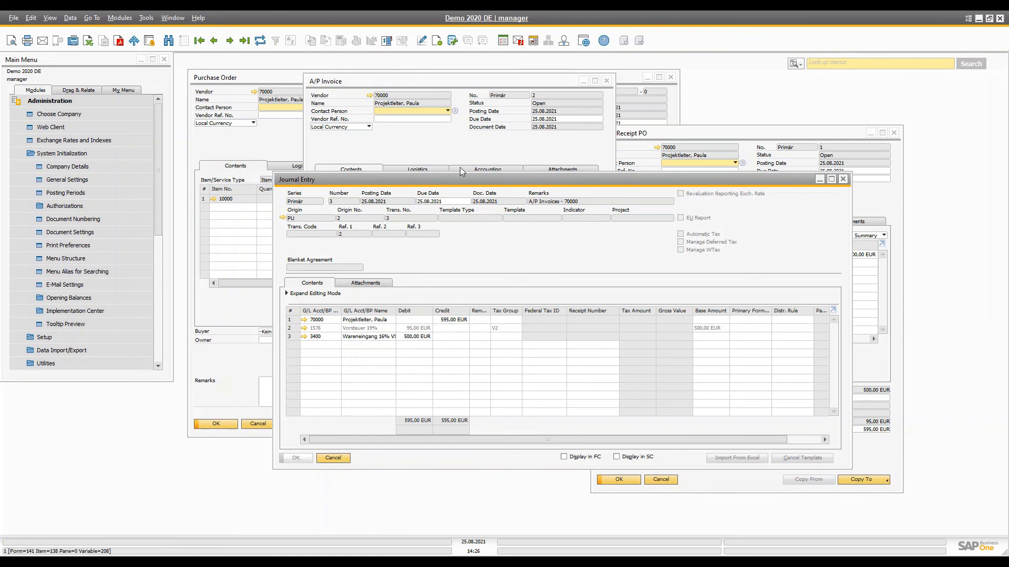
{"action": "left_click_drag", "start_coordinate": [459, 180], "coordinate": [378, 152]}
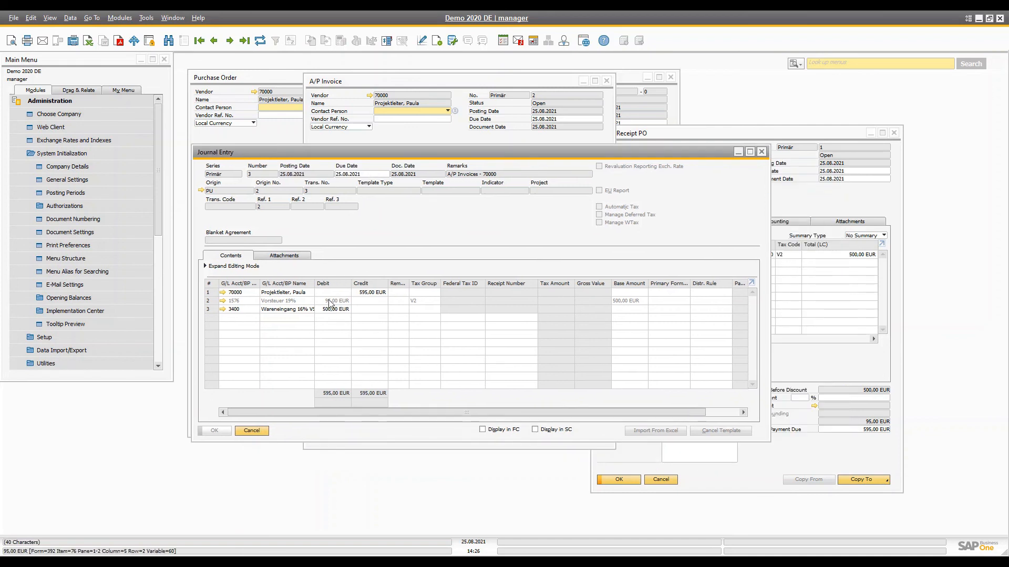
{"action": "left_click_drag", "start_coordinate": [378, 413], "coordinate": [90, 449]}
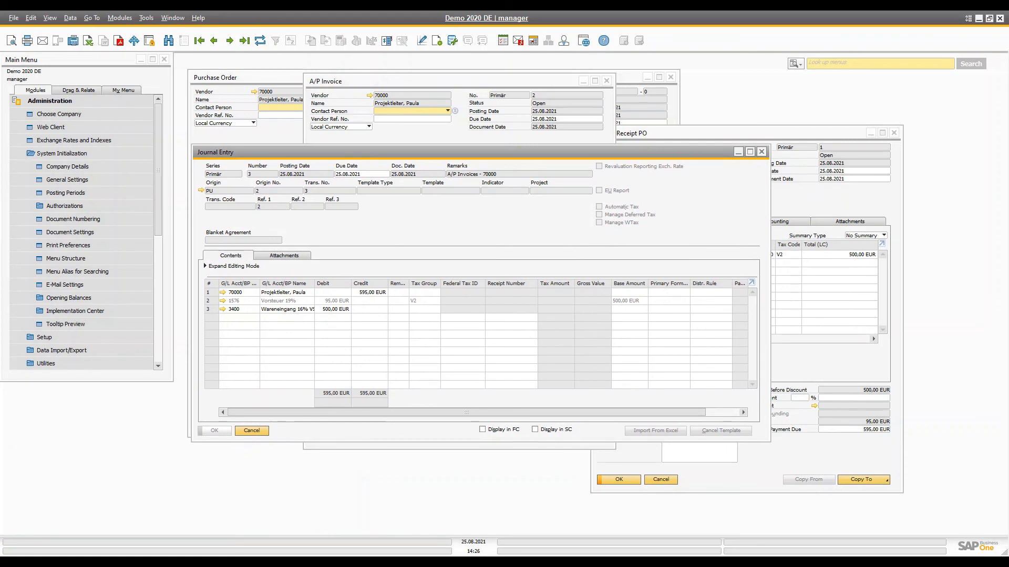
Step: Start an outgoing payment for the A/P invoice's vendor and select the open invoice as the document to pay
{"action": "left_click", "coordinate": [50, 108]}
{"action": "left_click", "coordinate": [49, 101]}
{"action": "left_click", "coordinate": [49, 193]}
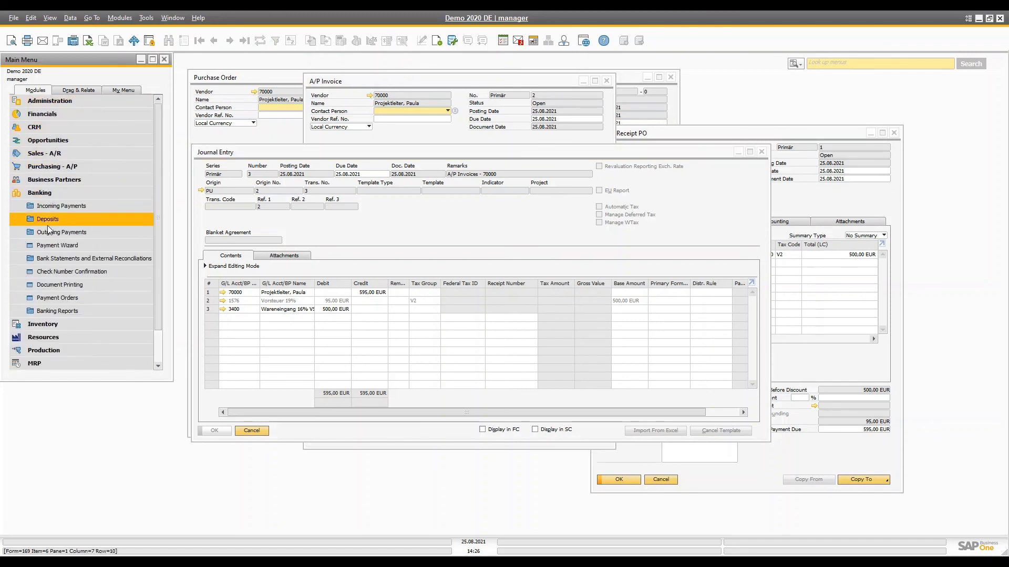
{"action": "left_click", "coordinate": [59, 234]}
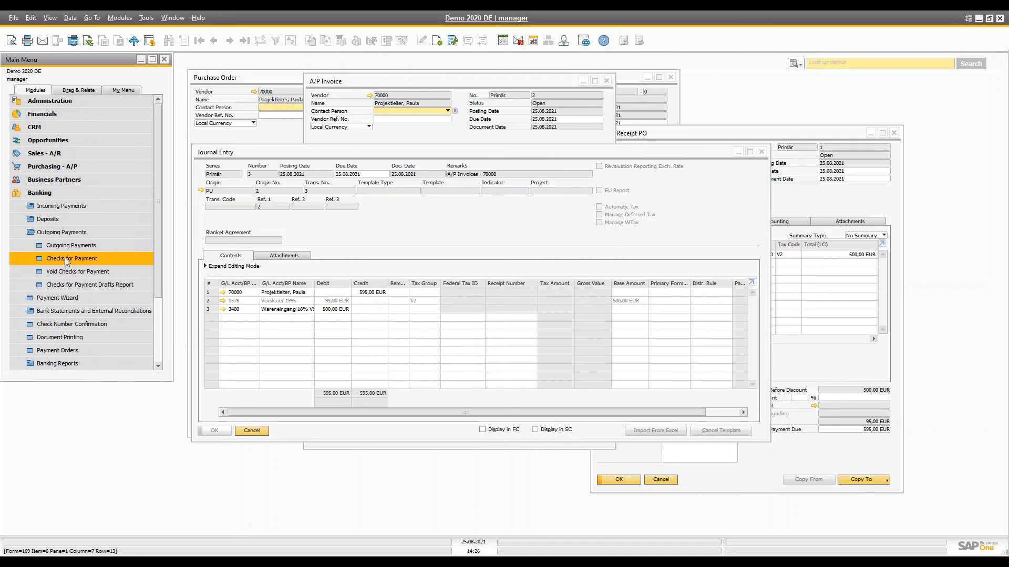
{"action": "left_click", "coordinate": [69, 249]}
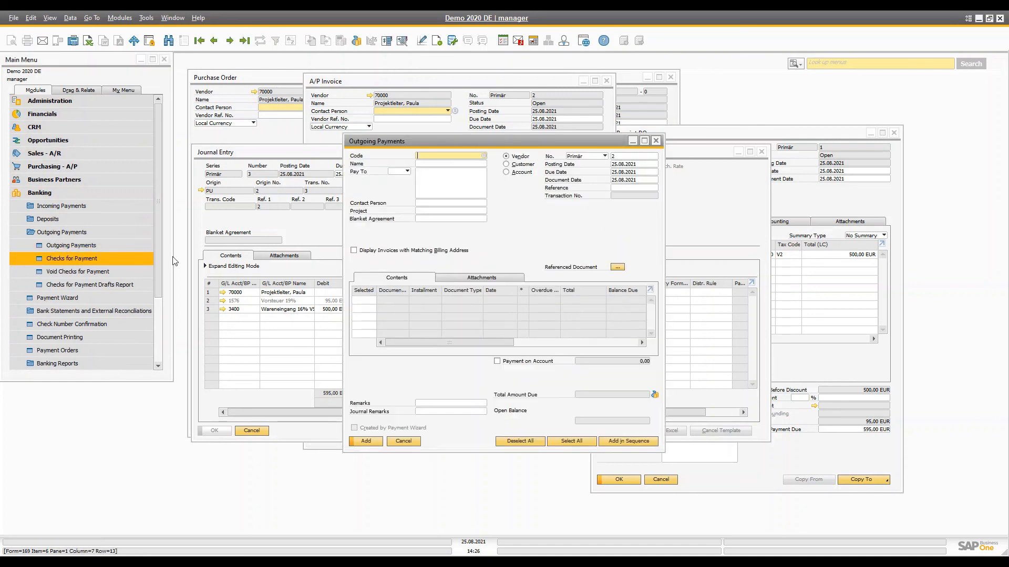
{"action": "key", "text": "Tab"}
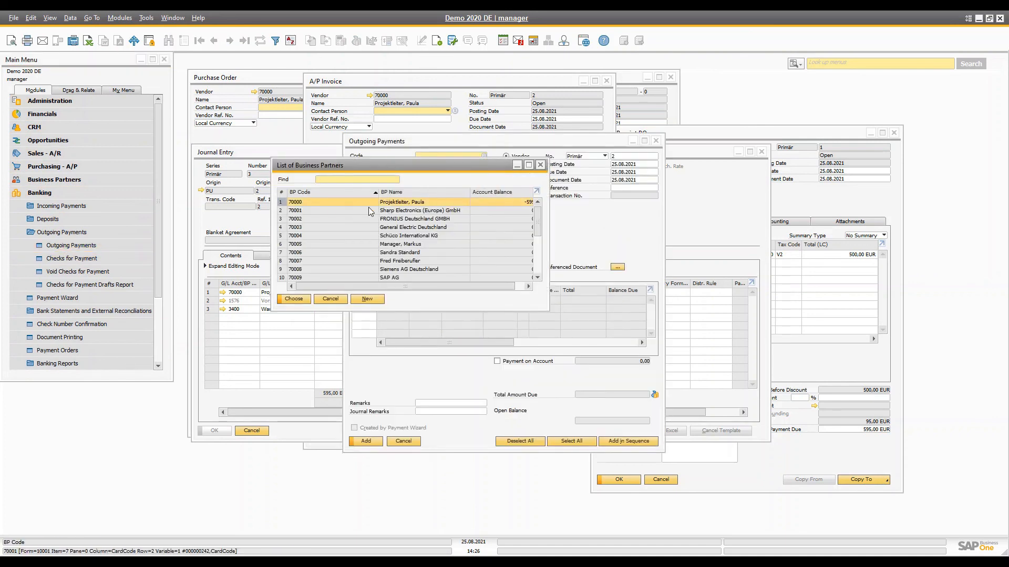
{"action": "double_click", "coordinate": [354, 200]}
{"action": "left_click", "coordinate": [363, 300]}
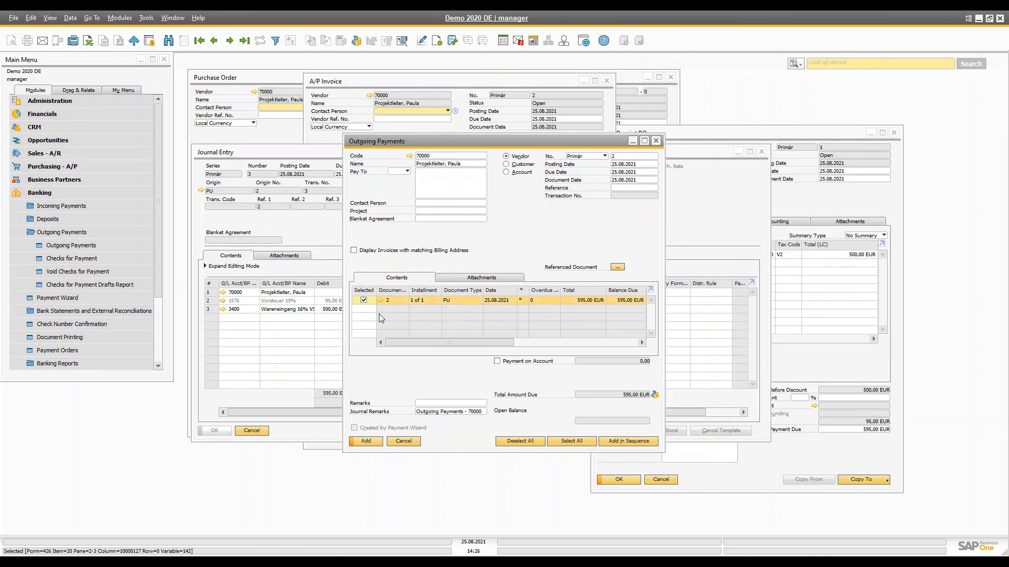
Step: Set the payment means to a bank transfer for the full balance of 595,00 EUR with transfer date 25.08.2021
{"action": "left_click", "coordinate": [655, 394]}
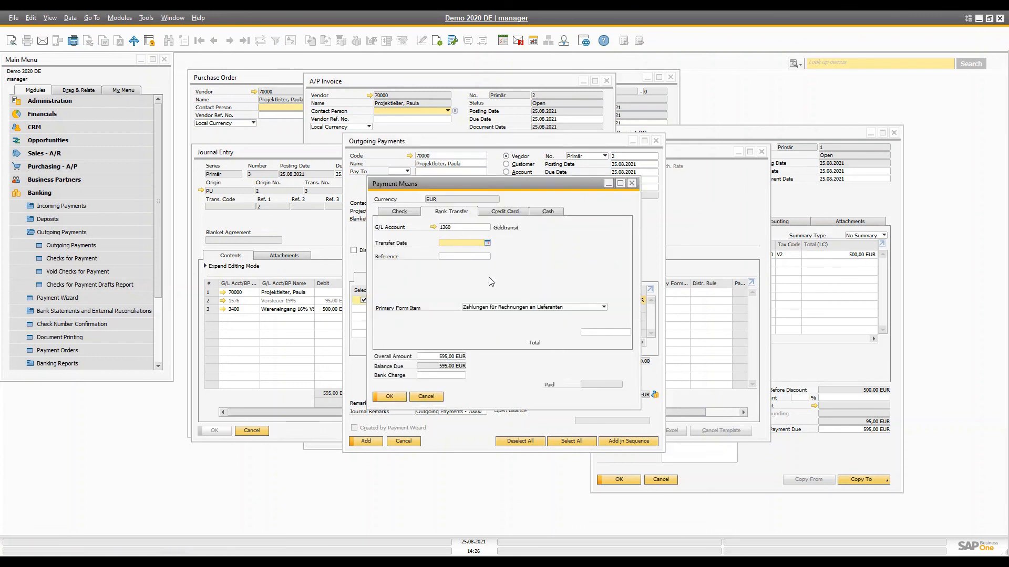
{"action": "left_click", "coordinate": [595, 333]}
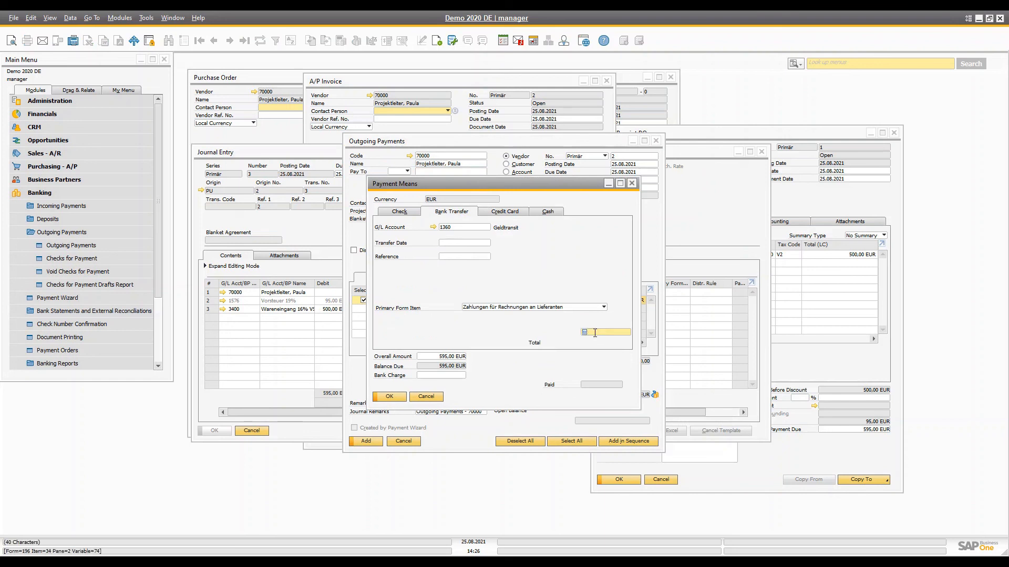
{"action": "key", "text": "ctrl+b"}
{"action": "left_click", "coordinate": [477, 244]}
{"action": "left_click", "coordinate": [487, 243]}
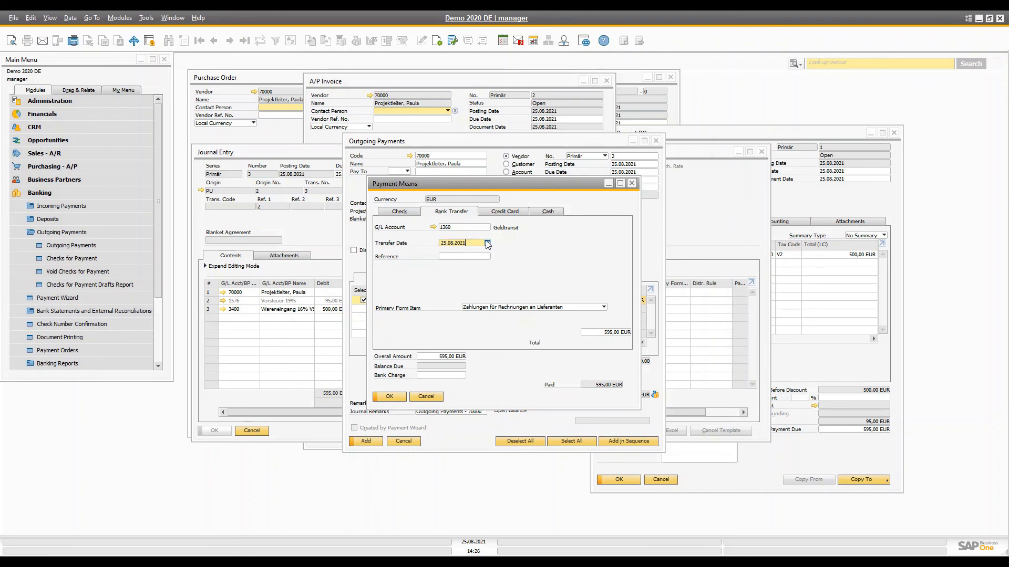
{"action": "left_click", "coordinate": [587, 253]}
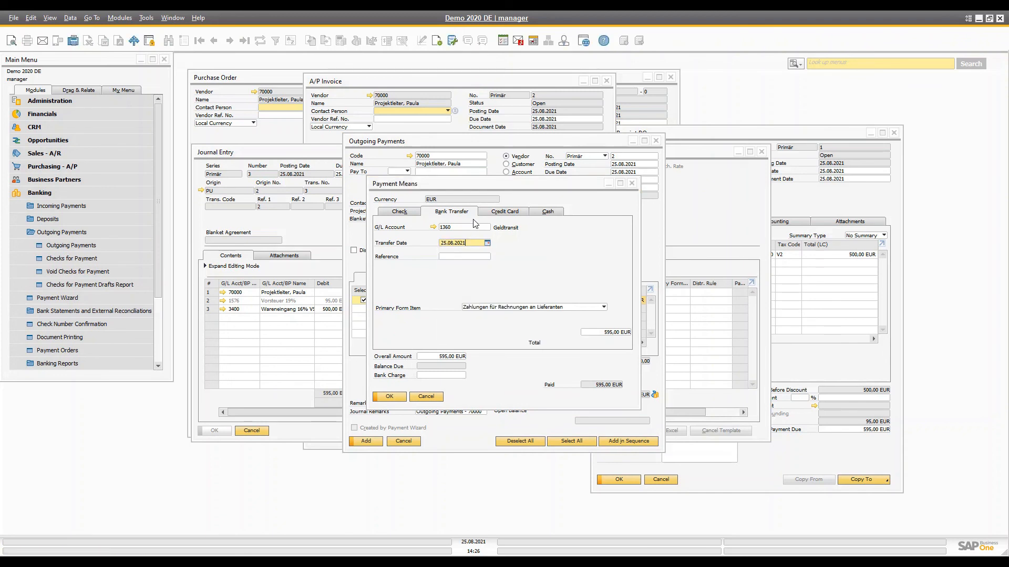
{"action": "left_click", "coordinate": [394, 399]}
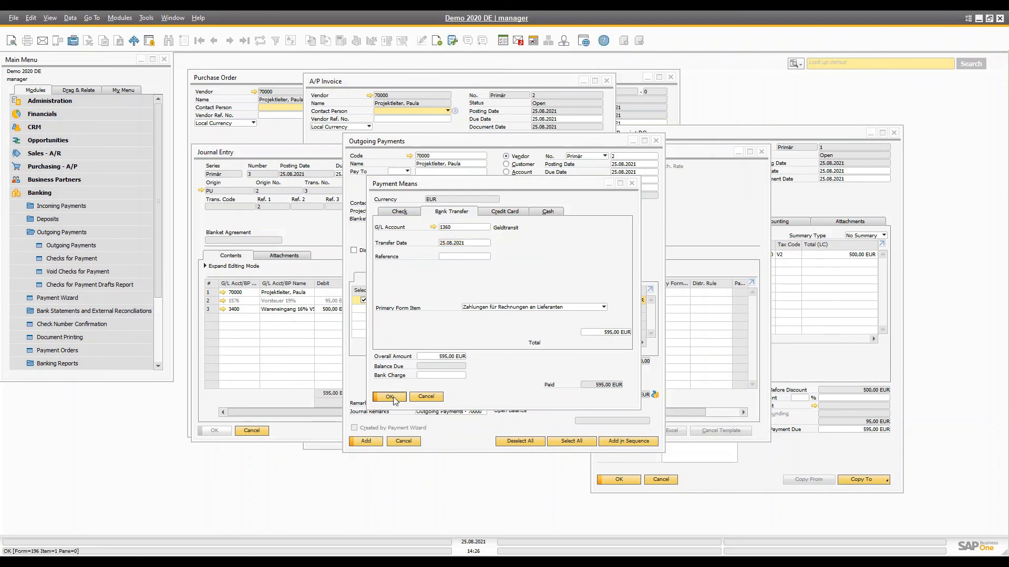
Step: Add the outgoing payment, confirm the posting, and bring up the last saved payment
{"action": "left_click", "coordinate": [366, 442]}
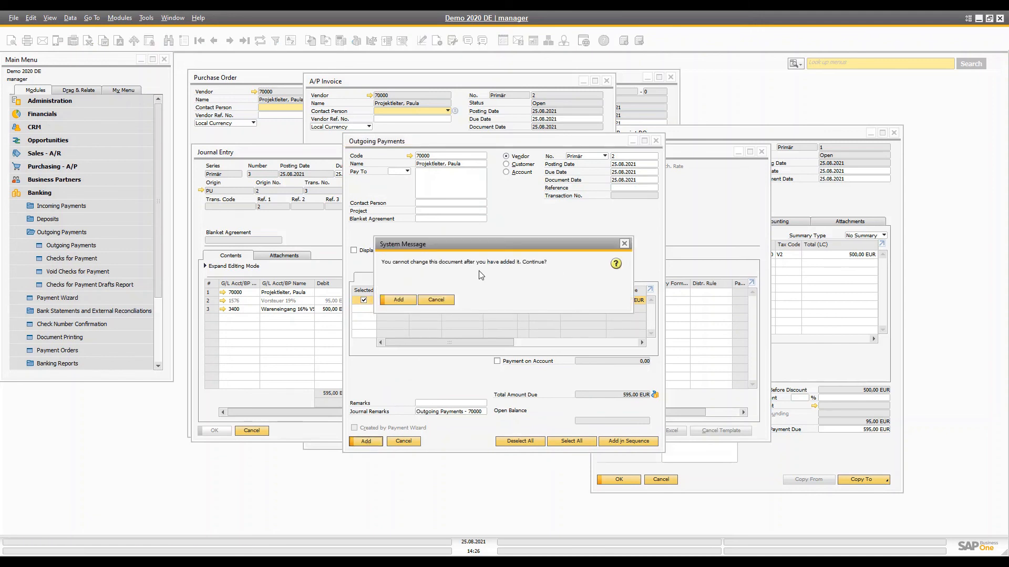
{"action": "left_click", "coordinate": [403, 303]}
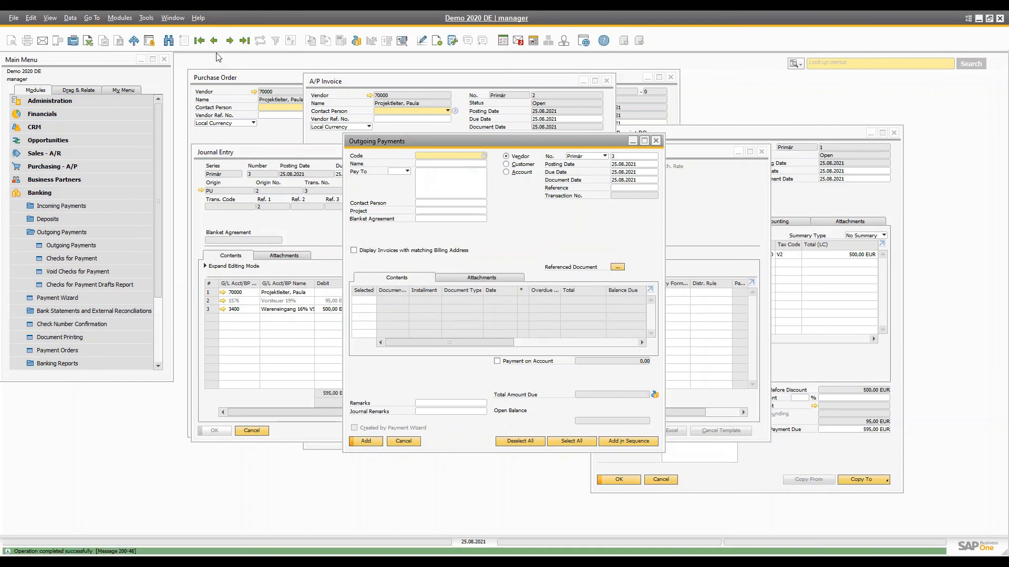
{"action": "left_click", "coordinate": [243, 41]}
Step: Place the outgoing payment beside the invoice's journal entry and view the journal entry posted by the payment
{"action": "left_click_drag", "start_coordinate": [491, 144], "coordinate": [266, 148]}
{"action": "right_click", "coordinate": [336, 225]}
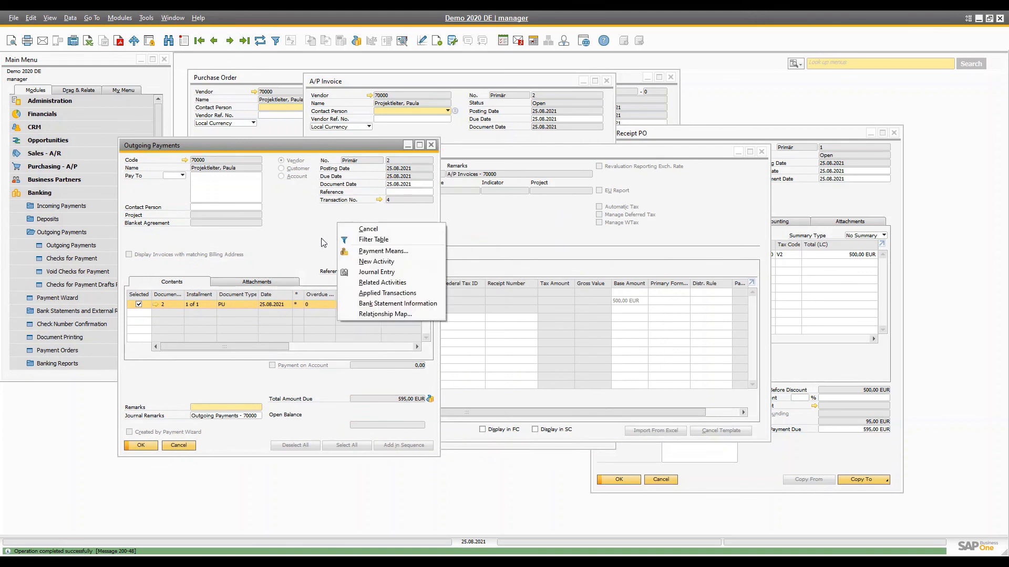
{"action": "left_click", "coordinate": [387, 272]}
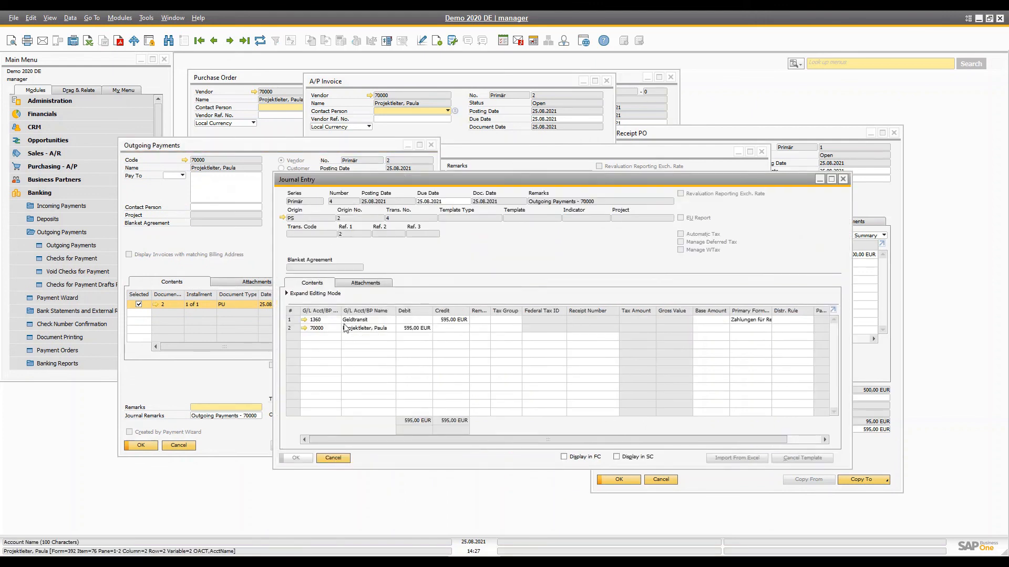